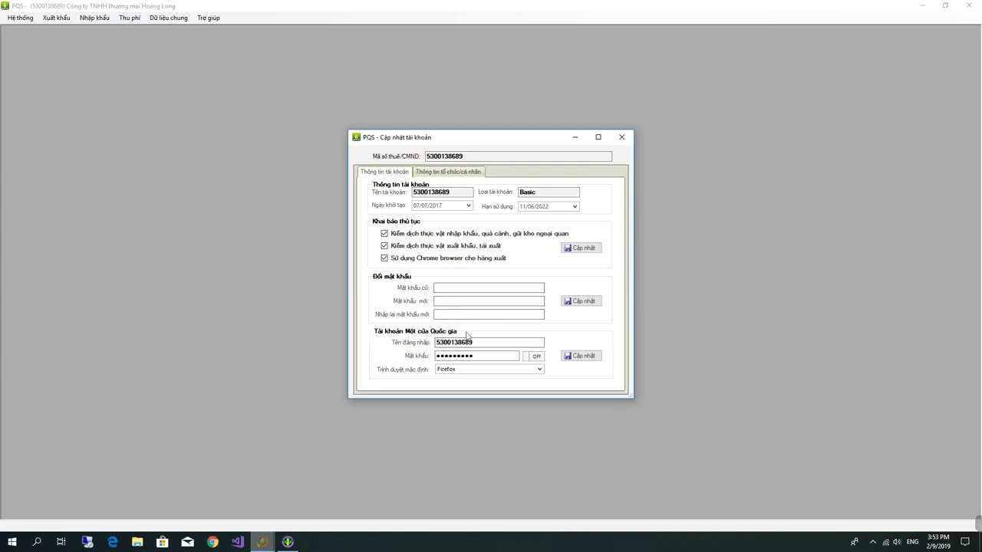
Check the default browser choices available for the national single-window account
click(539, 370)
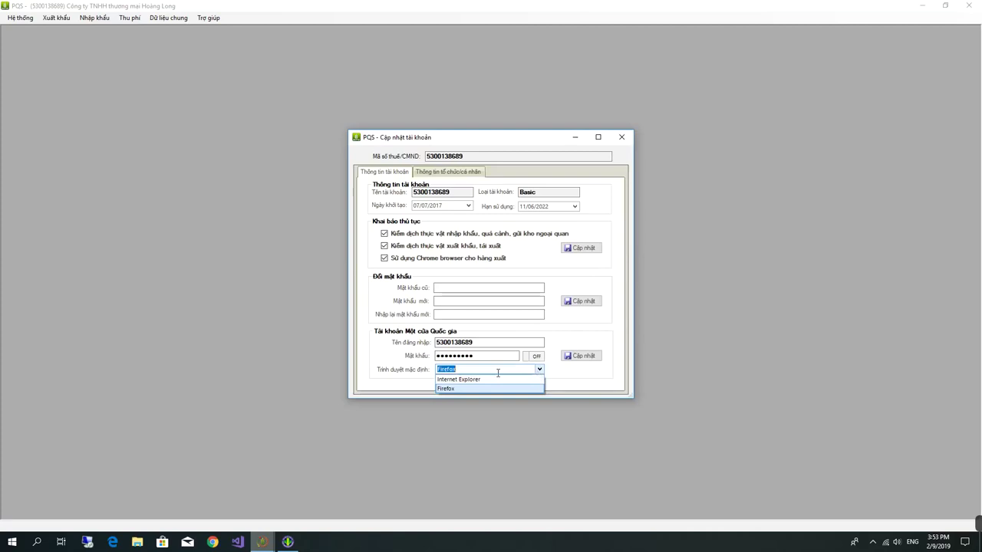
click(395, 359)
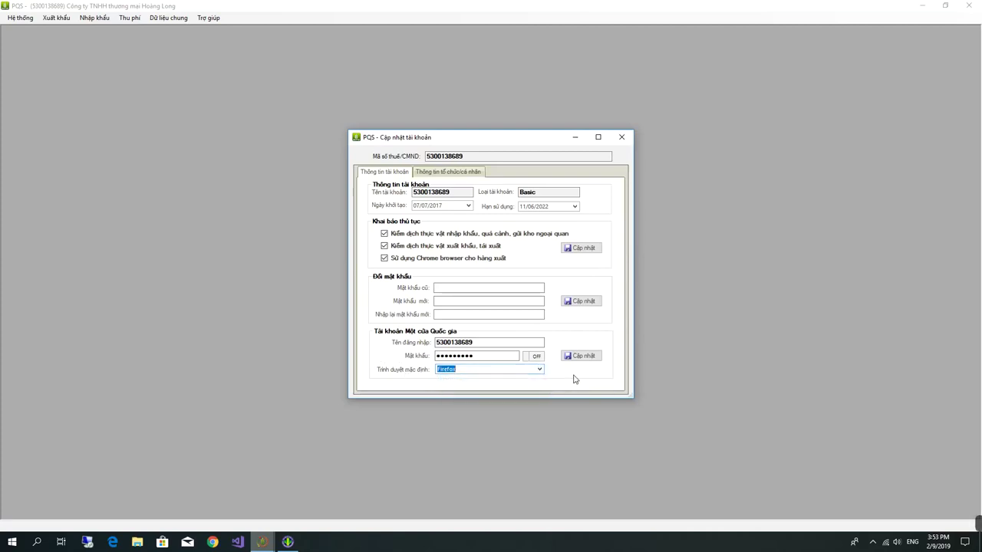
click(540, 370)
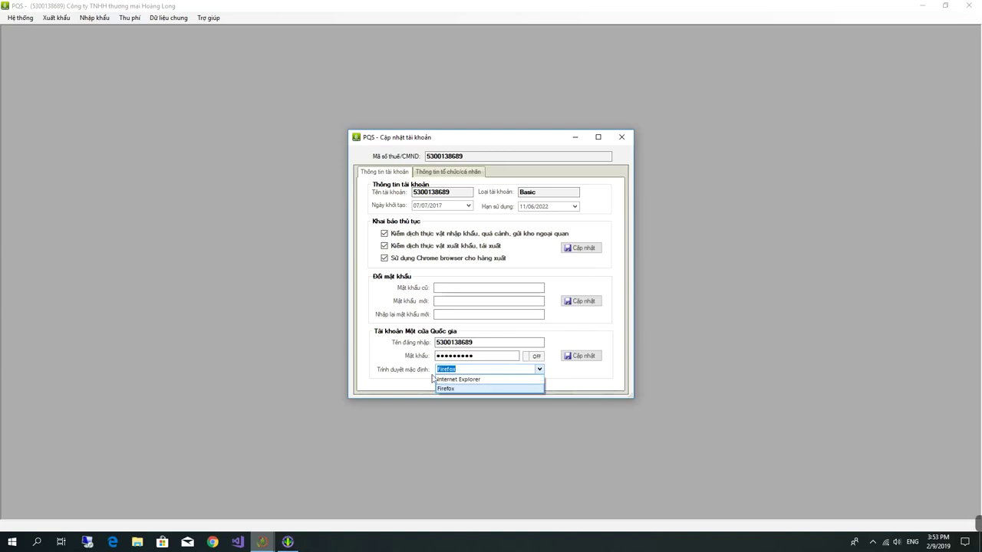
click(571, 382)
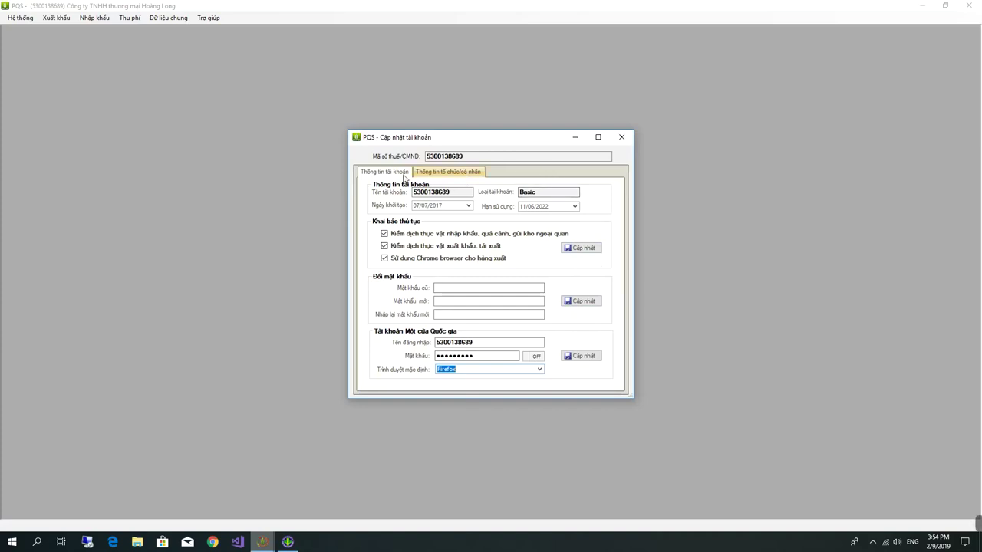
Examine the organization's representative, name and address in the organization/individual information, and close the account update window
click(449, 175)
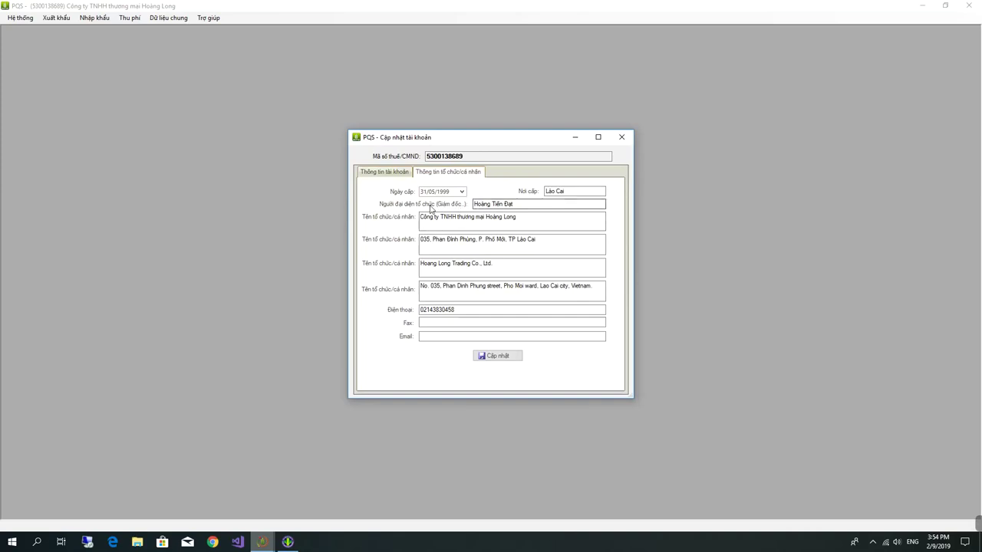
drag(519, 204, 451, 206)
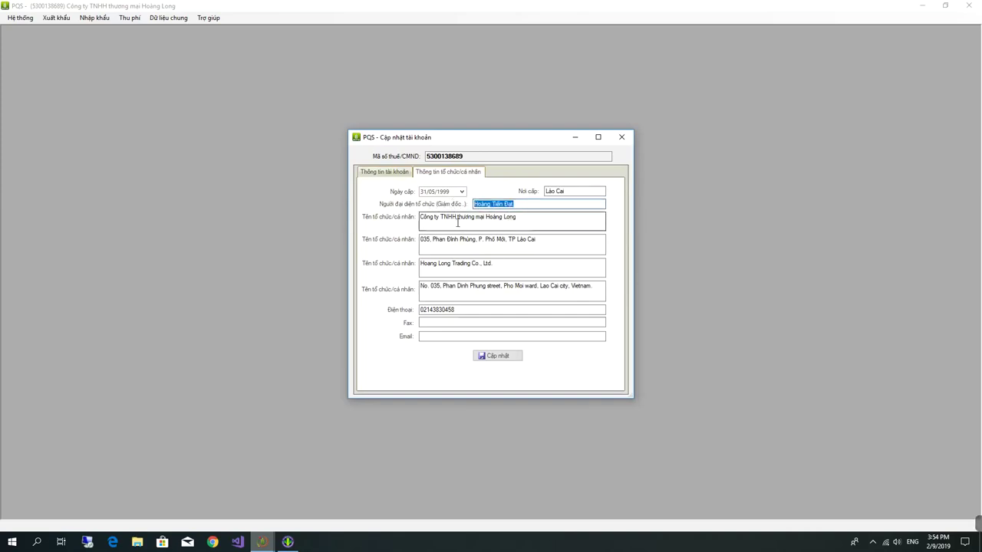
click(532, 217)
drag(530, 206, 443, 202)
drag(532, 219, 434, 219)
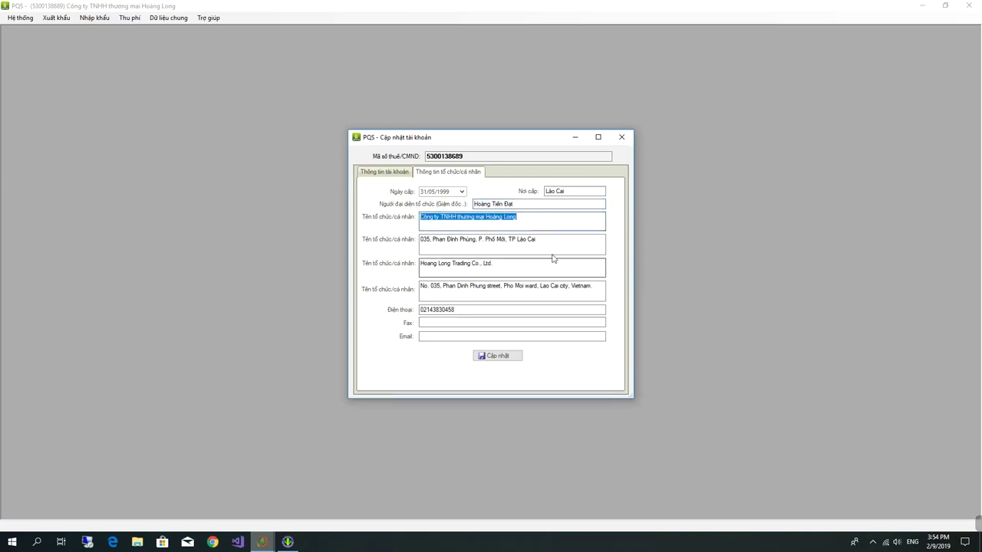
drag(573, 240, 401, 239)
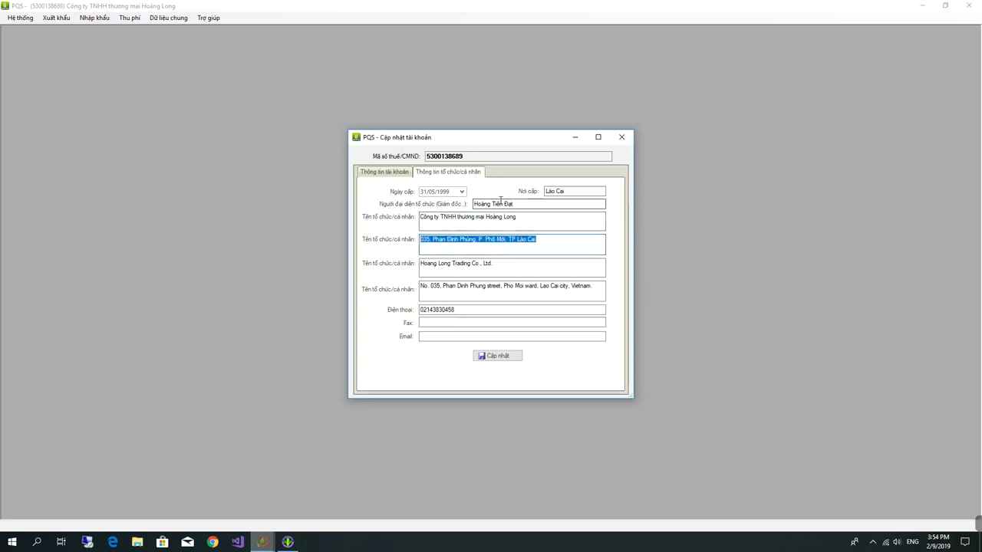
click(526, 219)
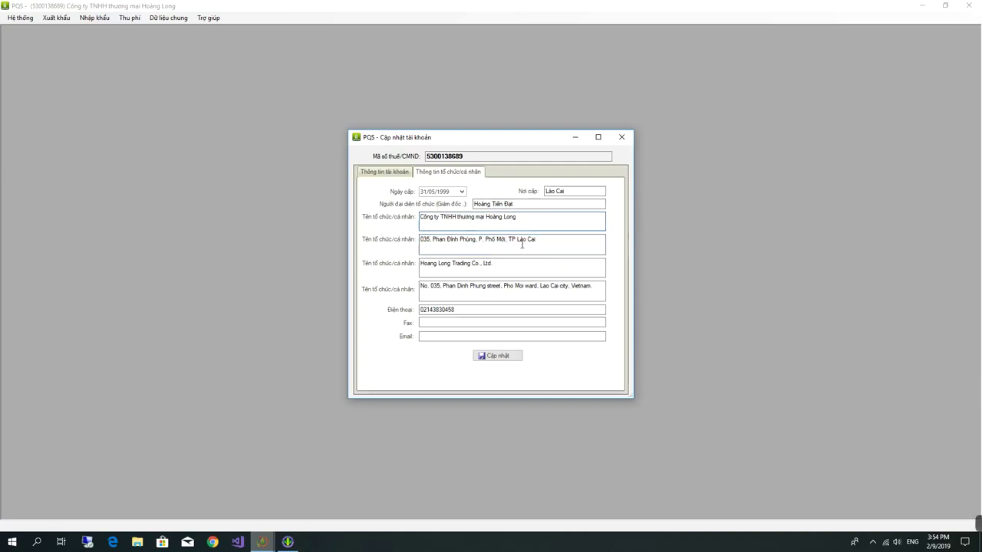
drag(527, 220, 347, 219)
click(537, 240)
drag(537, 241, 420, 240)
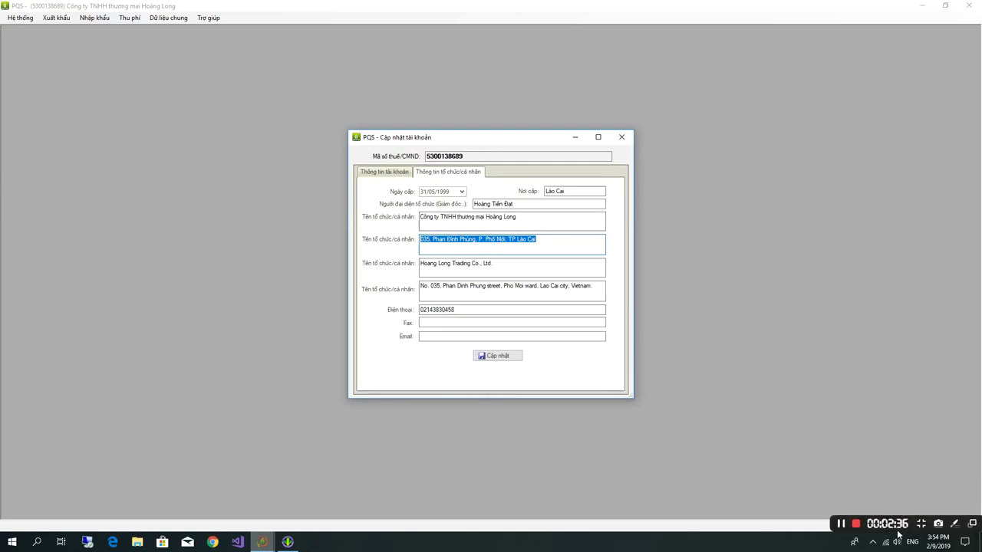
click(842, 527)
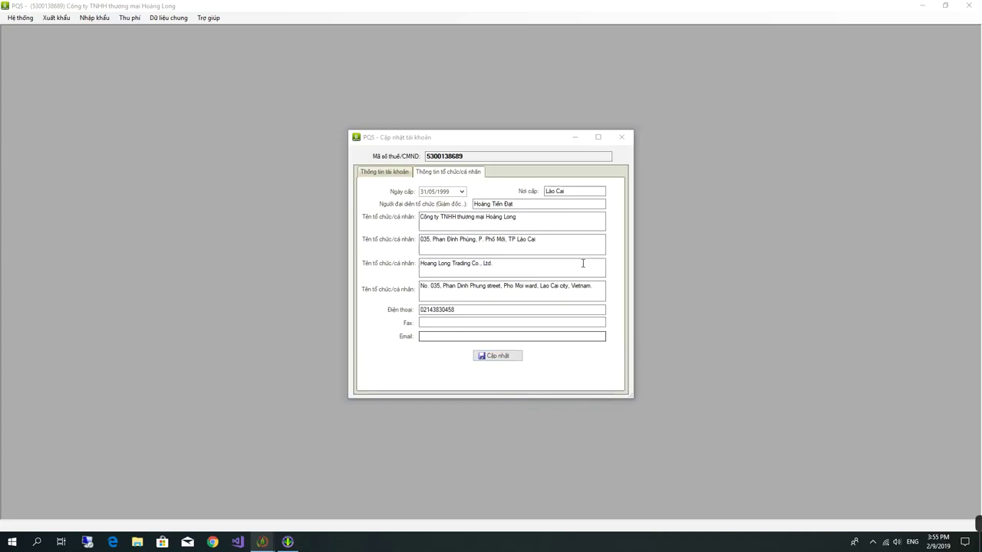
click(622, 138)
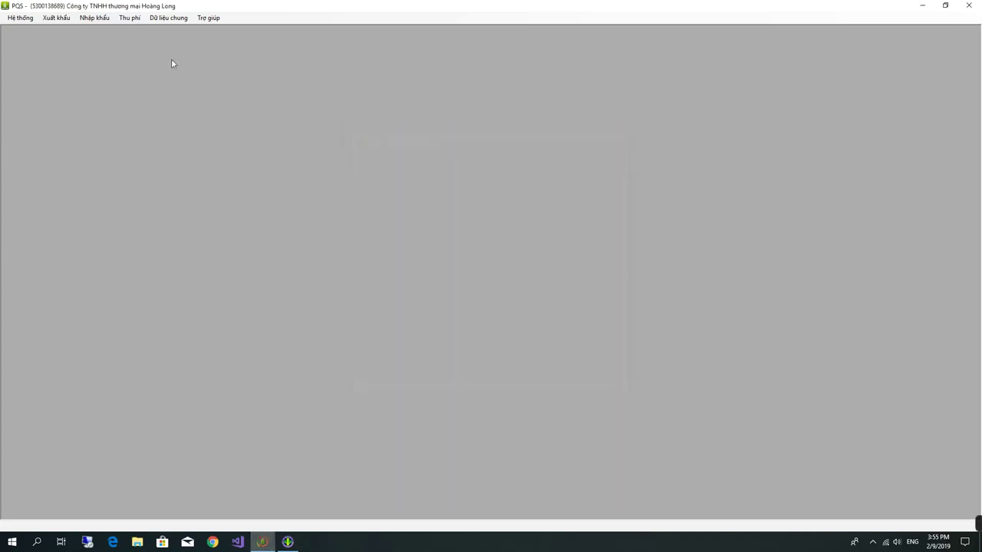
Open a new plant quarantine registration from the import registrations and address it to Trạm KDTV Kim Thành
click(89, 19)
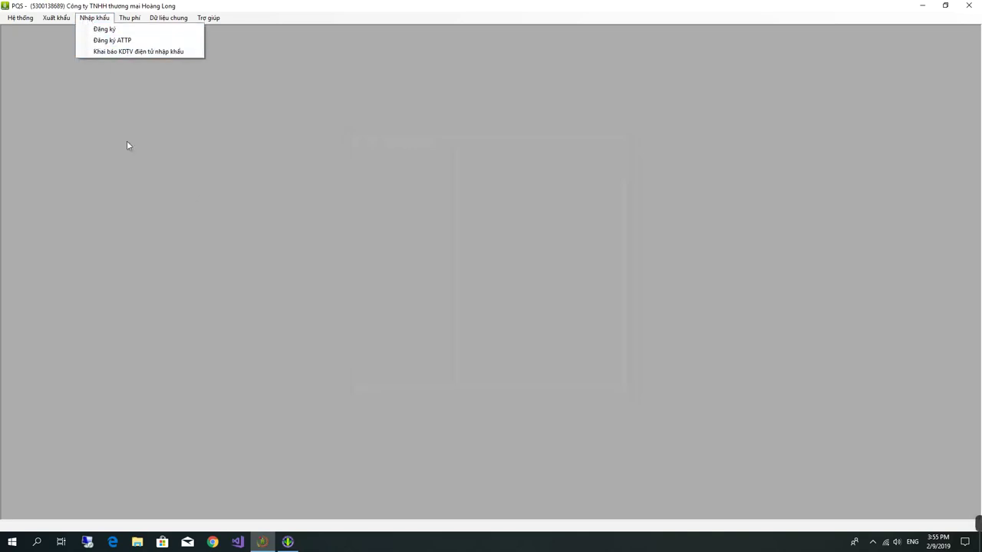
click(109, 31)
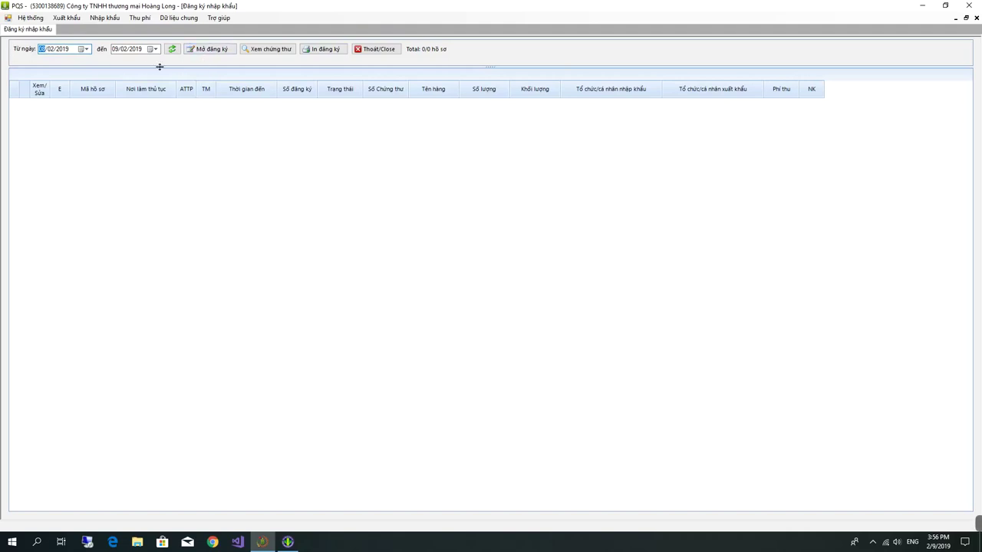
click(208, 55)
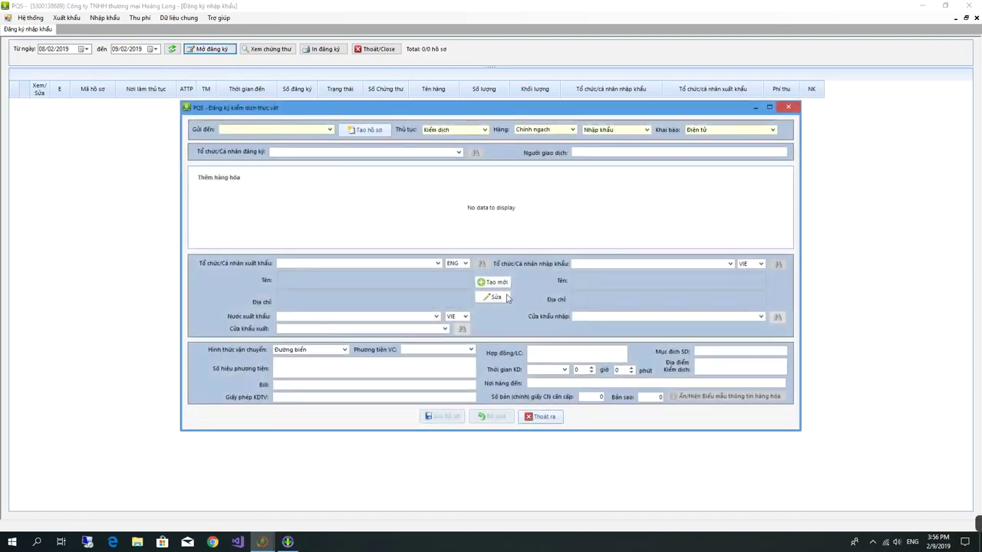
text(kl)
text(m)
click(252, 140)
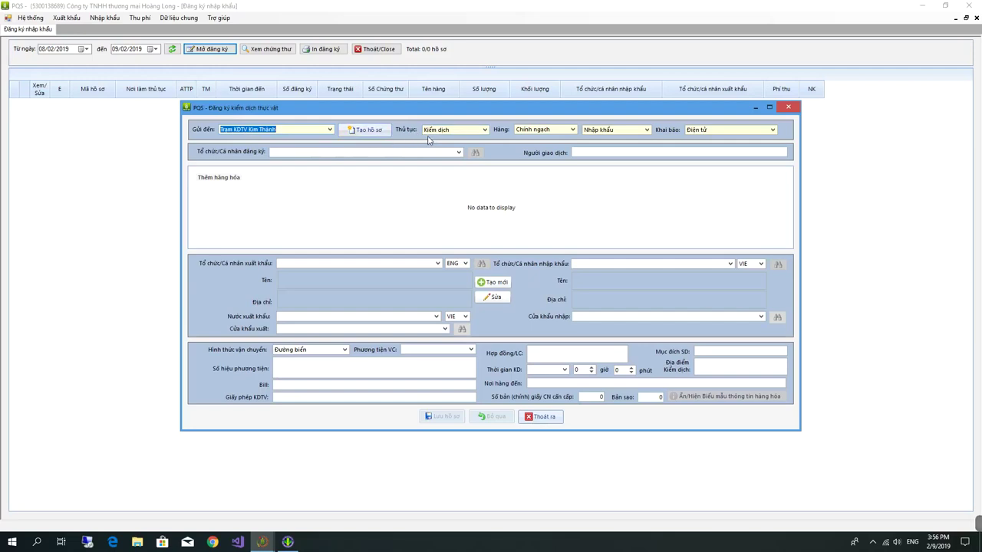
Create the registration record with goods type Chính ngạch, purpose Nhập khẩu and declaration method Điện tử
click(576, 136)
click(538, 141)
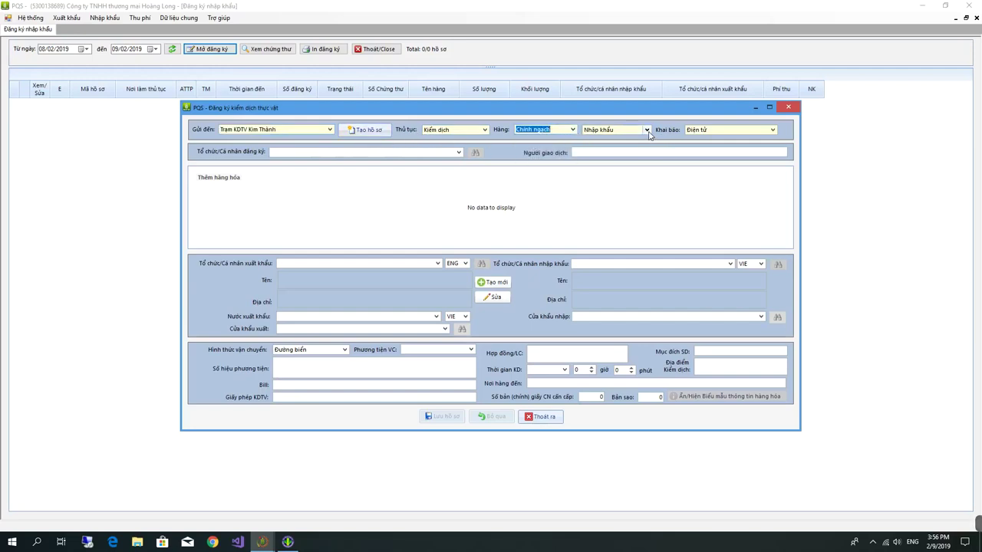
click(573, 130)
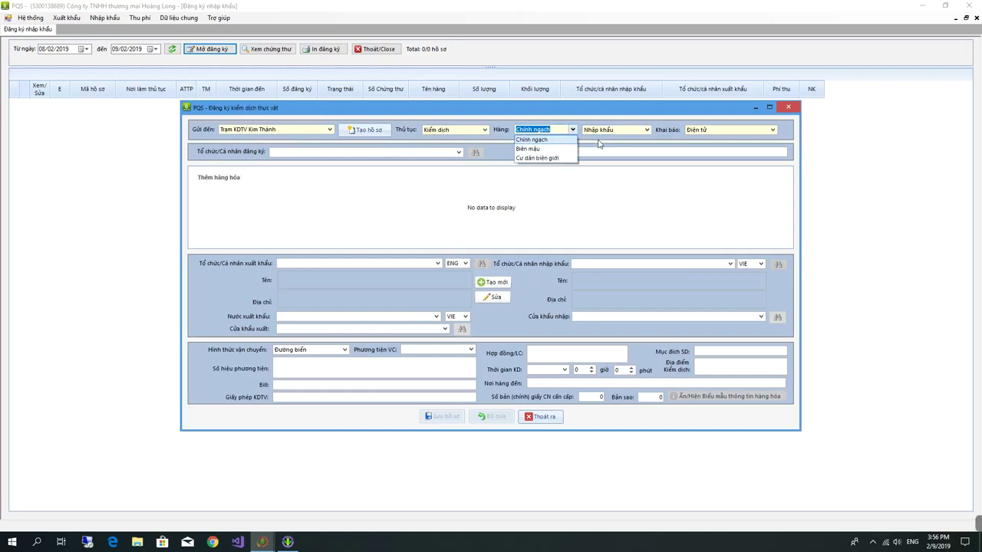
click(668, 132)
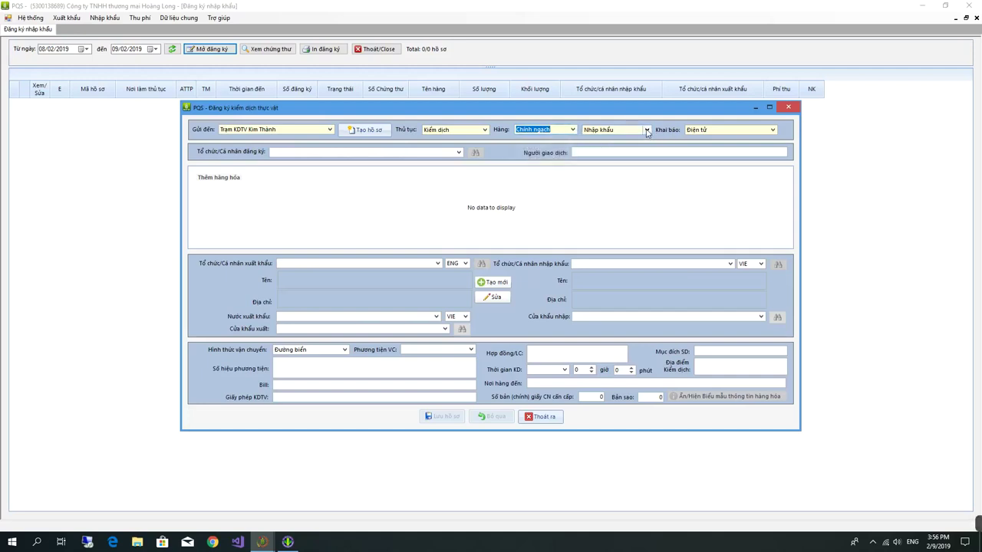
click(647, 131)
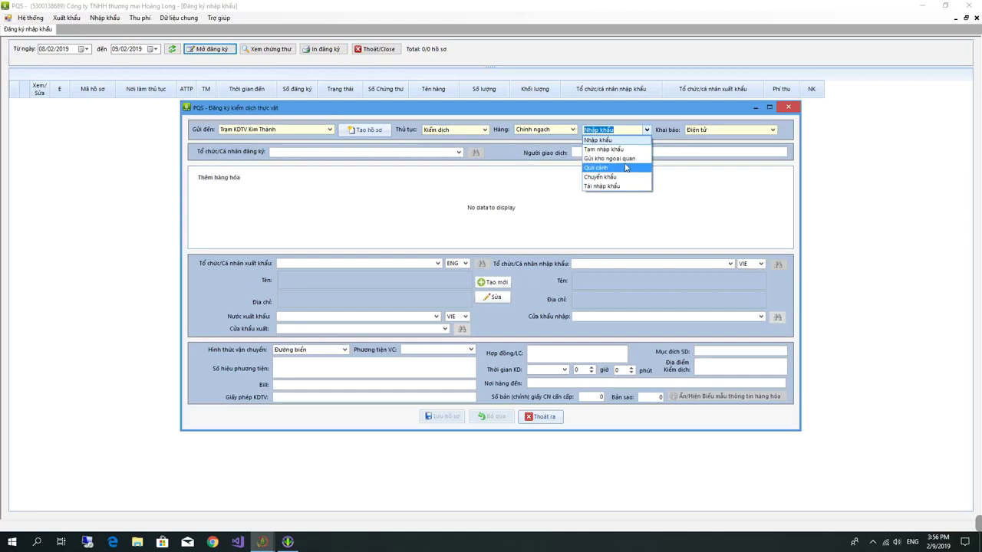
click(669, 140)
click(773, 131)
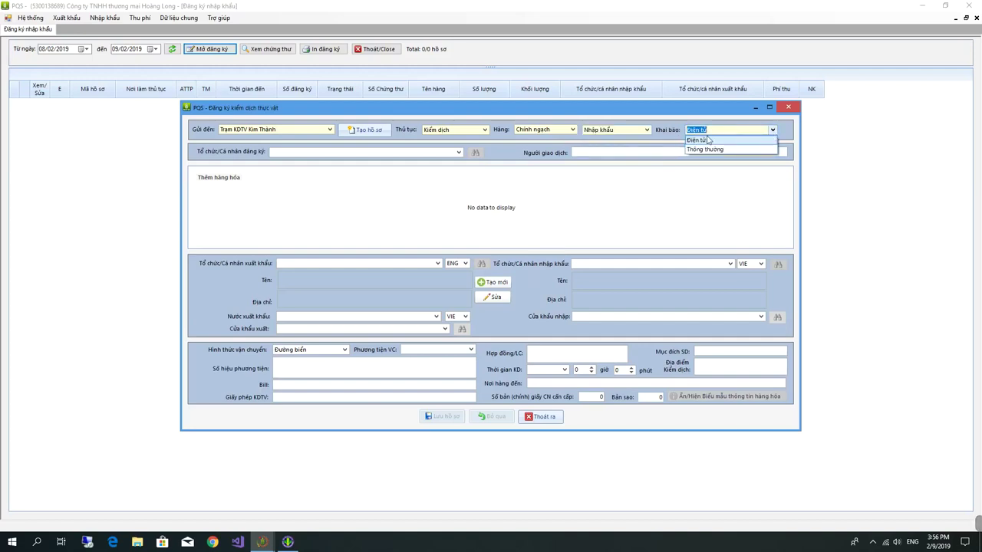
click(668, 142)
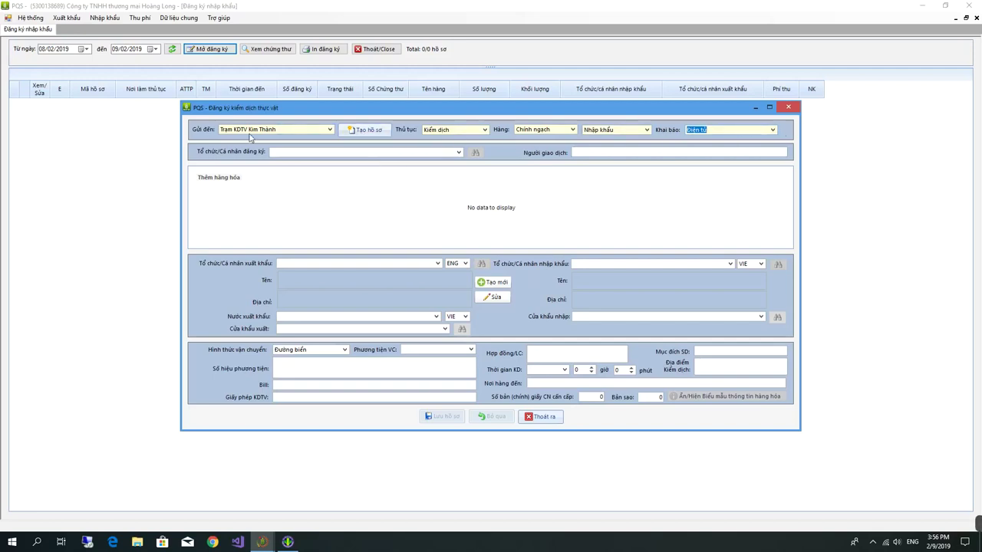
click(366, 131)
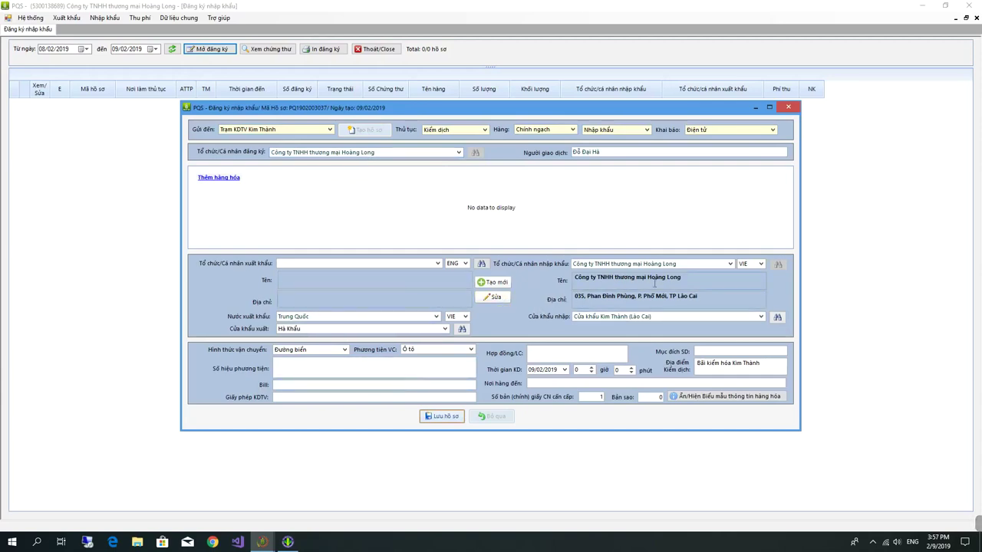
Examine the prefilled importer, registering organization and transaction contact in the new record
click(730, 263)
click(776, 282)
click(458, 152)
click(502, 154)
click(616, 152)
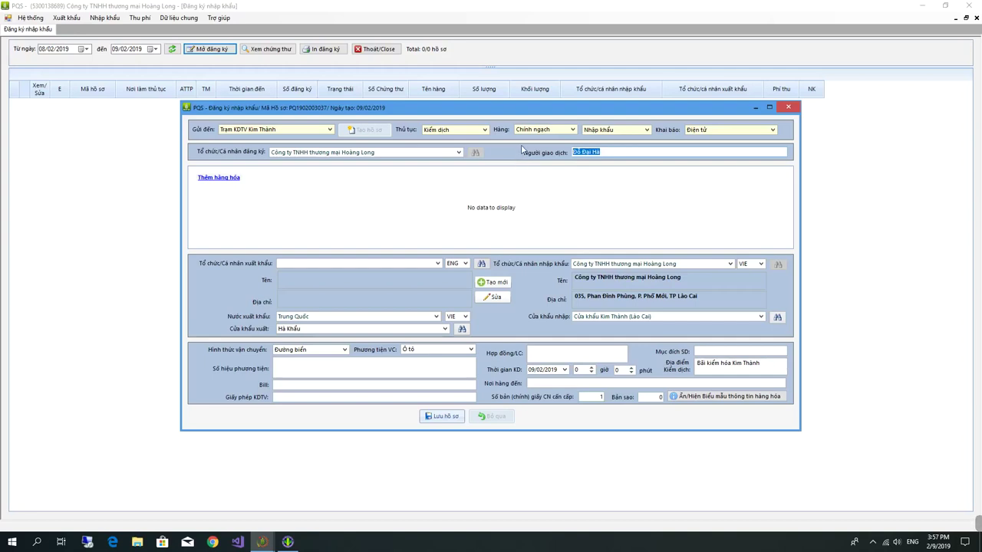
click(626, 152)
triple_click(622, 152)
Choose Baoshan Yunlu Coffee Production and Development Co., Ltd. as the exporting organization
click(437, 264)
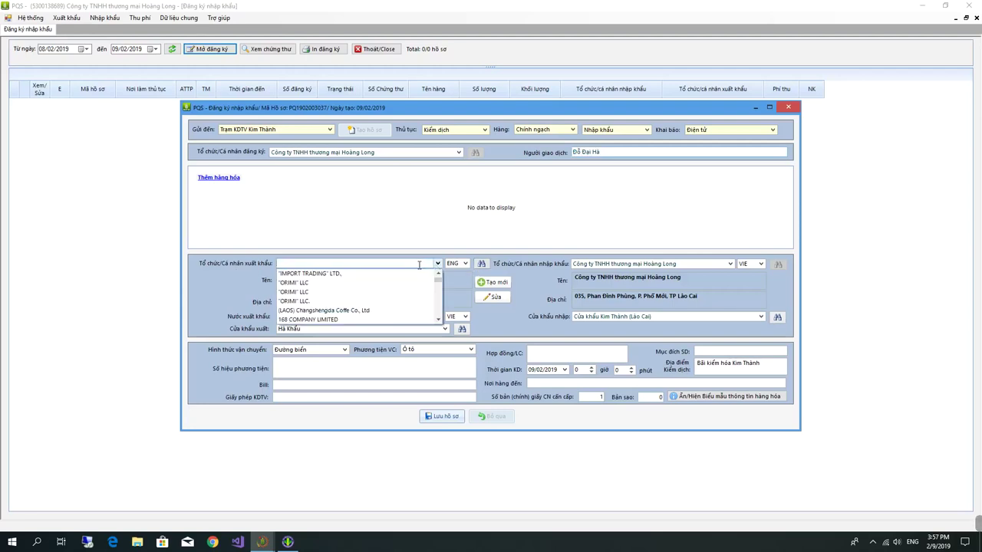
click(407, 264)
click(437, 264)
scroll(412, 297, down, 2)
scroll(413, 297, down, 6)
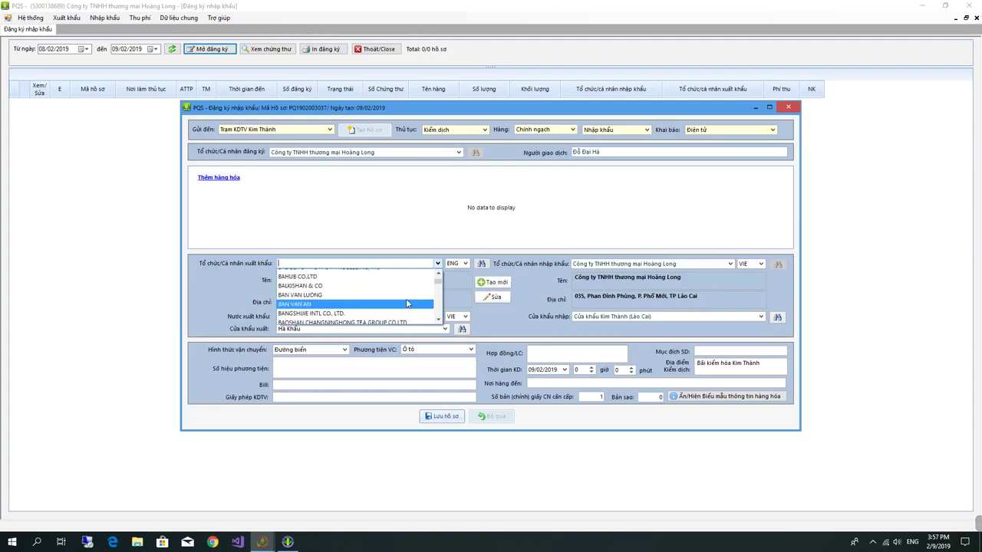
scroll(408, 306, down, 3)
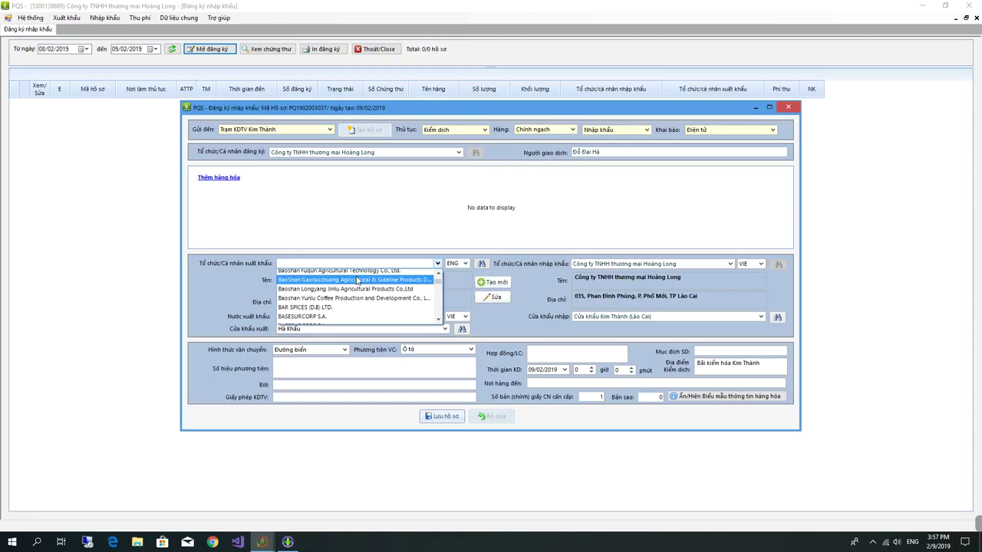
click(333, 263)
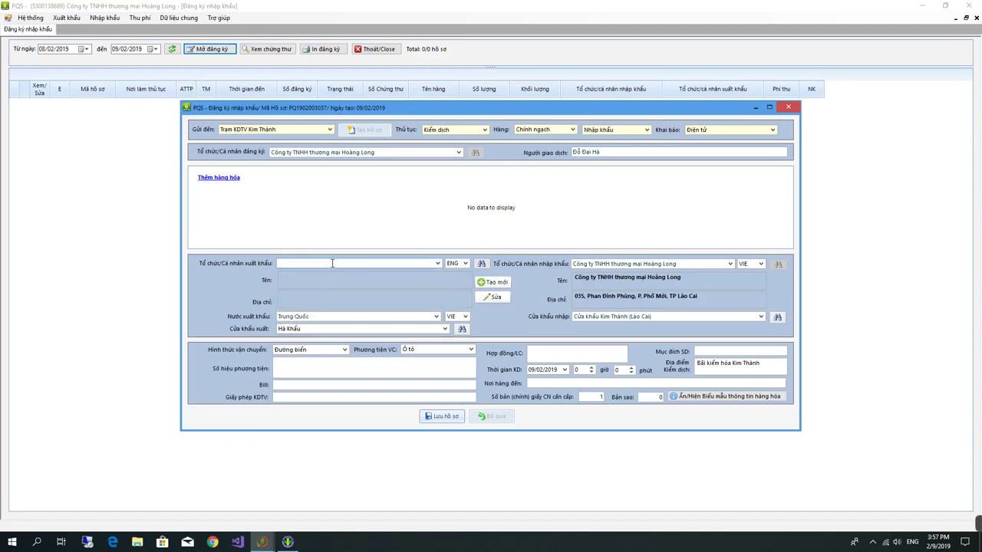
text(Yu)
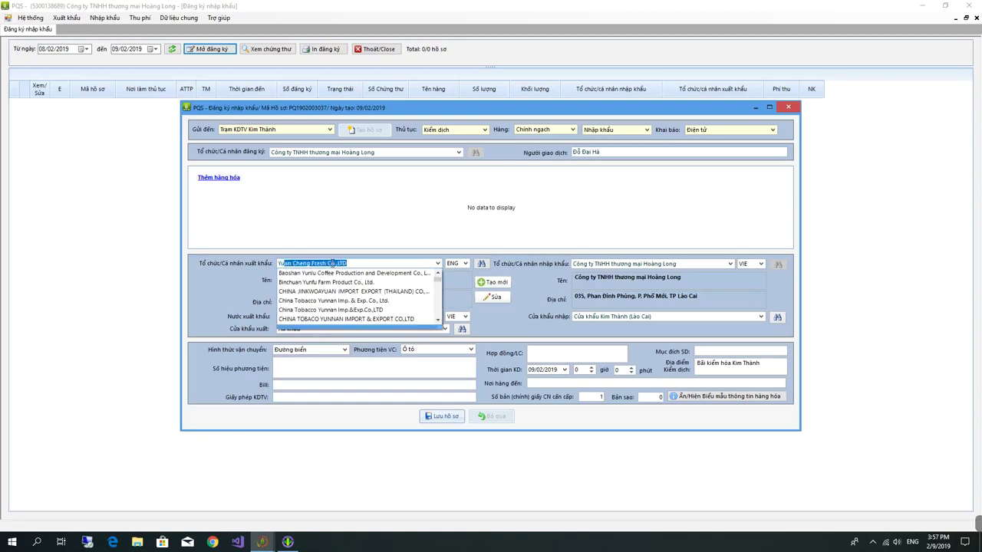
text(nl)
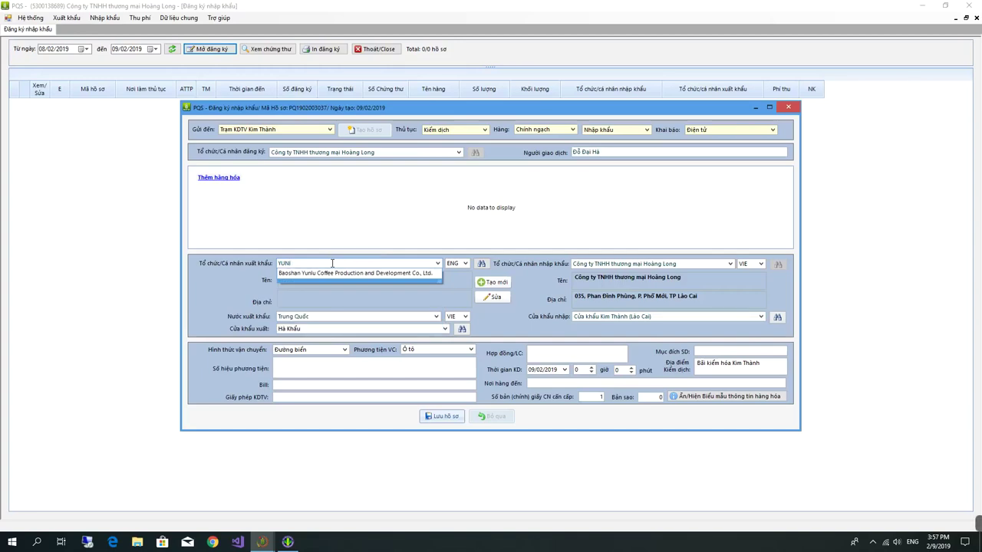
text(y)
key(BackSpace)
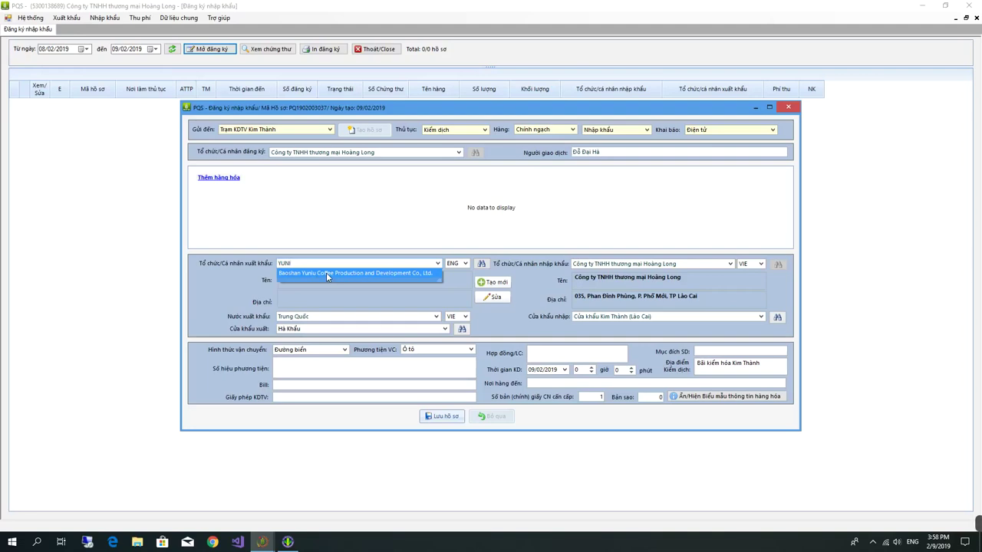
key(BackSpace)
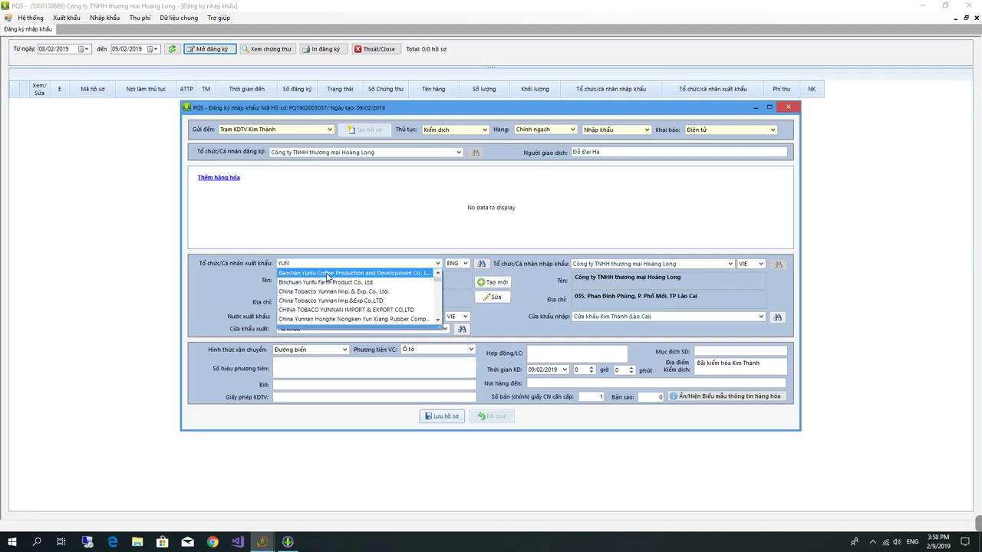
text(l)
click(333, 274)
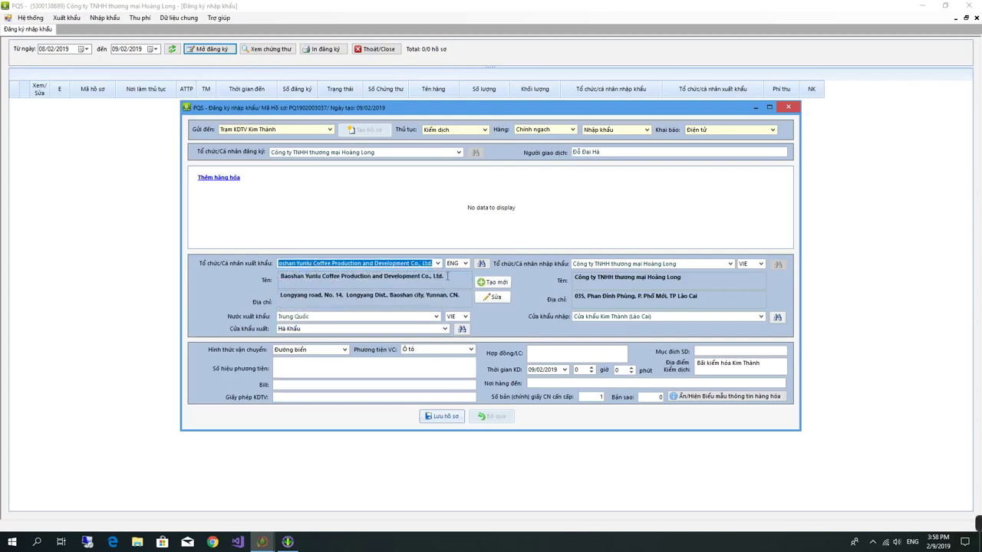
Search the partner catalogue for "yunlu", go through the matches, and choose Baoshan Yunlu Coffee Production and Development Co., Ltd. as the exporting organization
click(485, 265)
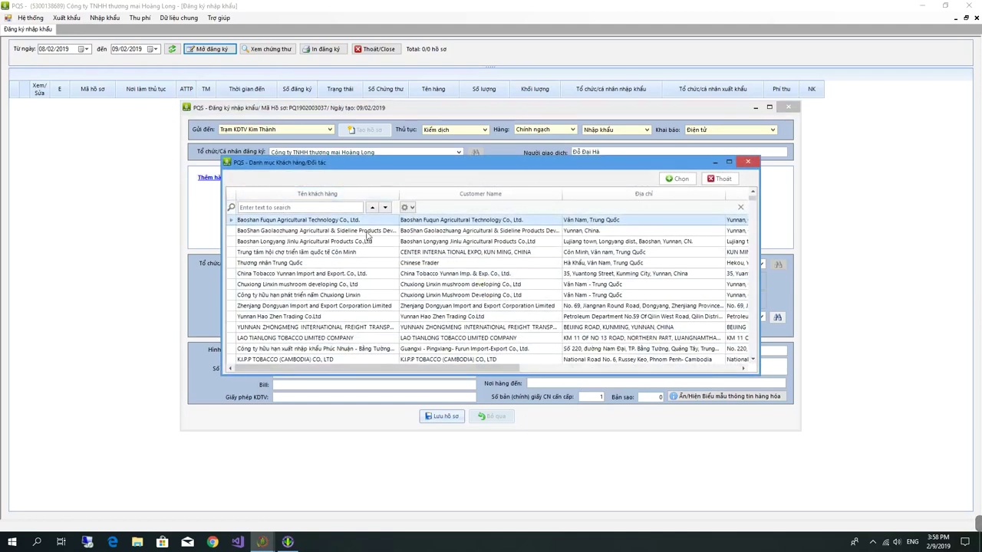
click(315, 207)
text(yunlu)
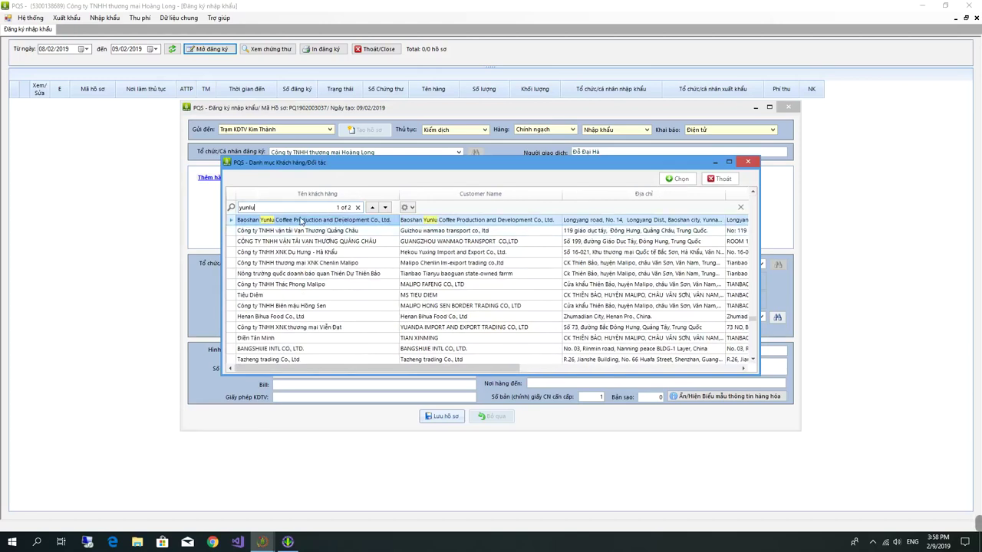
click(386, 210)
click(387, 212)
click(386, 209)
click(386, 209)
click(386, 209)
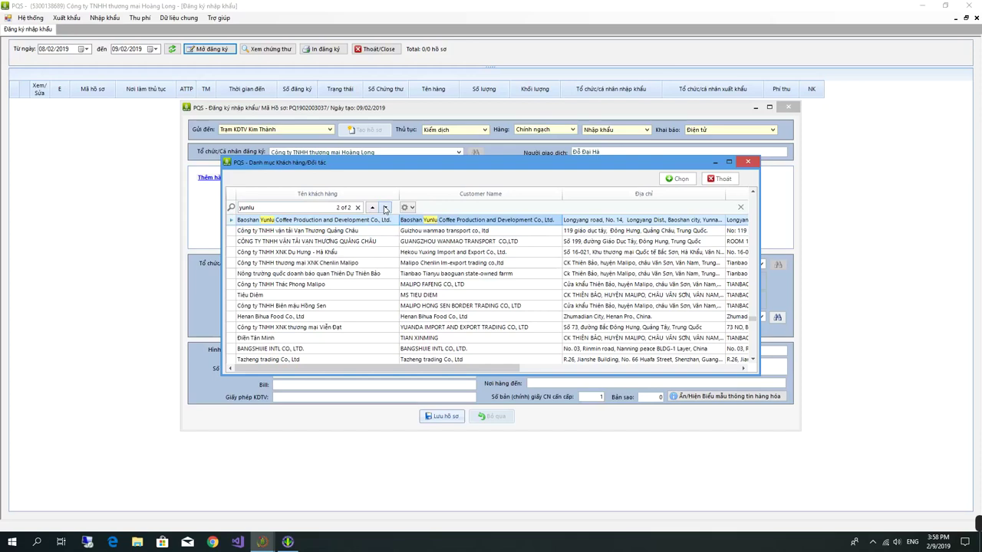
click(386, 210)
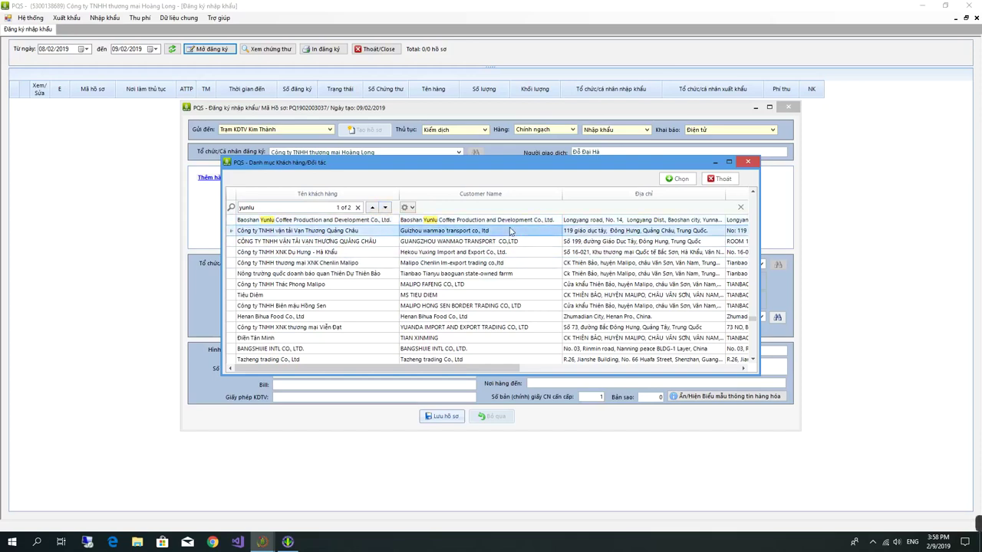
click(680, 181)
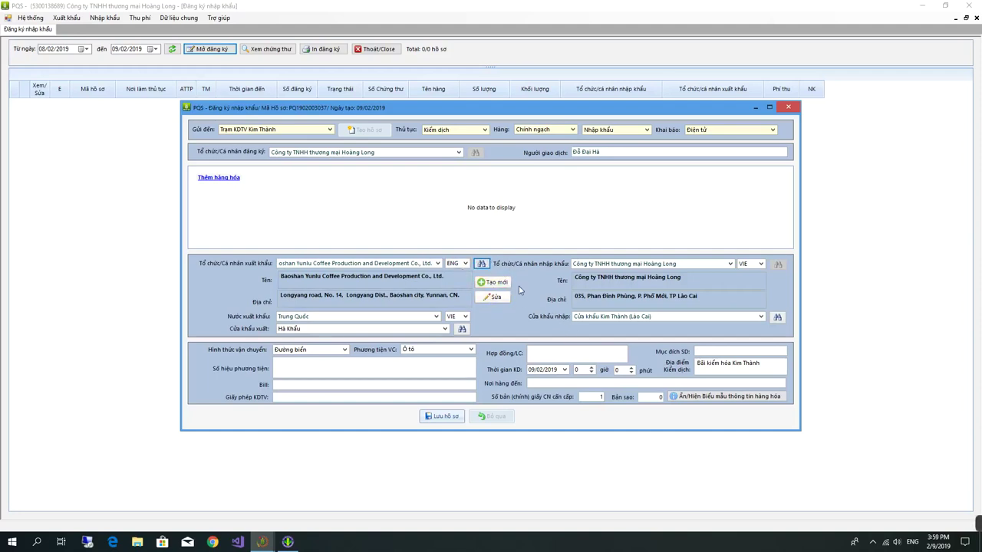
Start a new export partner record of type Tổ chức with Trung Quốc as the country, displayed in English as CHINA
click(494, 283)
click(447, 235)
click(434, 245)
click(509, 234)
text(Trung Quốc)
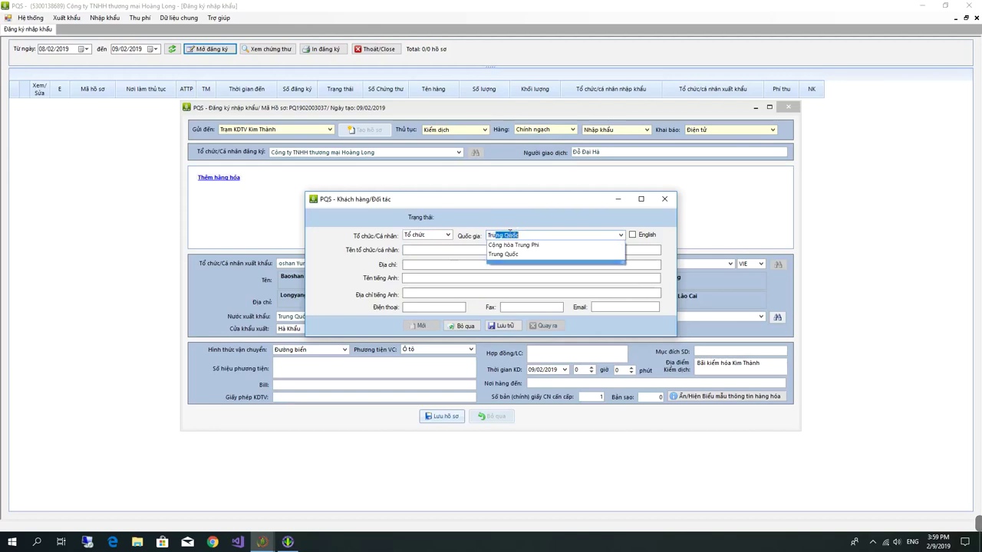
click(520, 254)
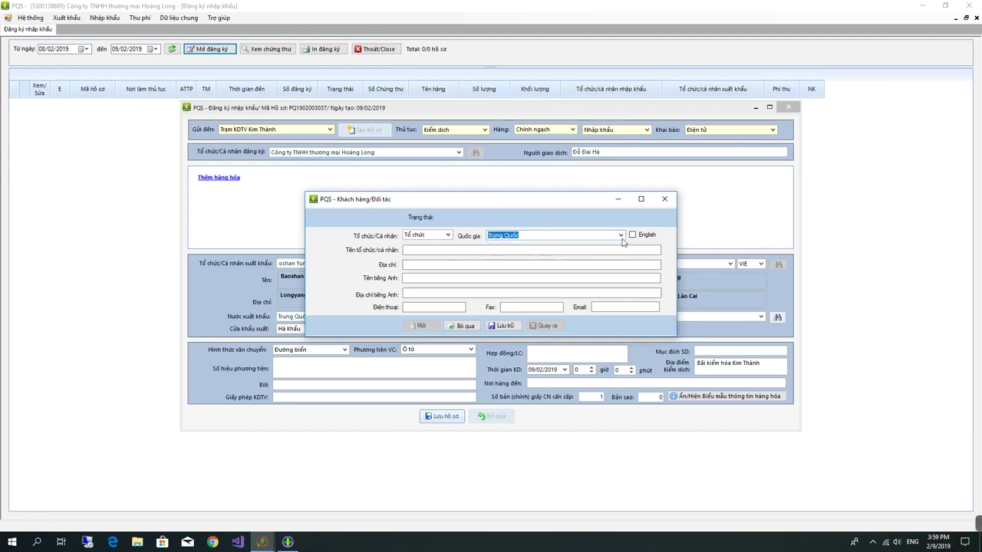
click(633, 236)
click(633, 236)
click(621, 236)
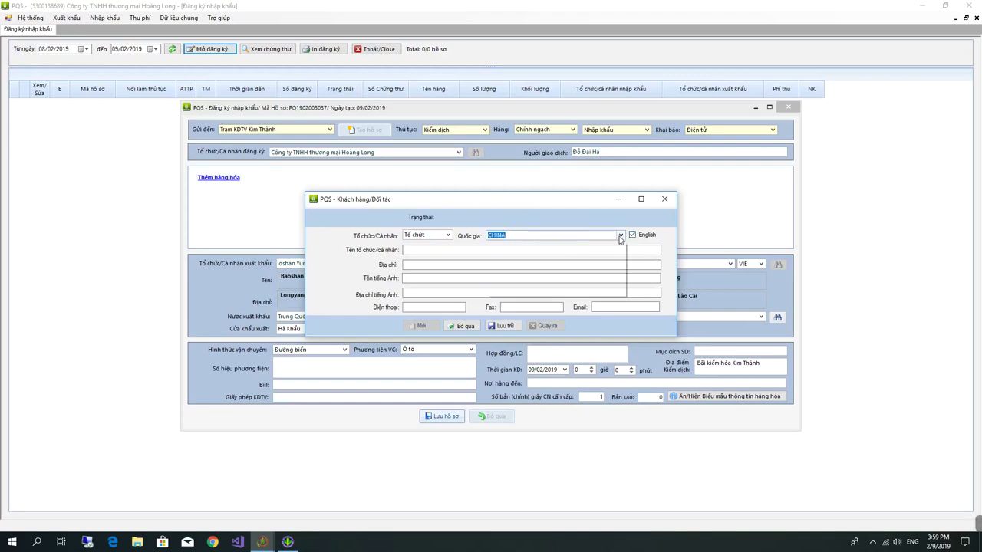
click(590, 219)
Enter A&B Copany Limited as the new partner's organization name and Peijing, China as its address
click(436, 250)
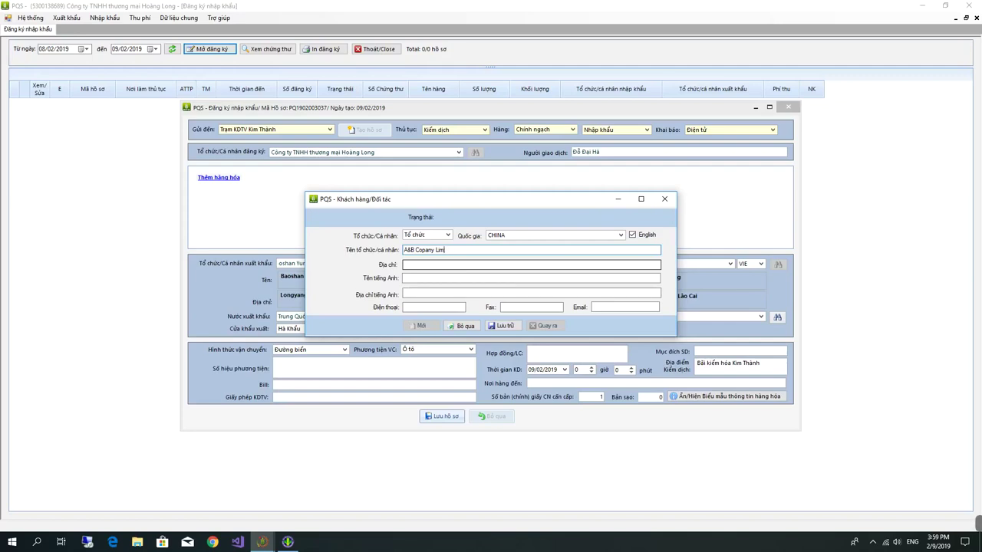
click(442, 264)
text(P)
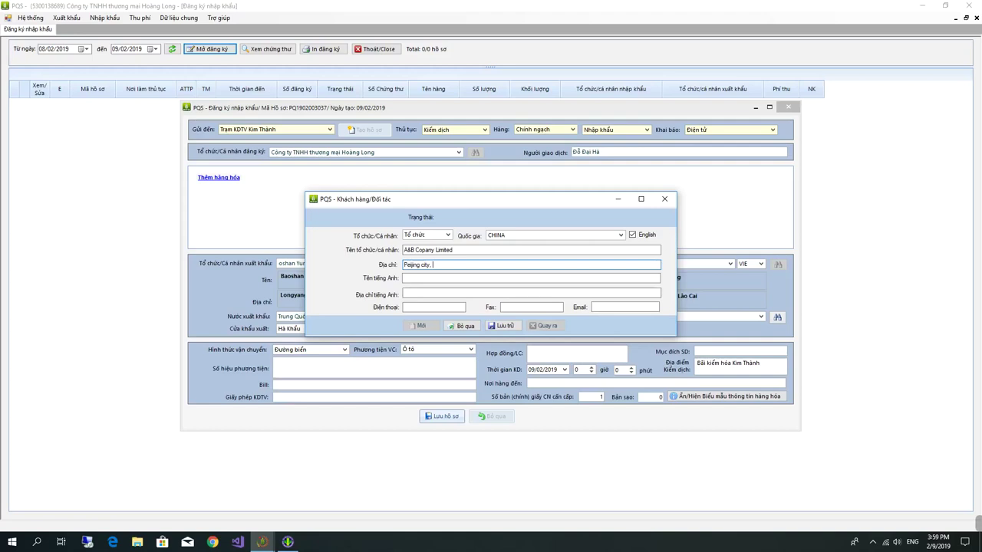
text(eijing  CHINA)
Copy the partner's name and address into the English name and address fields, and save the new partner
key(shift+Tab)
key(ctrl+c)
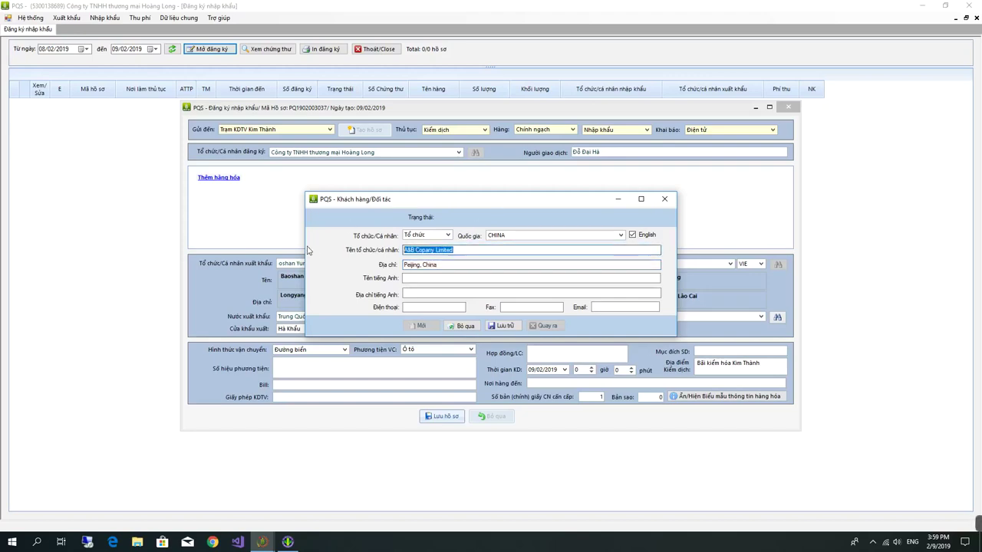
click(443, 276)
key(ctrl+v)
key(shift+Tab)
key(ctrl+c)
click(434, 295)
key(ctrl+v)
click(498, 329)
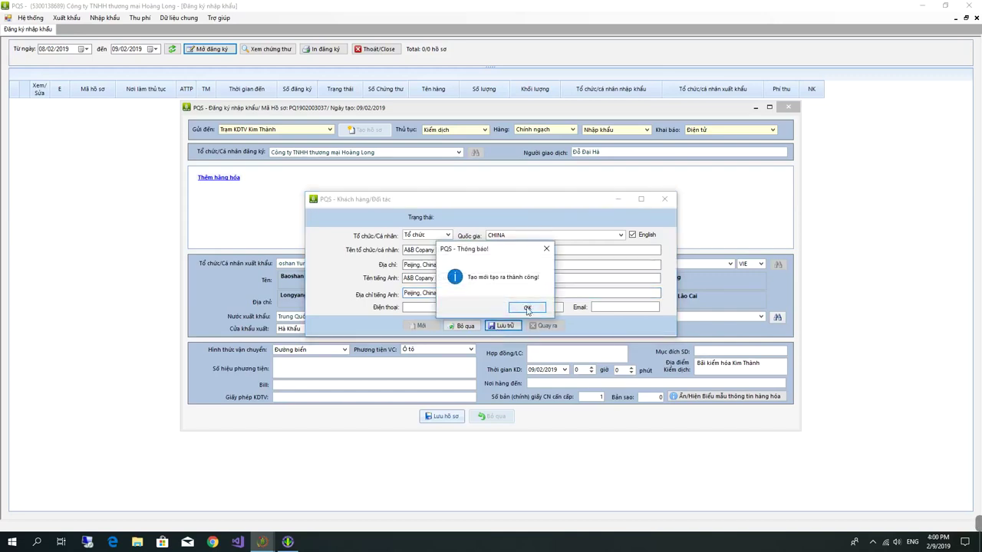
click(527, 307)
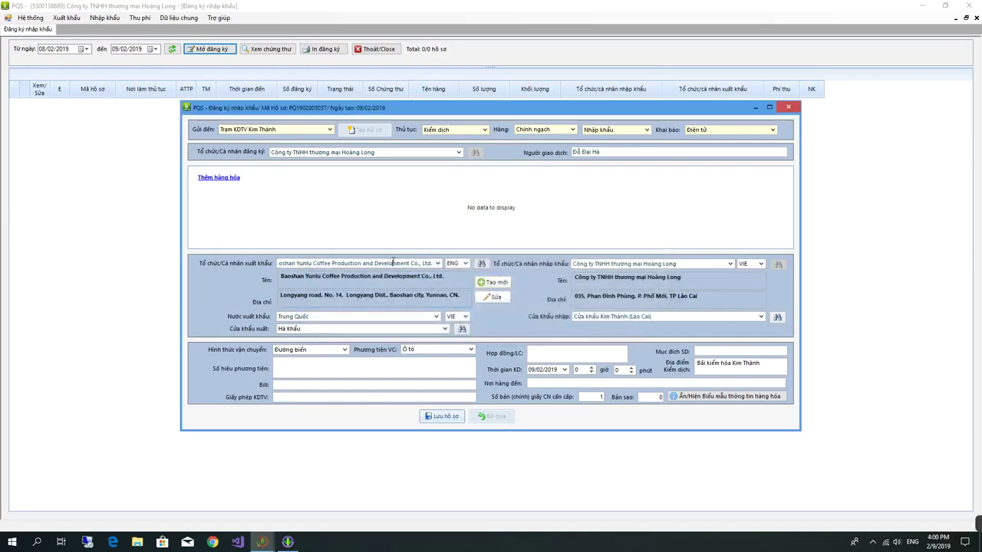
Choose A&B Copany Limited as the exporting organization in the registration
click(393, 262)
text(A&B Copany Limited)
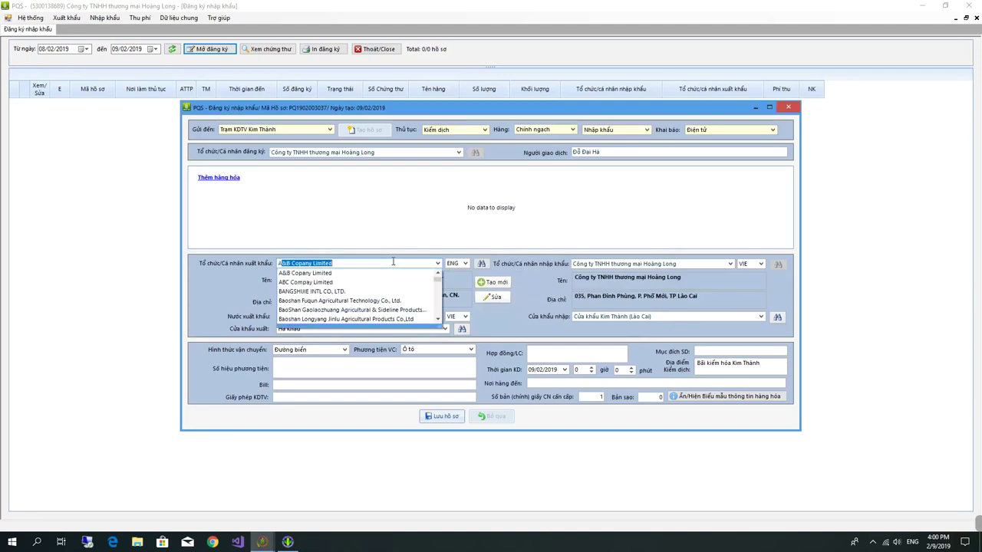
click(366, 274)
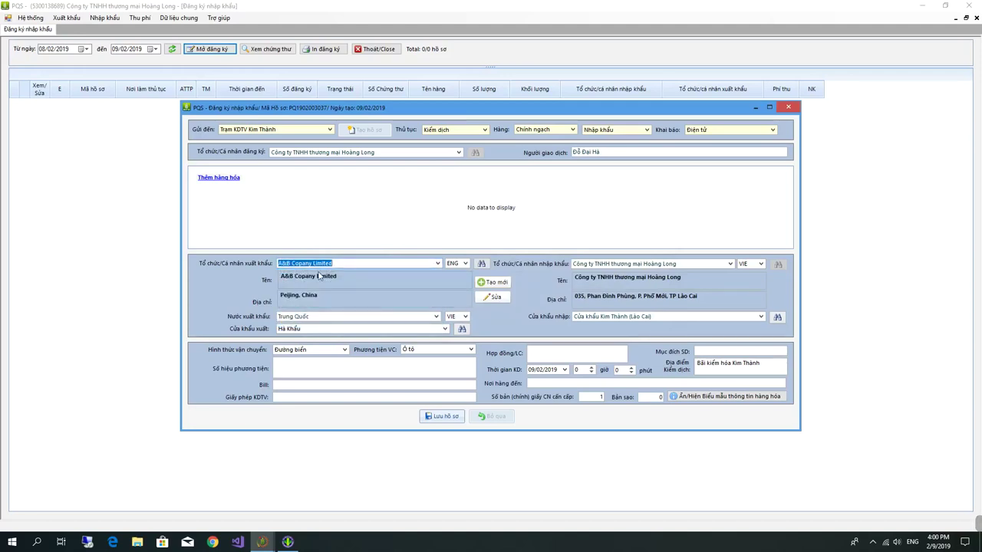
click(438, 263)
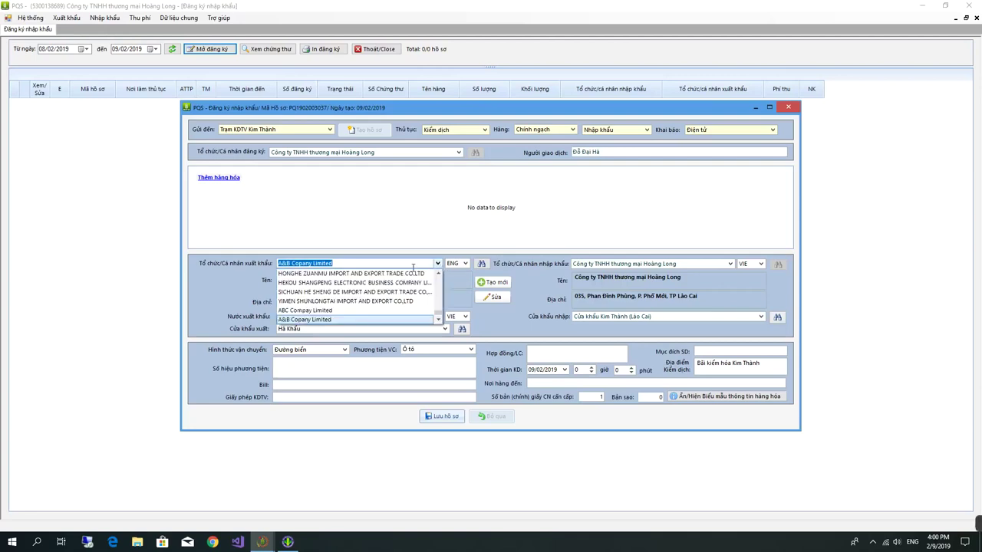
click(538, 304)
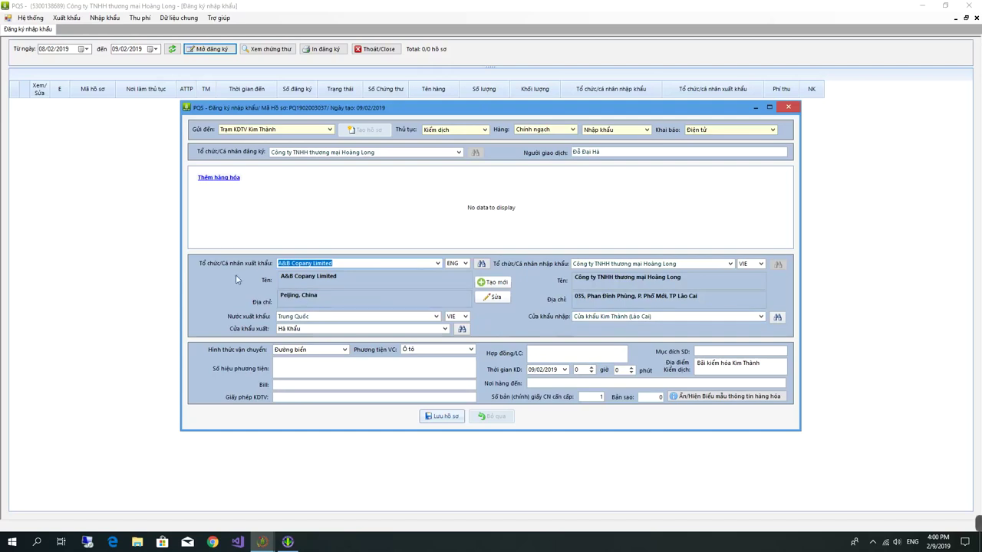
Set the form of transport to Đường bộ, leaving the bill and quarantine permit fields empty
click(344, 351)
click(291, 369)
click(293, 369)
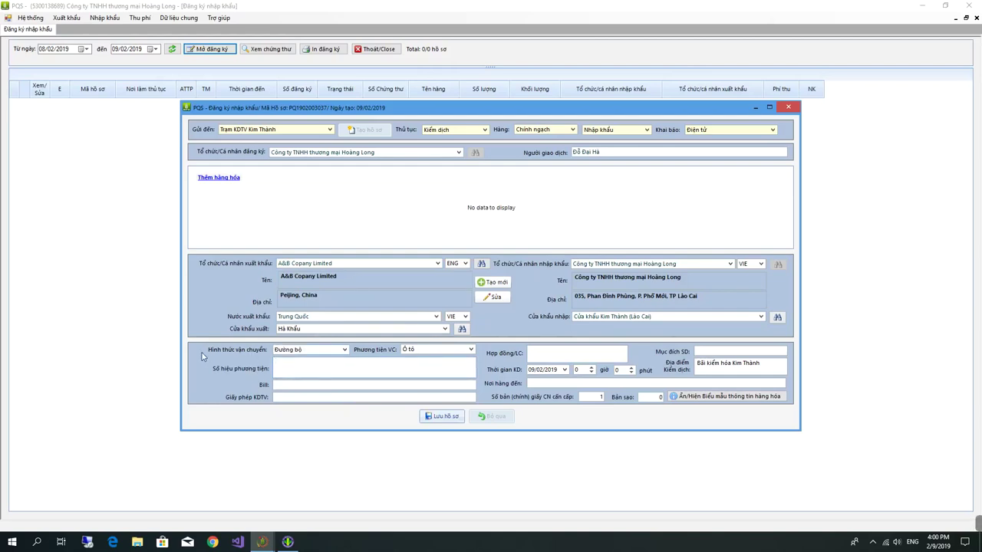
click(278, 384)
click(292, 402)
Set the quarantine inspection time to 3 giờ 3 phút
click(592, 367)
click(591, 368)
click(591, 368)
click(632, 368)
click(632, 372)
Enter Thương phẩm as the purpose of use and Hà Nội và Các tỉnh as the destination of the goods
click(739, 350)
text(HTuƯƠ)
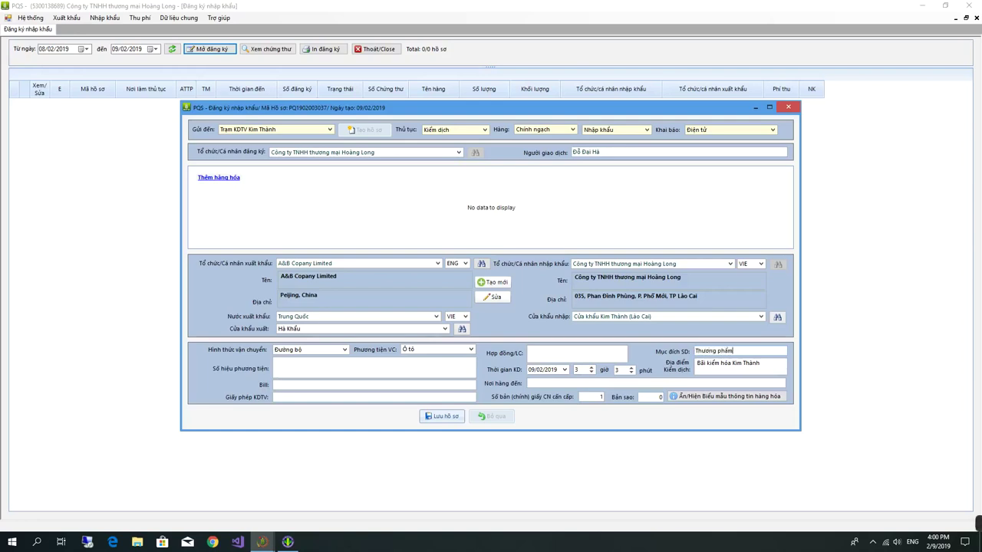
click(564, 383)
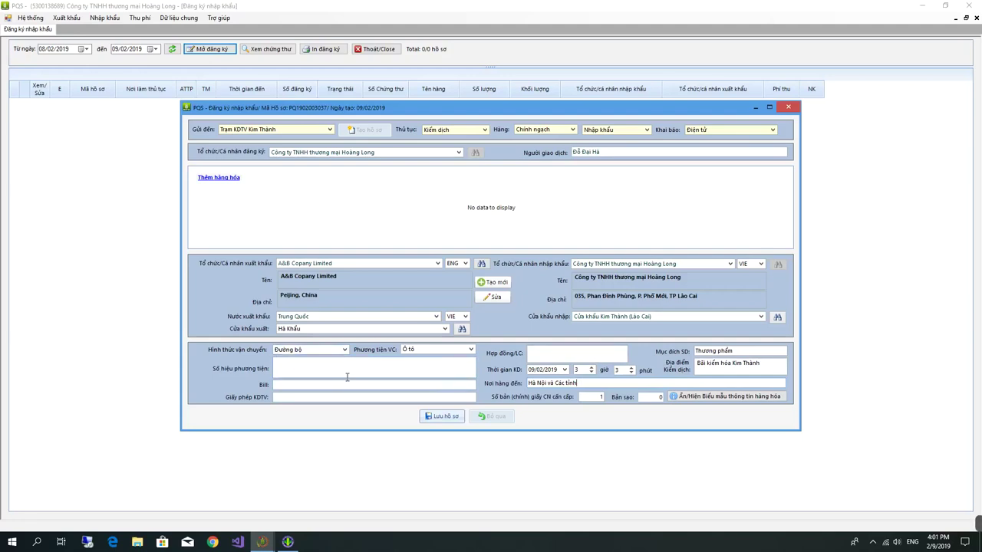
Review the selectable import border gates and the Chinese export border gates without changing either choice
click(763, 316)
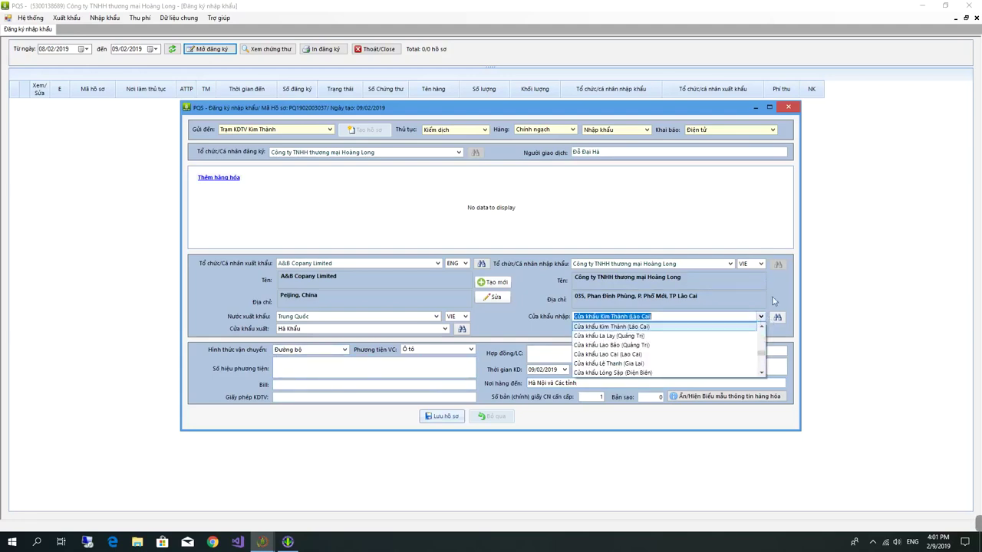
click(629, 316)
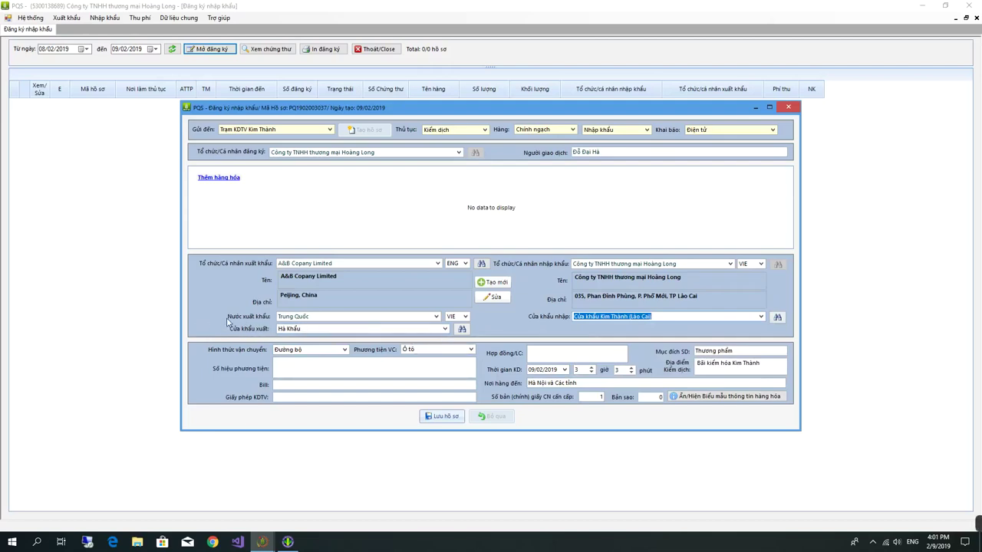
click(444, 330)
scroll(434, 365, down, 5)
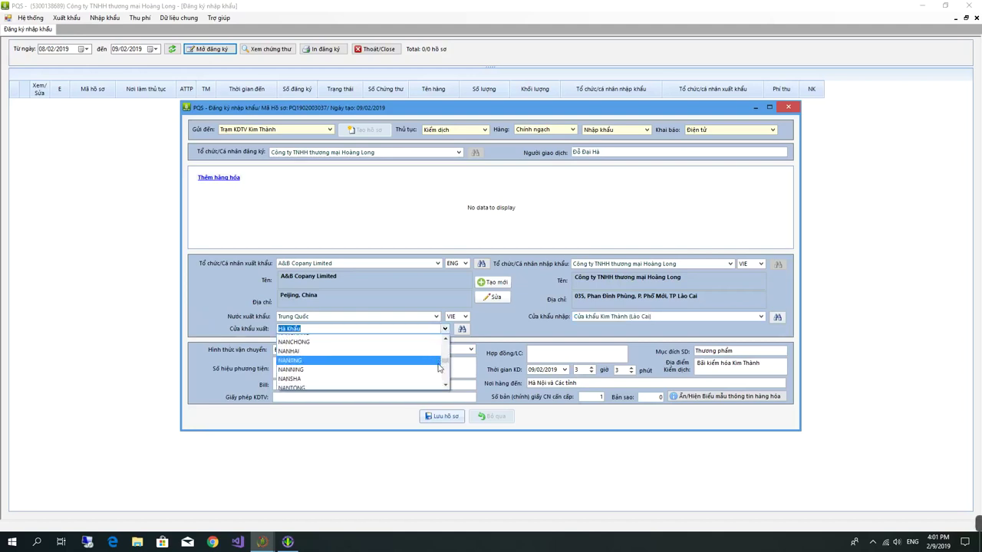
scroll(437, 368, up, 3)
scroll(434, 370, down, 3)
scroll(432, 372, down, 10)
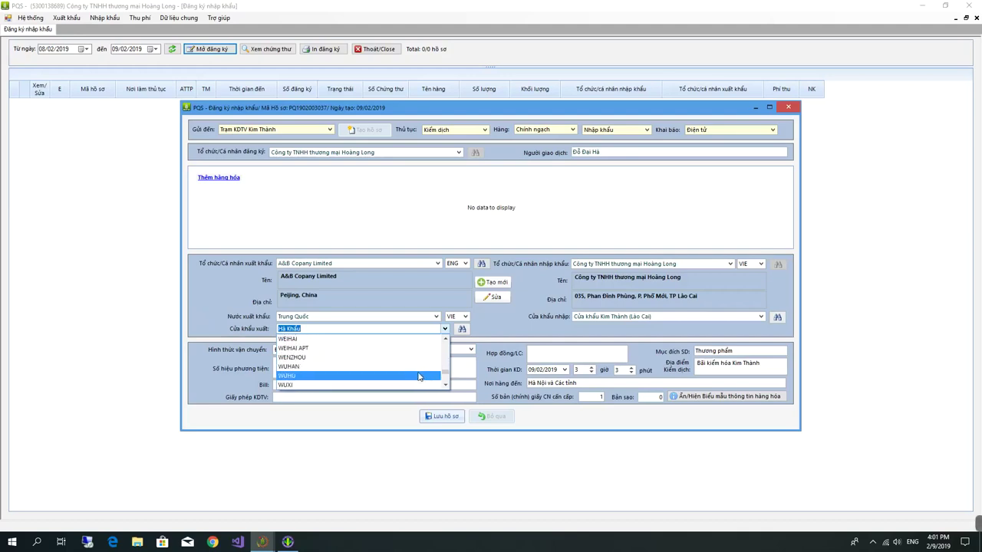
scroll(421, 372, up, 5)
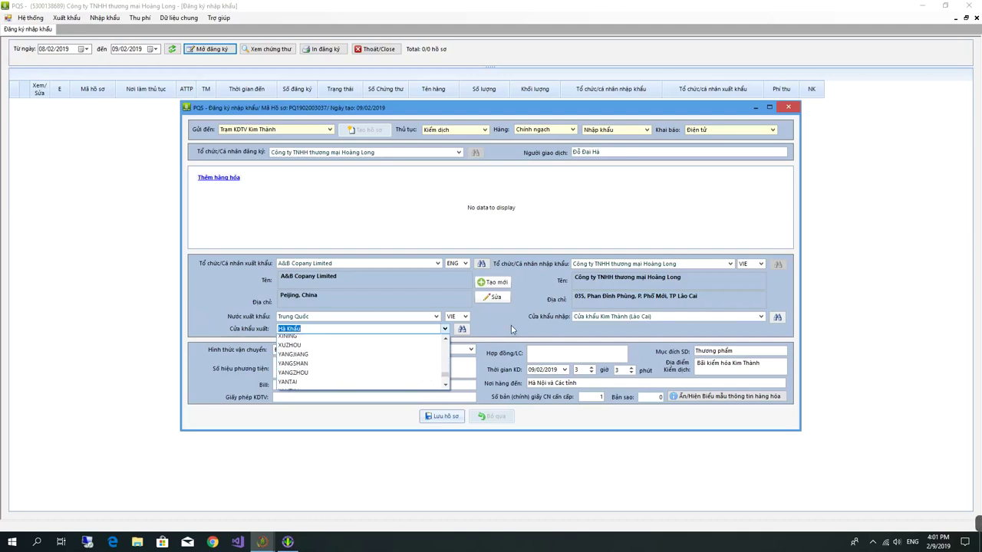
click(485, 330)
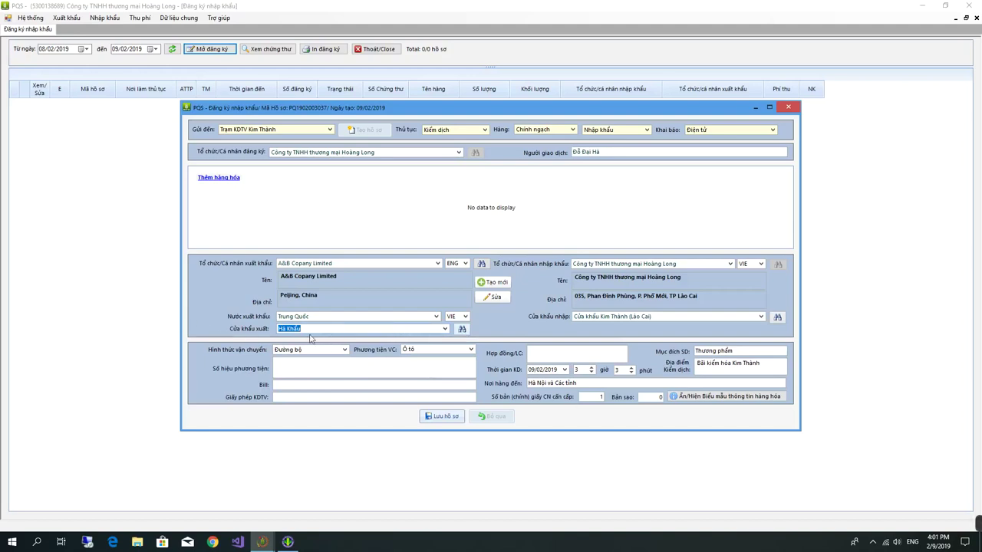
Open the catalogue of export border gates, browse the Chinese entries, and display the gates of all countries
click(462, 330)
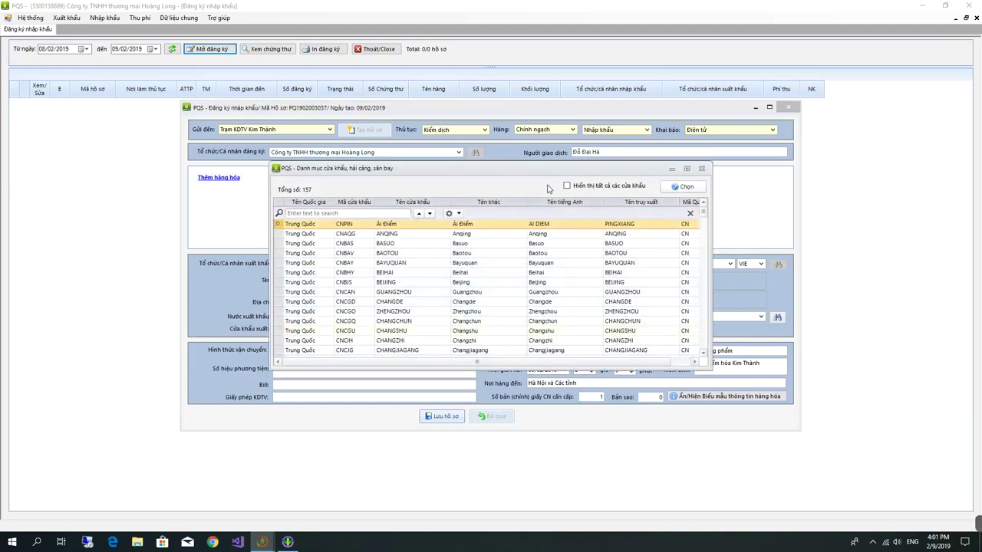
scroll(477, 286, down, 20)
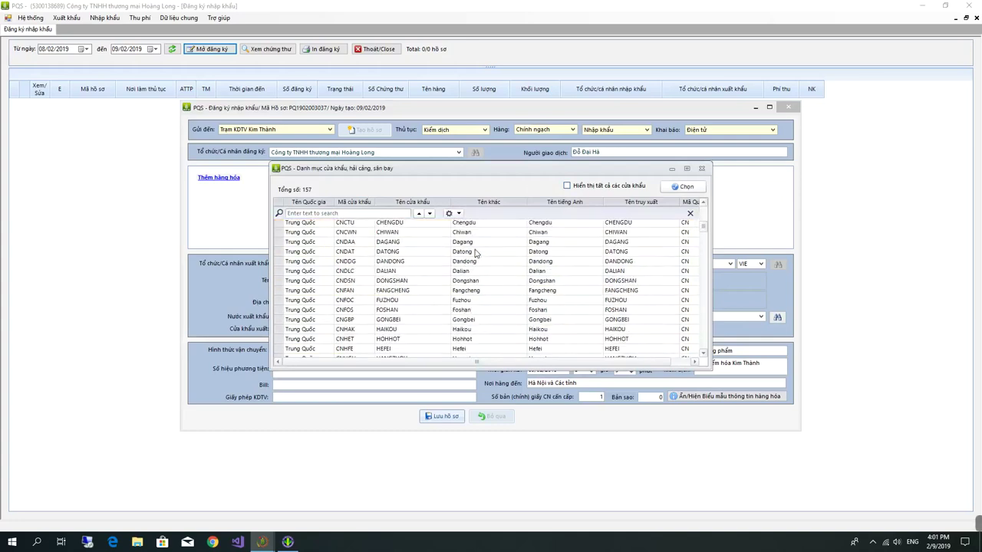
scroll(477, 285, up, 20)
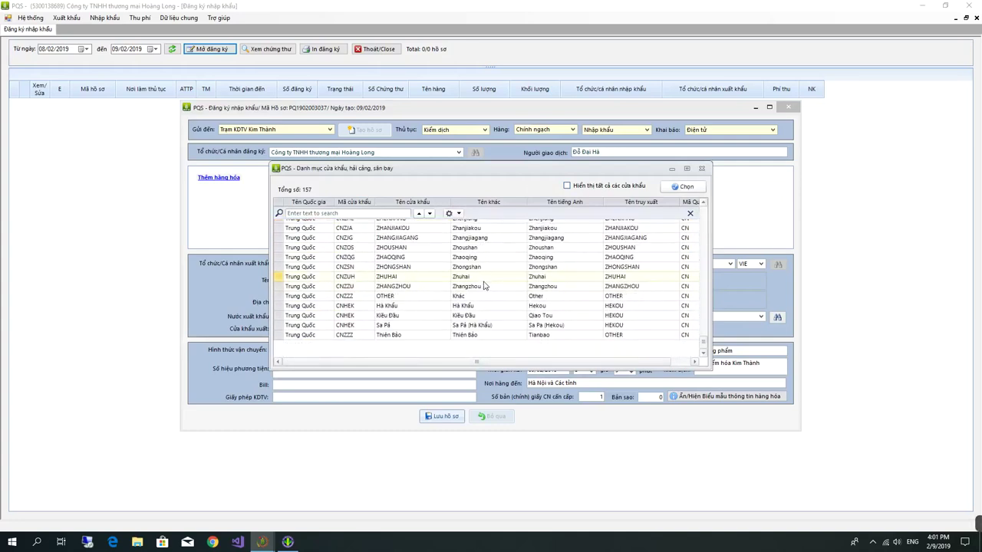
scroll(484, 284, down, 5)
scroll(484, 284, up, 10)
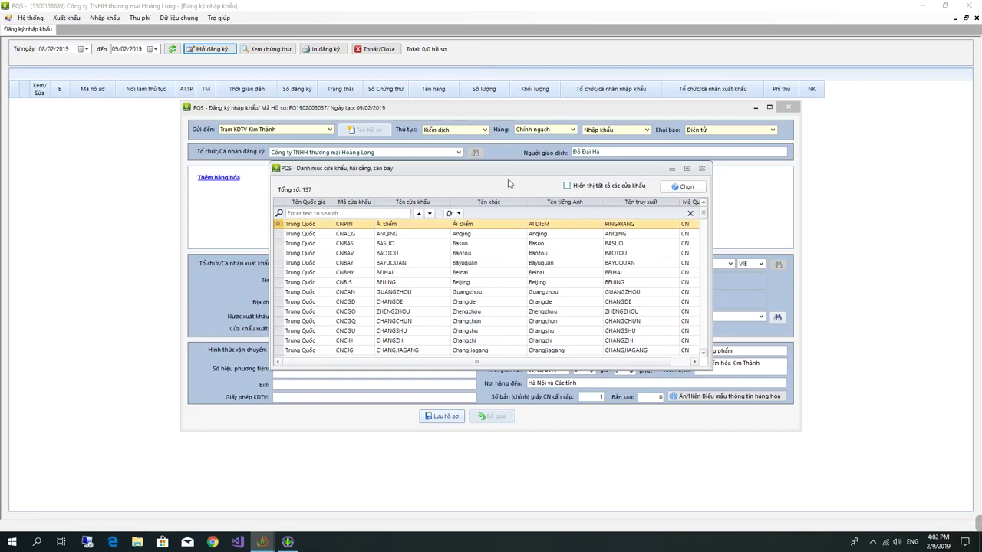
scroll(380, 281, down, 2)
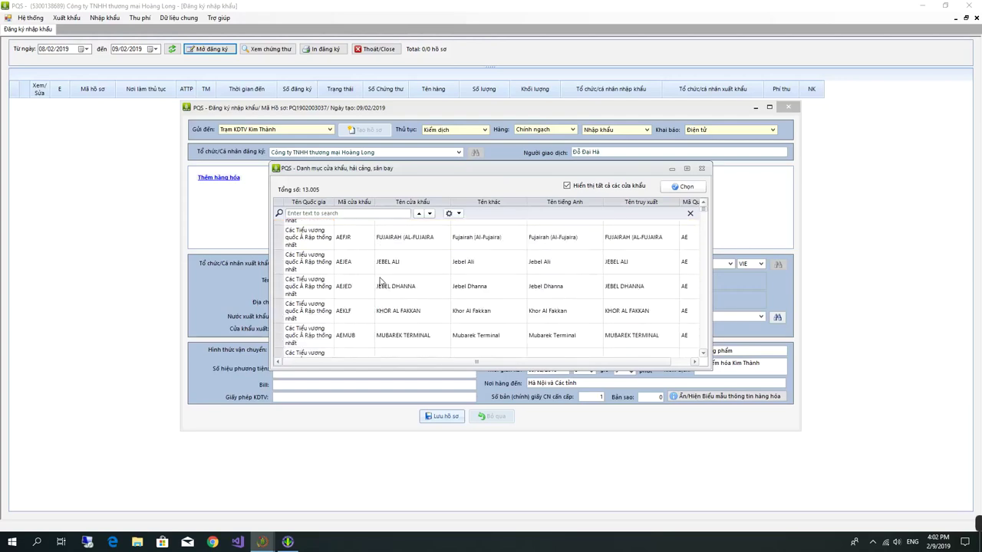
scroll(380, 281, down, 2)
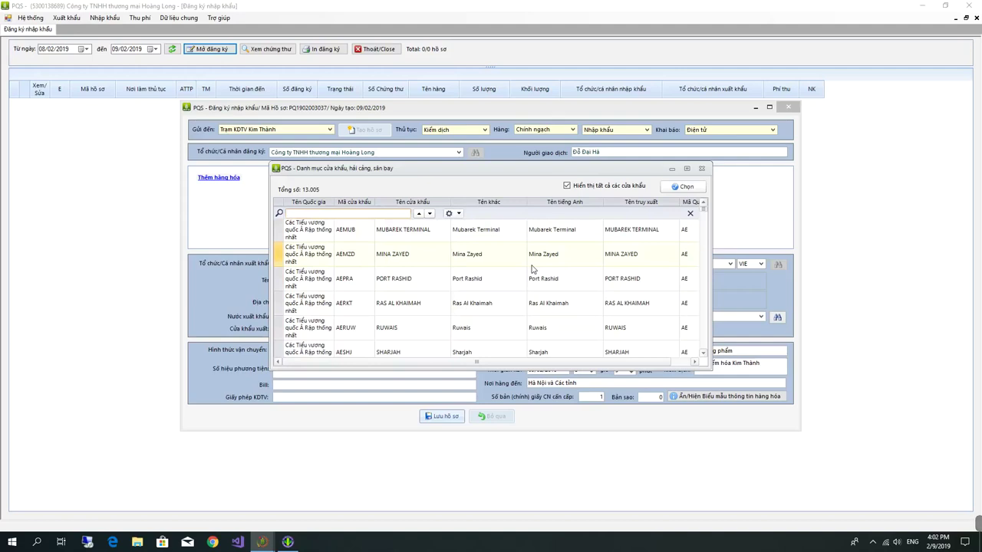
Search the border gate catalogue for "rashid" and choose PORT RASHID as the export gate
text(rahid)
key(BackSpace)
text(shid)
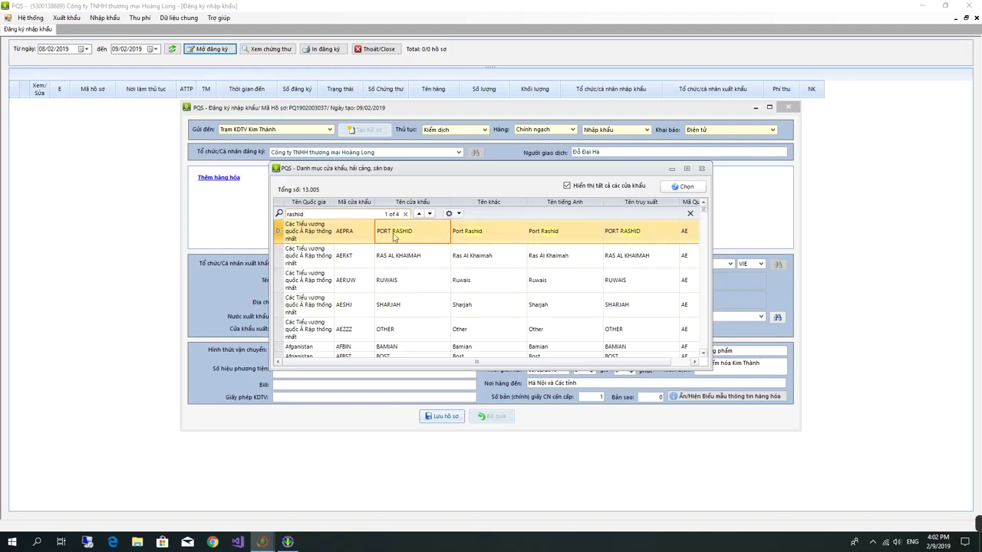
click(431, 215)
click(430, 215)
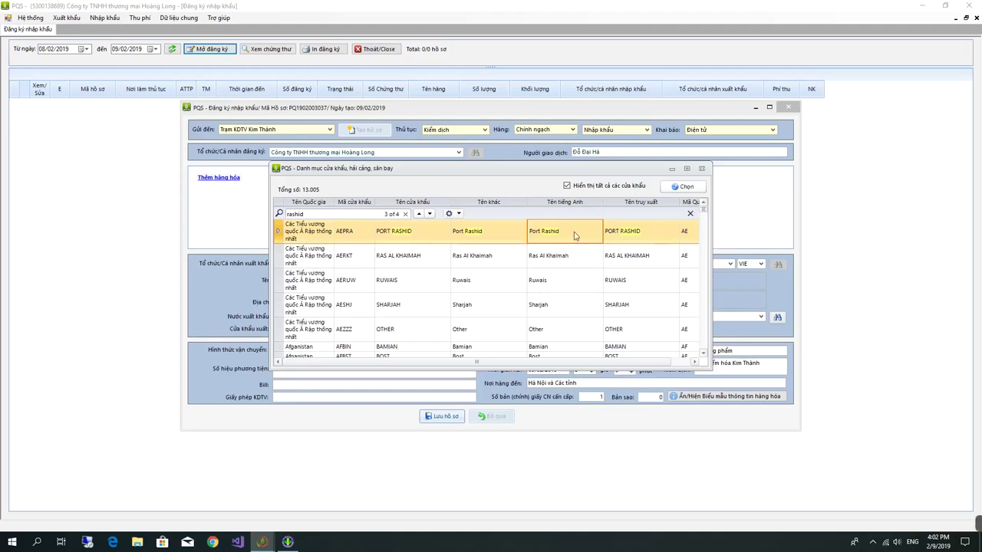
click(682, 187)
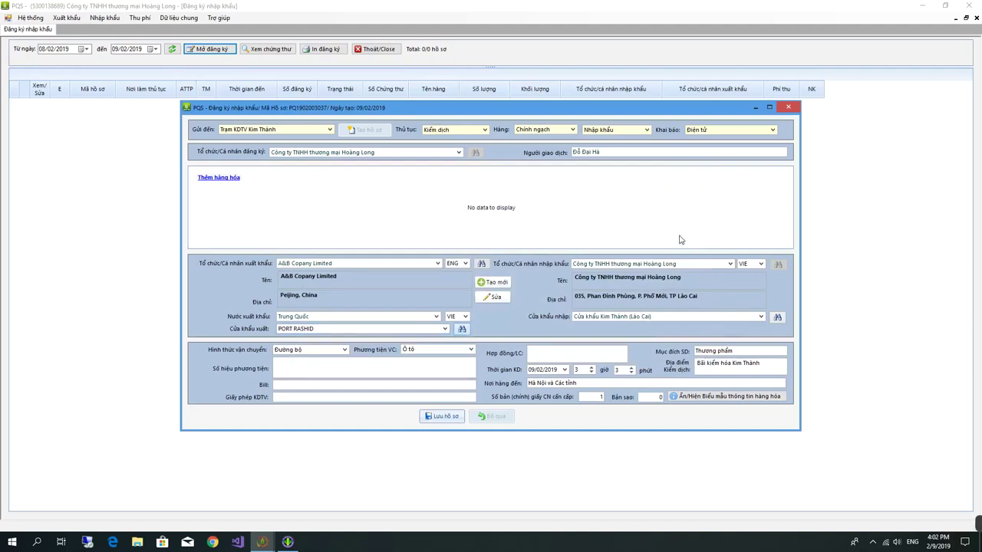
Search the Chinese border gates for "hekou" and choose Hà Khẩu as the export gate
click(462, 329)
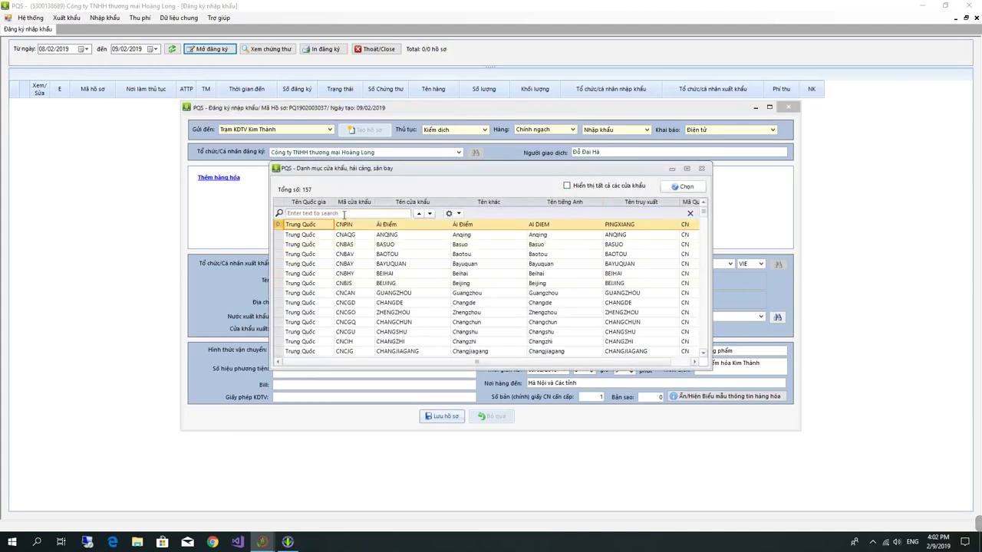
text(hekou)
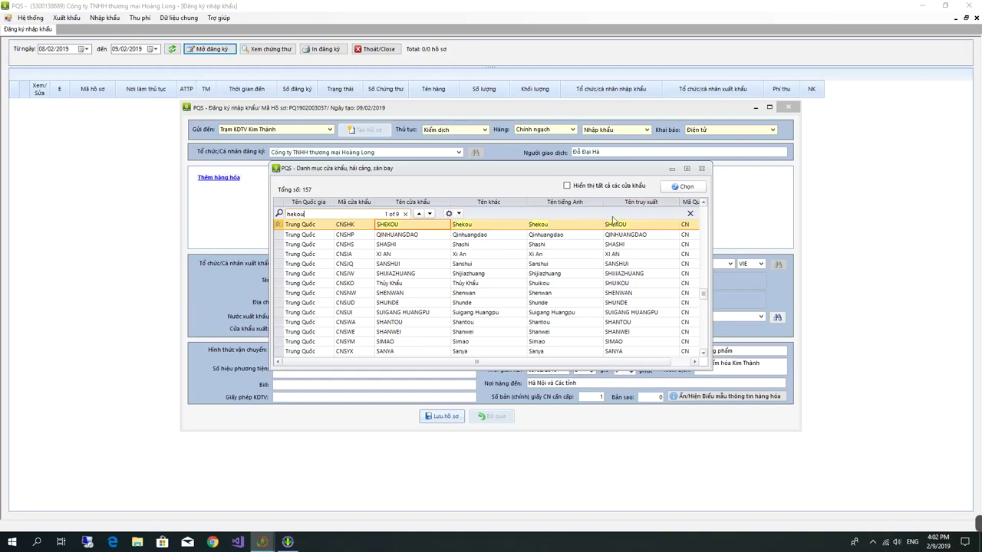
click(429, 214)
click(429, 214)
click(429, 214)
click(430, 214)
click(430, 214)
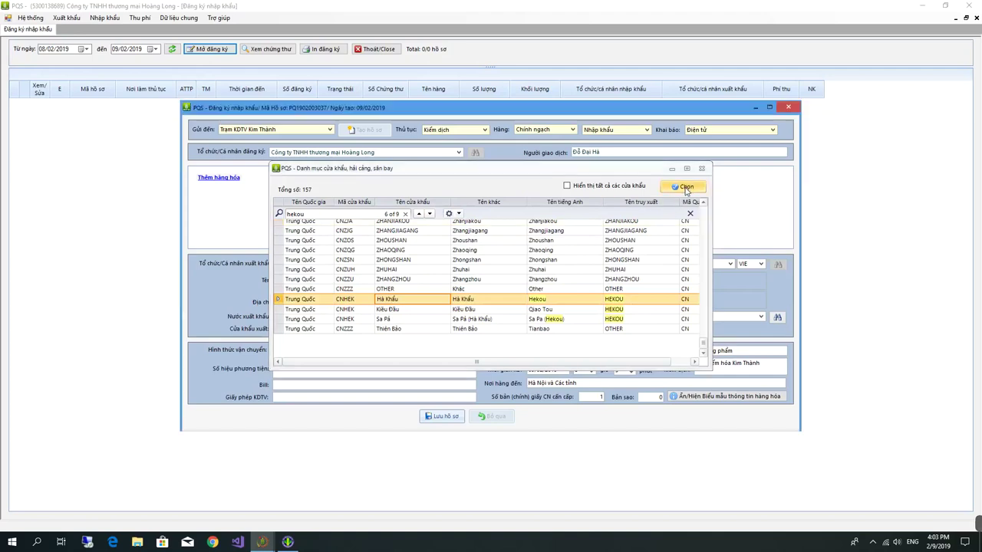
click(684, 186)
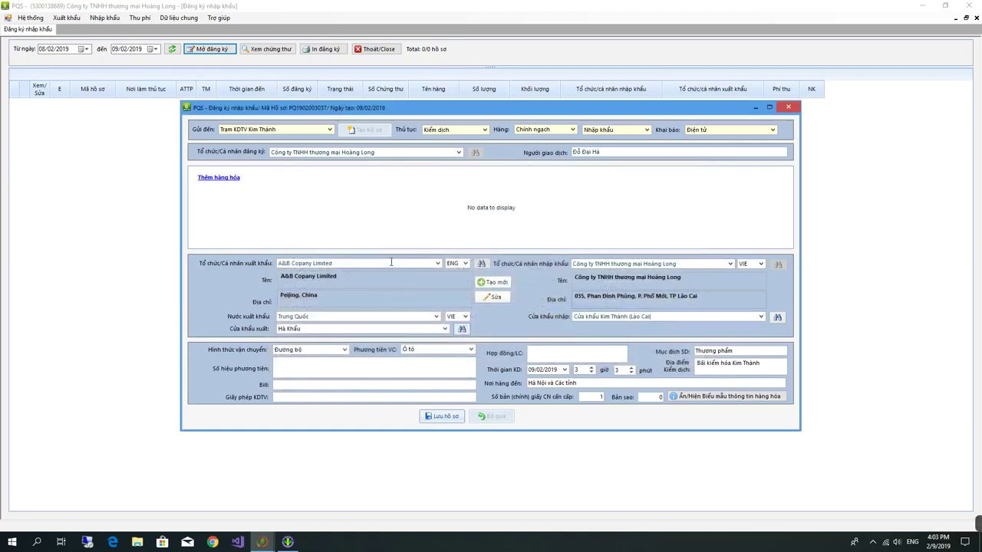
Start a new goods entry with Tỏi củ as the commodity, and view the plant quarantine goods catalogue without choosing from it
click(223, 178)
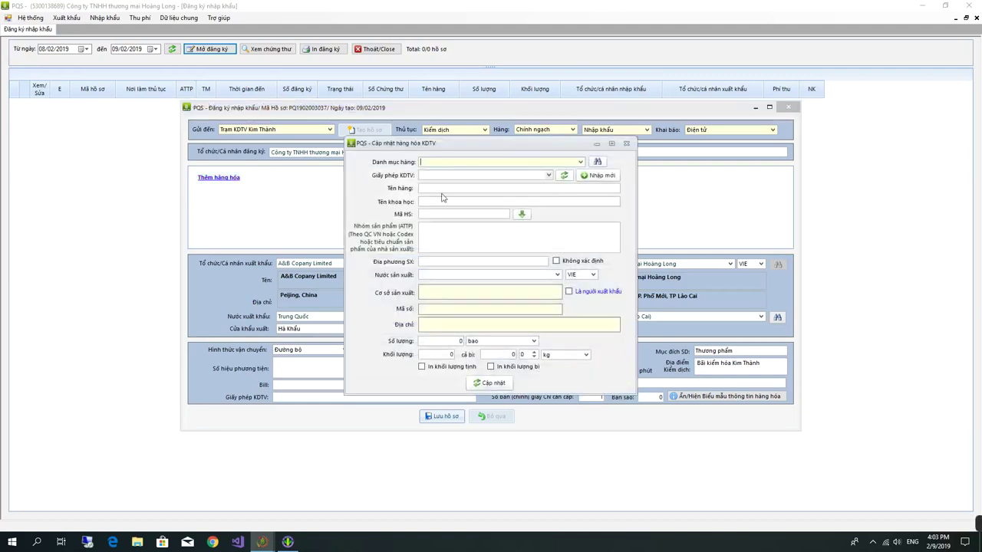
click(580, 162)
text(Tỏi củ)
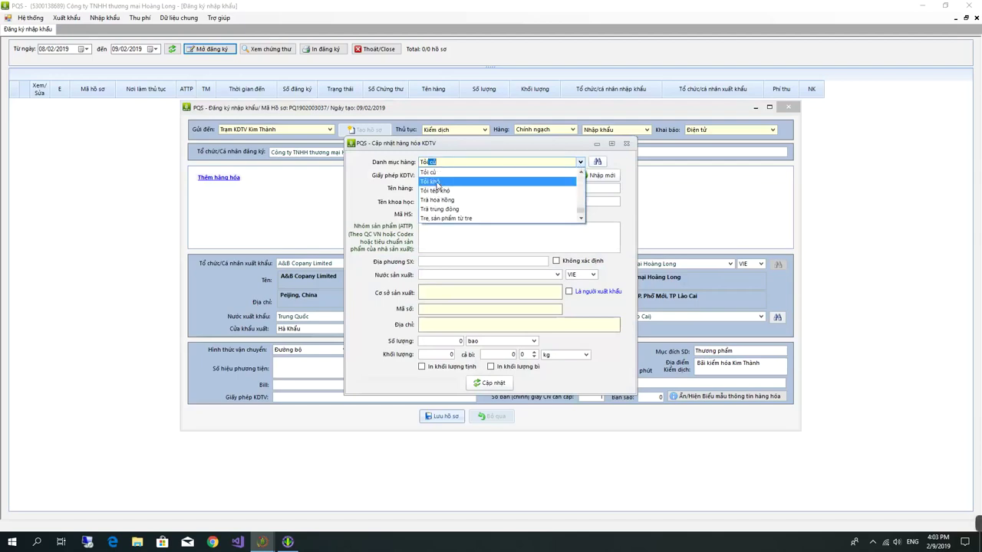
key(Return)
click(597, 162)
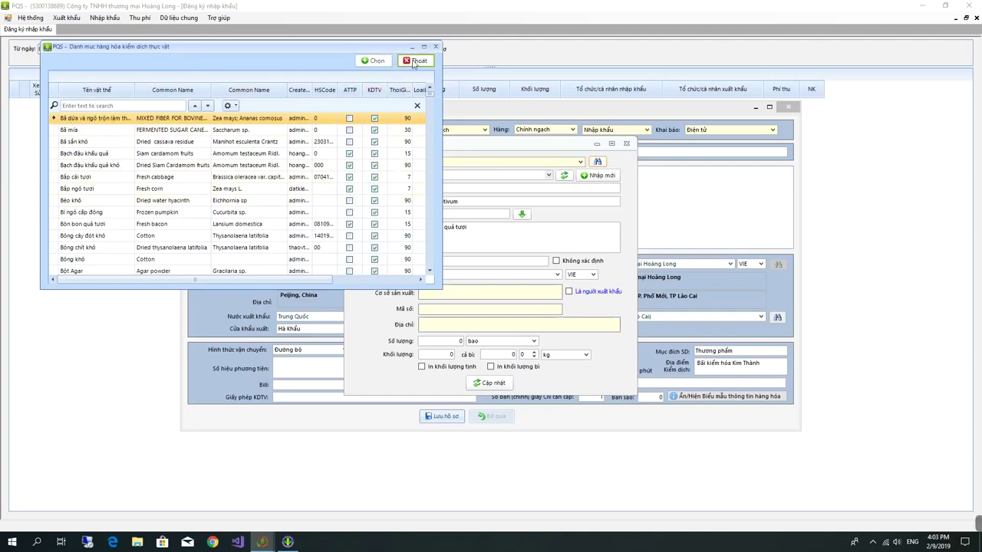
click(435, 49)
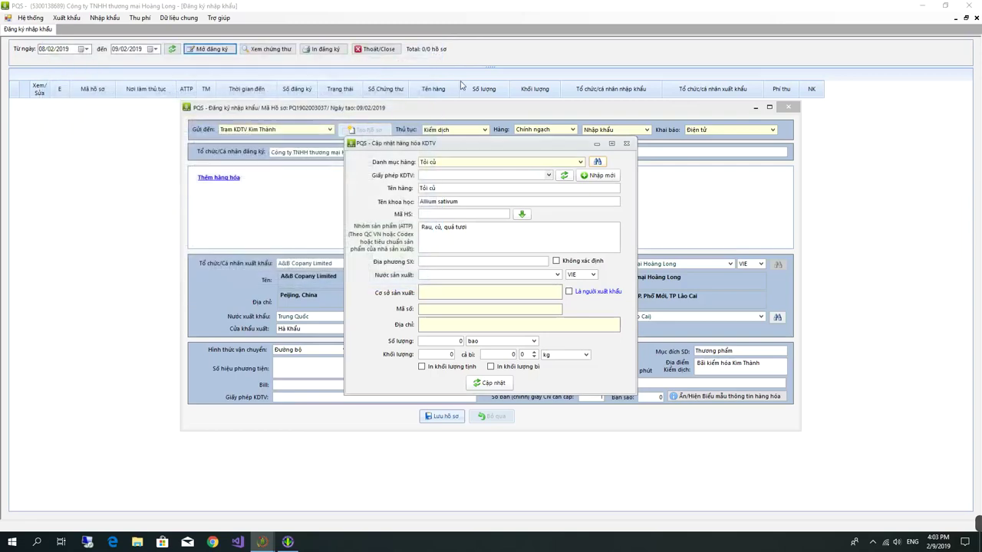
Create a new import plant quarantine permit with the issue date 09/02/2019
click(545, 175)
click(380, 197)
click(603, 176)
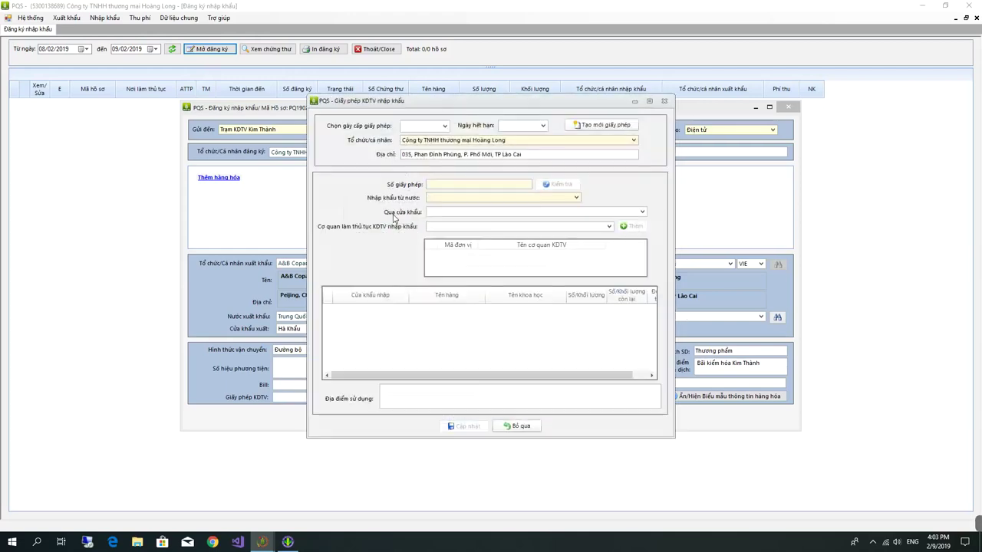
click(445, 125)
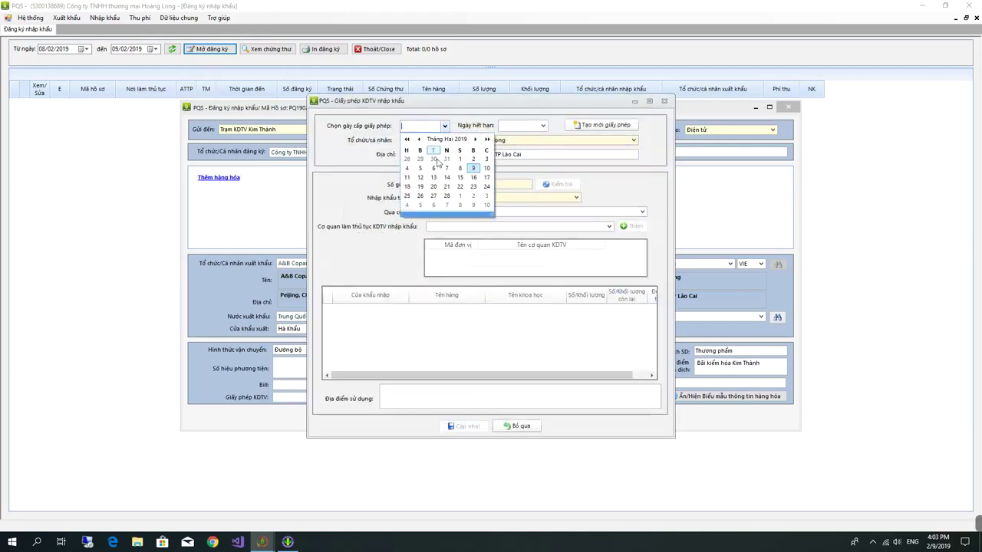
click(473, 169)
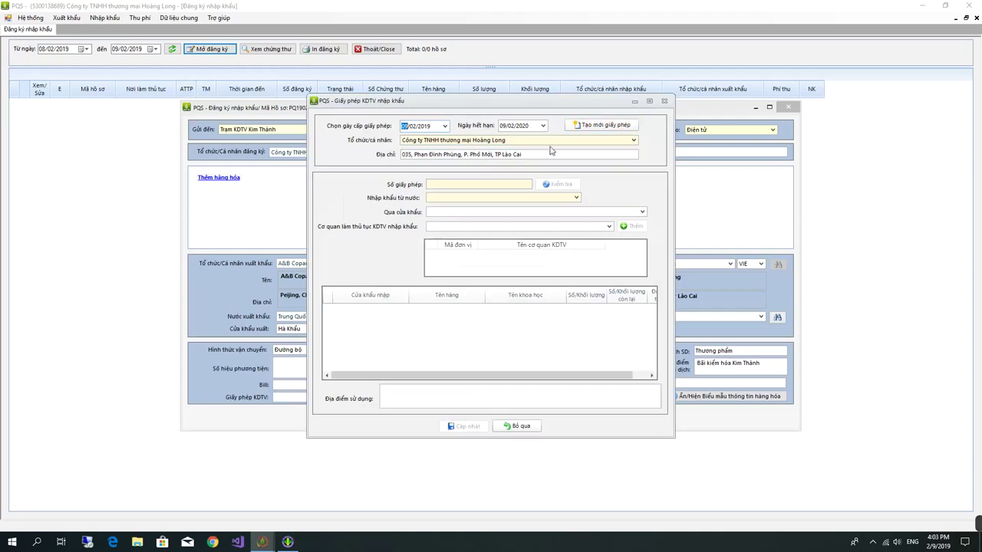
click(606, 126)
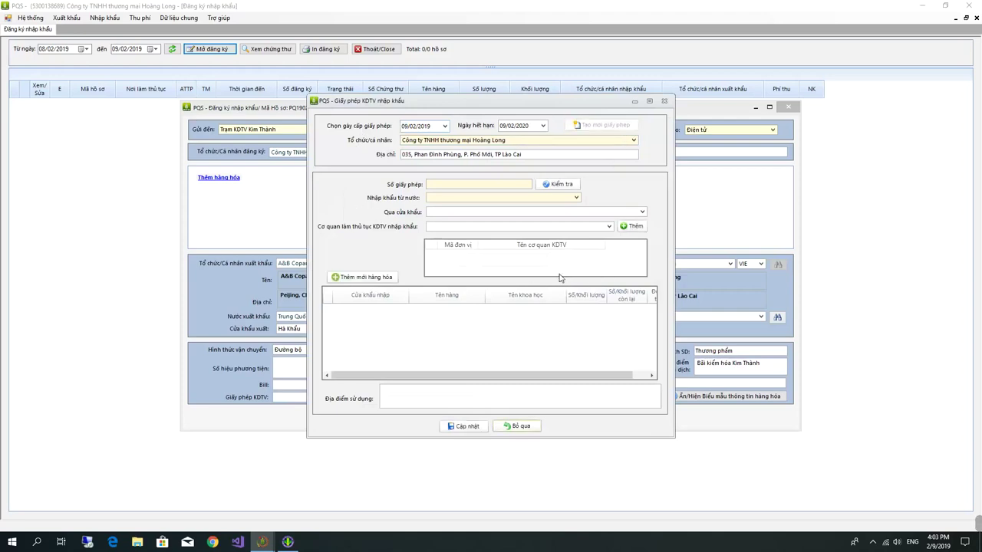
Check whether permit number 227 is available, and enter and check permit number 469 in its place
click(507, 184)
text(227)
click(556, 185)
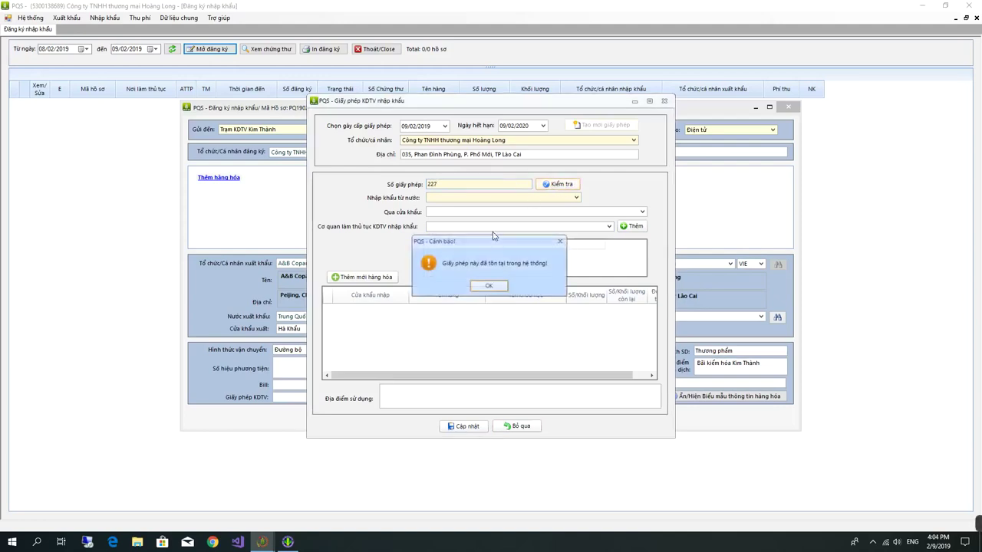
click(489, 287)
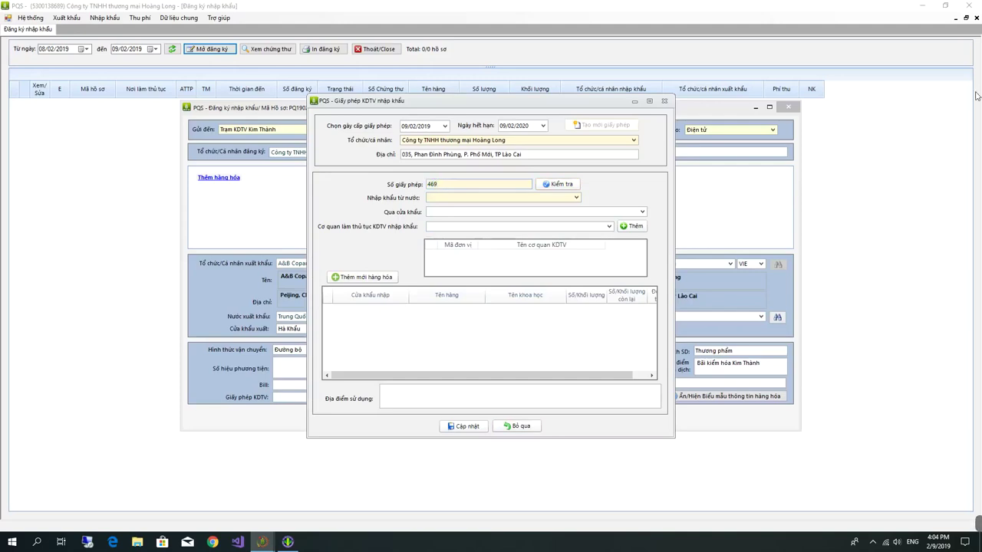
click(575, 185)
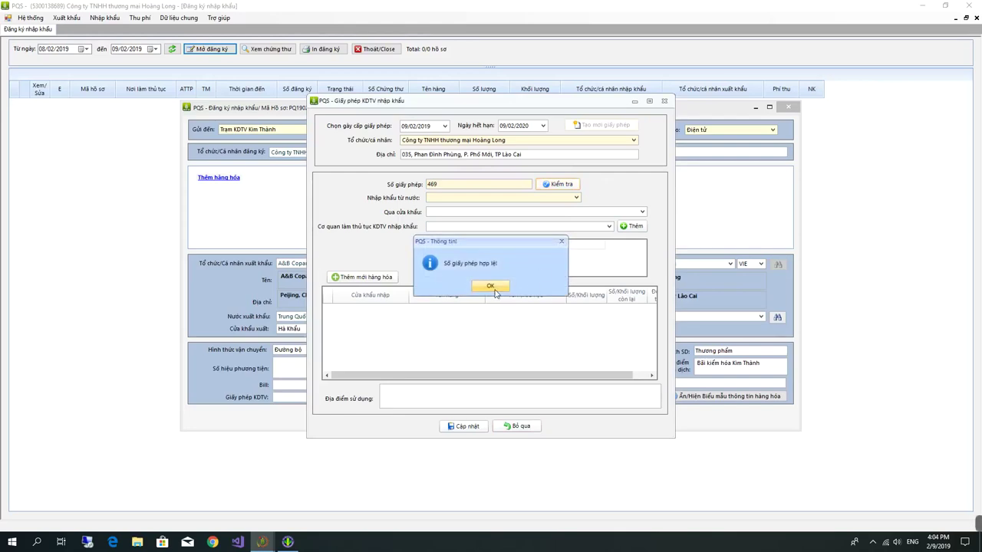
click(494, 289)
Set the permit's country of import to Trung Quốc and its border gate to Cửa khẩu Kim Thành (Lào Cai)
click(577, 199)
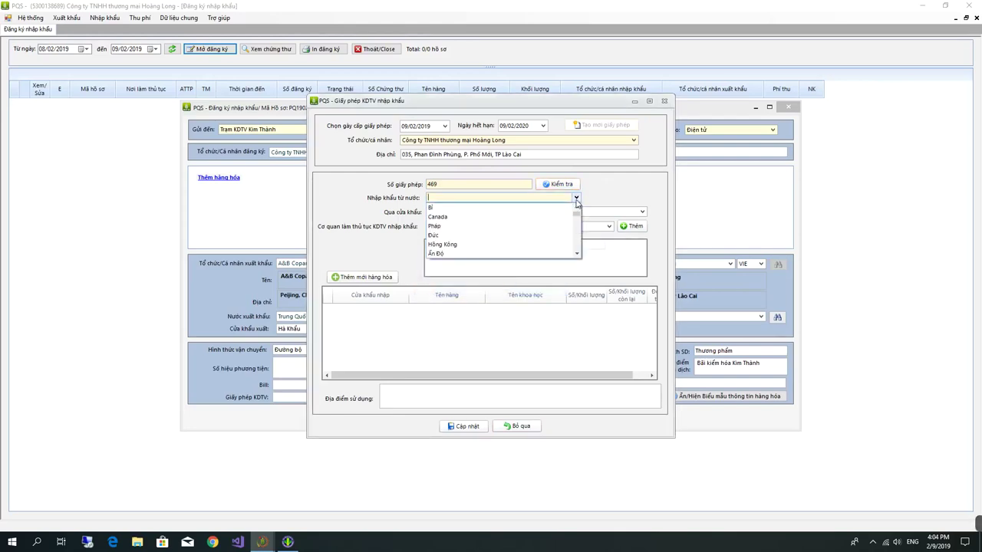
text(Trung Quốc)
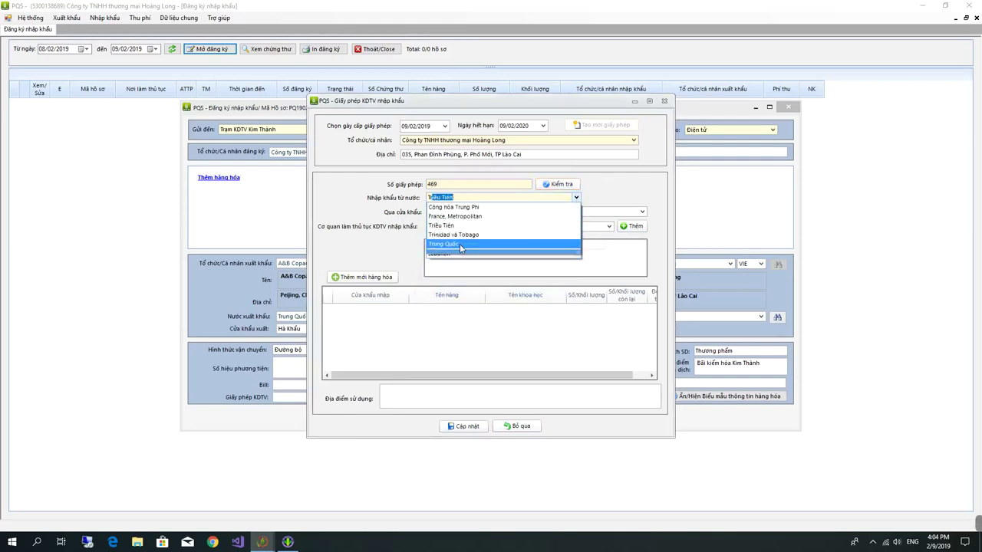
click(461, 245)
click(642, 212)
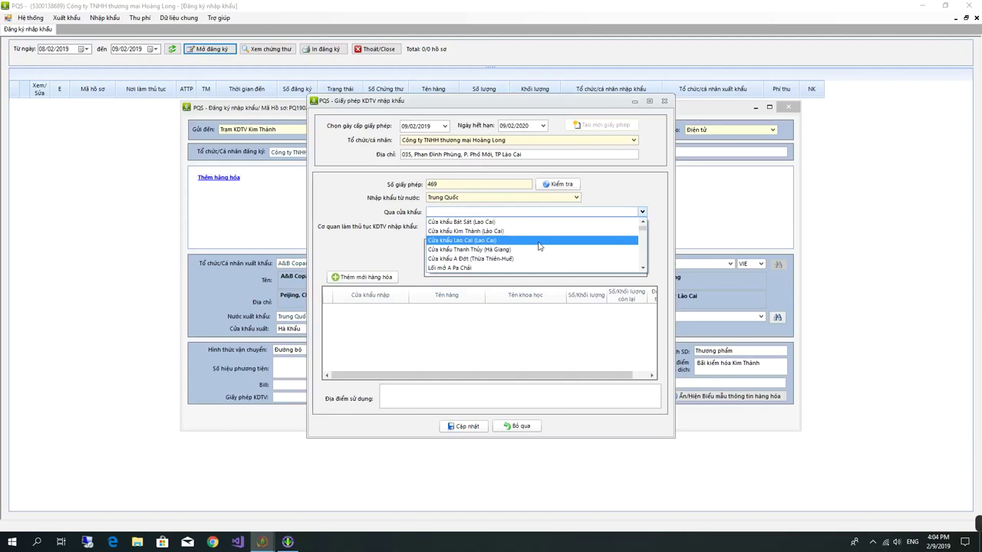
click(432, 212)
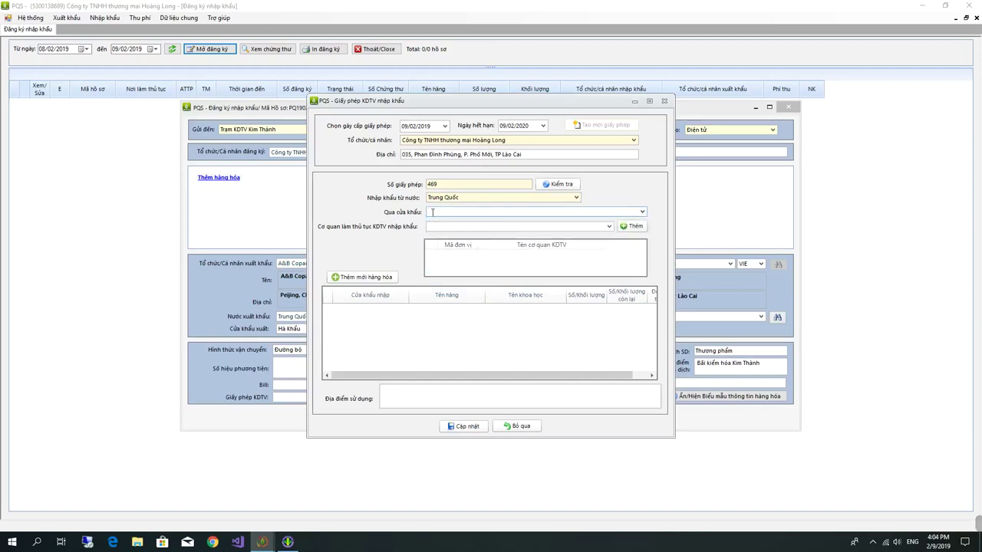
text(kim)
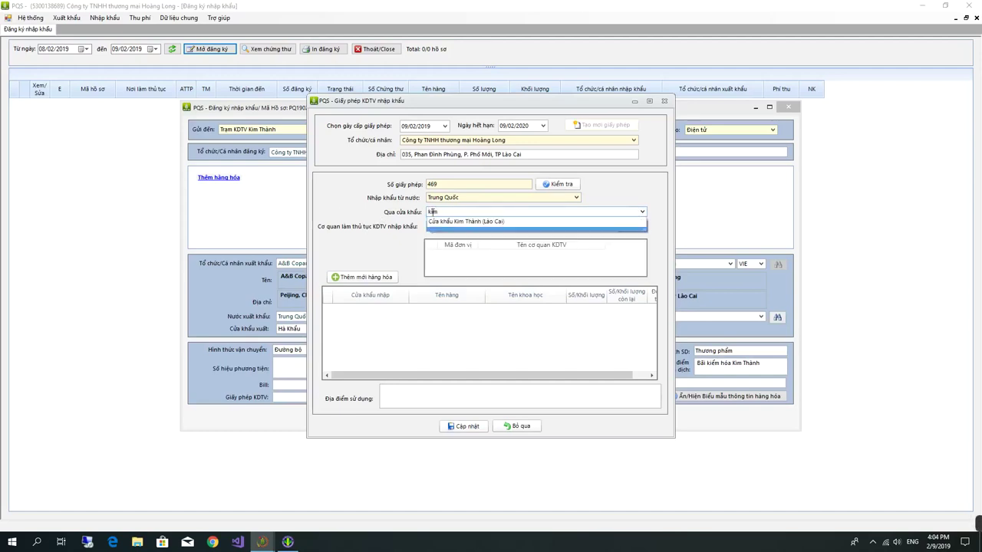
click(458, 221)
Choose Trạm KDTV Kim Thành as the permit's quarantine agency and enter "Trong địa bàn các tỉnh thuộc Việt Nam" as the place of use
click(457, 226)
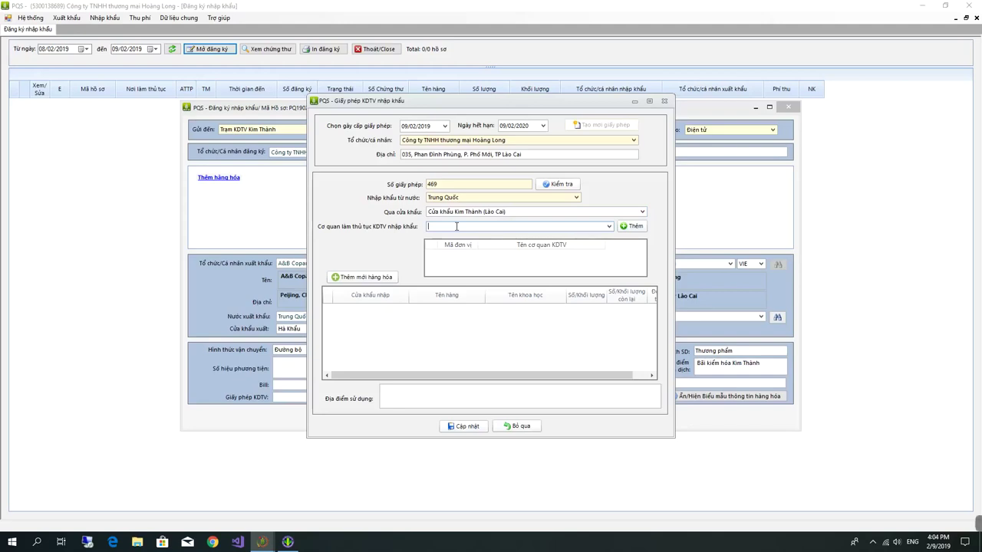
text(Ch)
key(BackSpace)
key(BackSpace)
key(BackSpace)
text(kim)
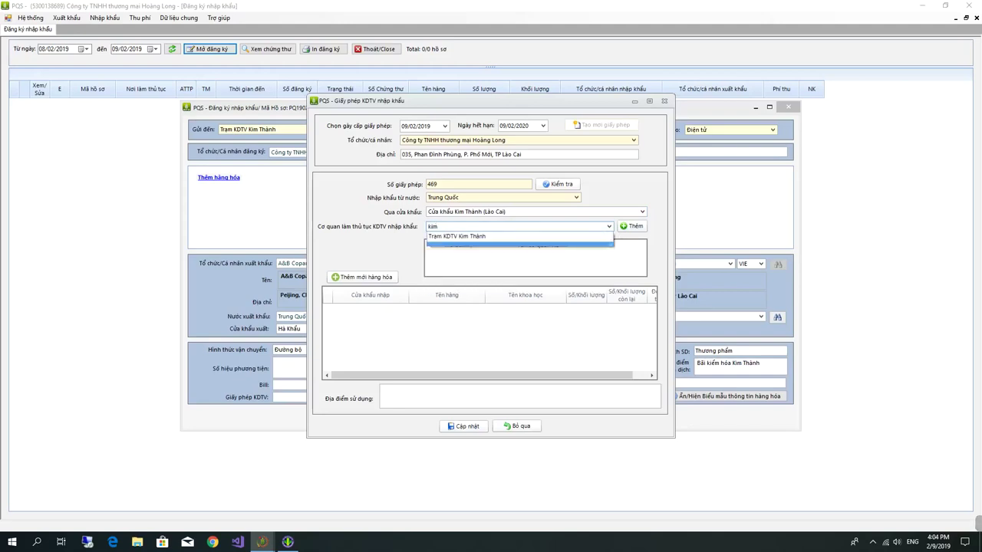
click(473, 238)
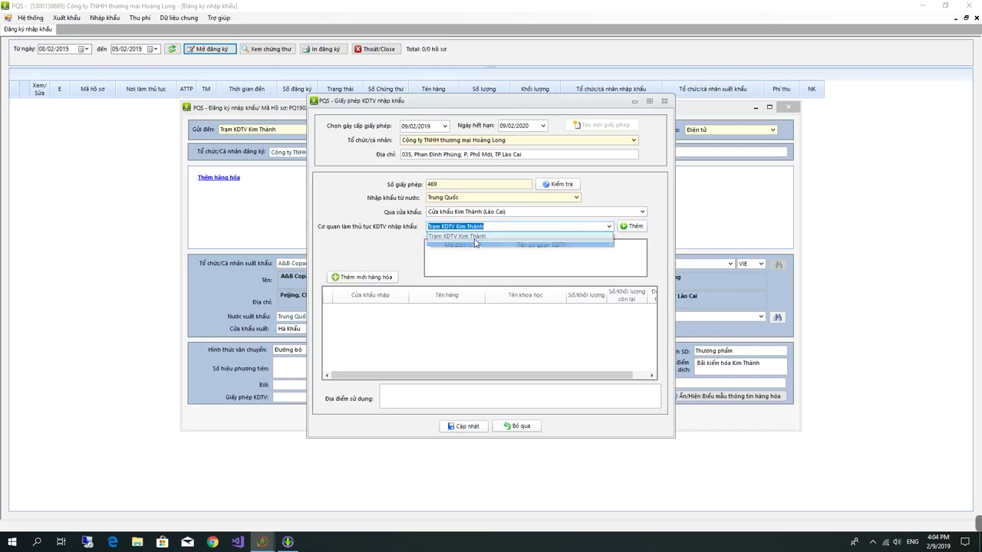
click(380, 279)
click(405, 392)
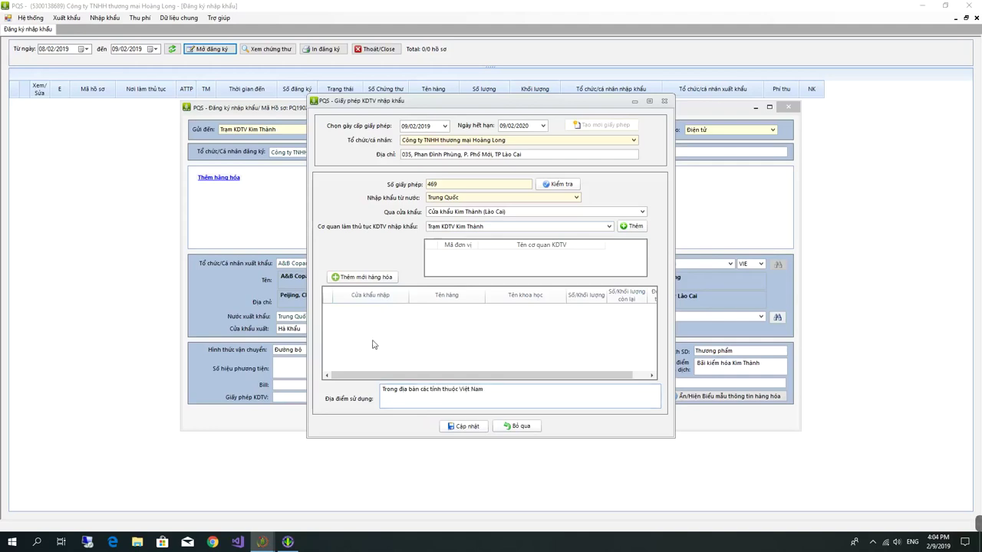
Add Táo quả tươi with a quantity of 10,000 tấn to the permit's goods and save the permit
click(359, 277)
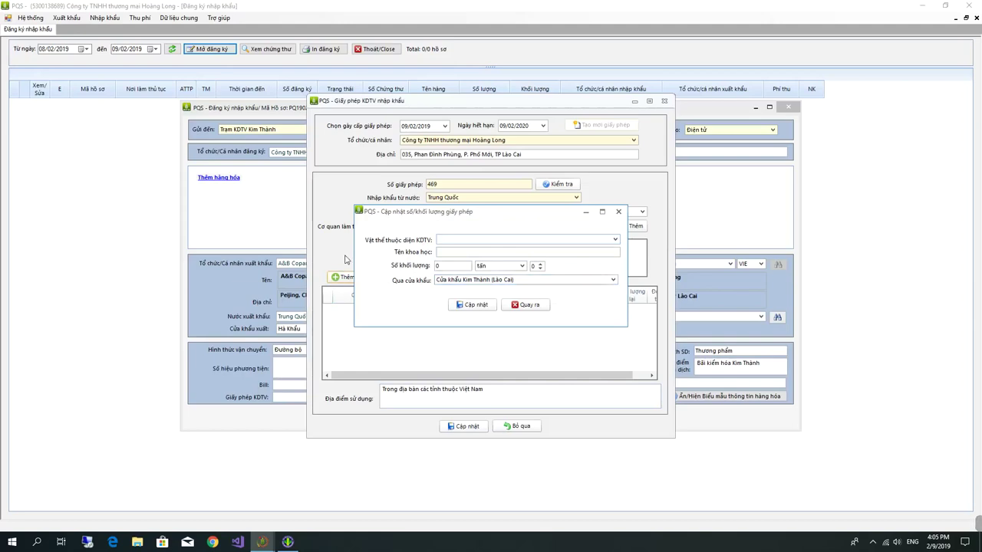
click(614, 240)
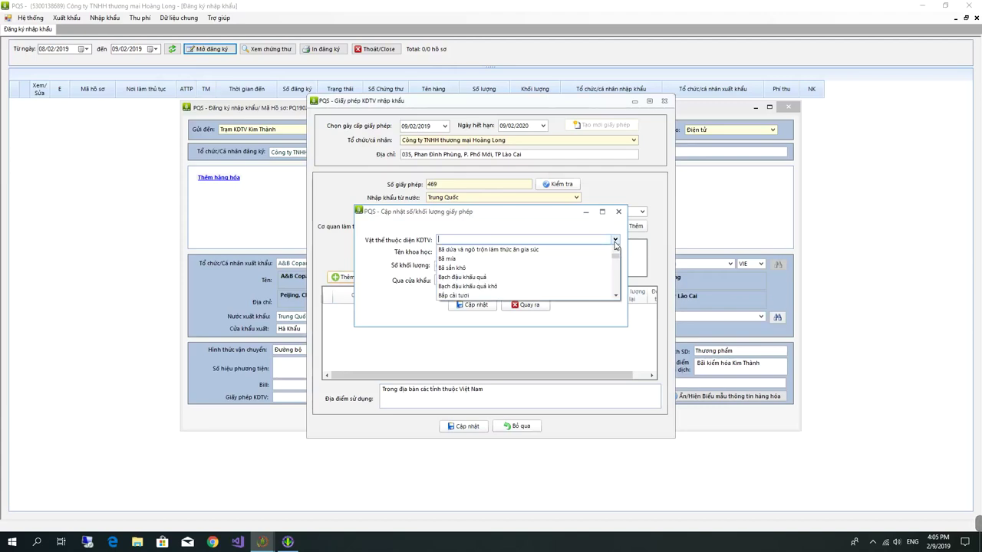
text(Tạo quả tươi)
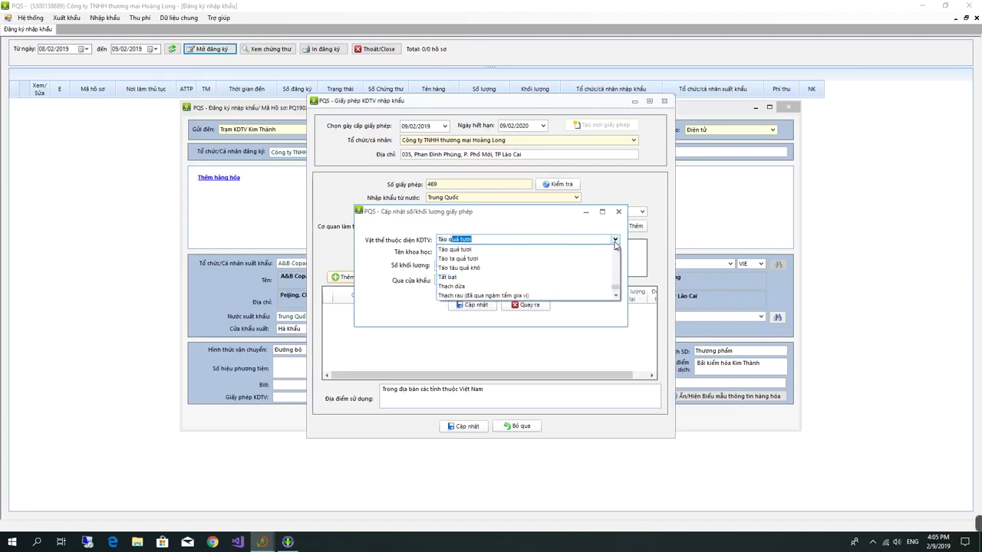
key(Return)
key(Tab)
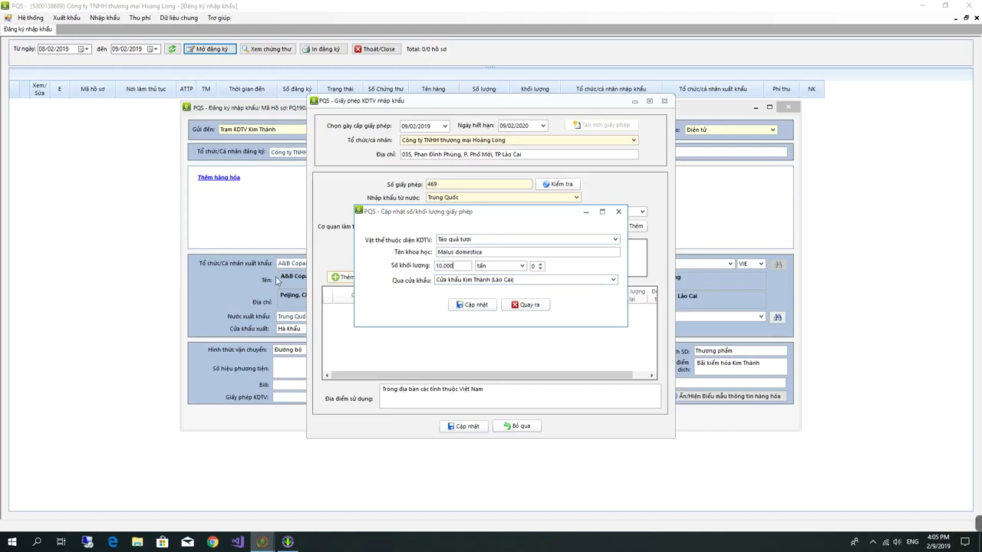
click(487, 310)
click(509, 310)
click(515, 306)
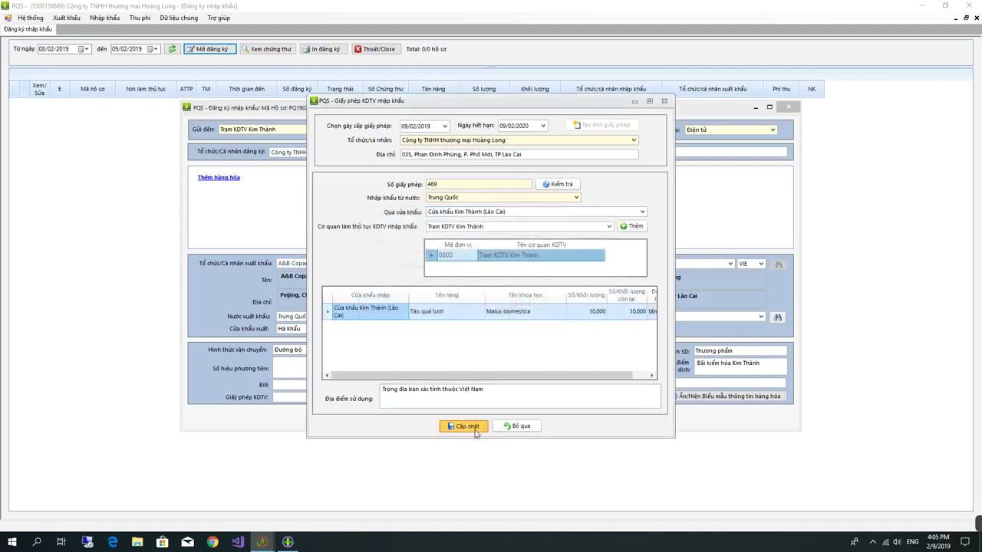
click(476, 428)
click(477, 287)
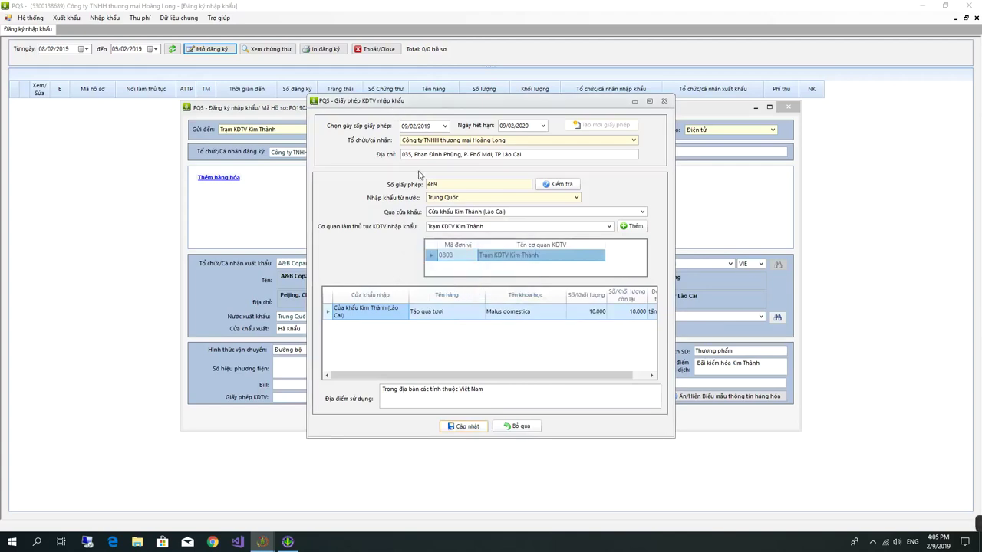
Change the goods entry's commodity to Táo quả tươi and assign permit 469/BVTV-KD to it
click(581, 164)
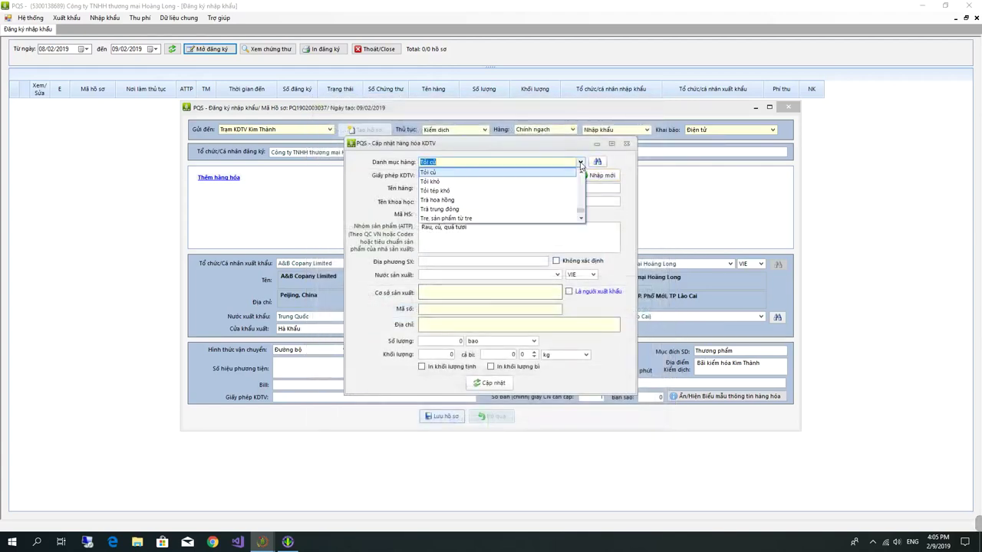
text(Táo quả tươi)
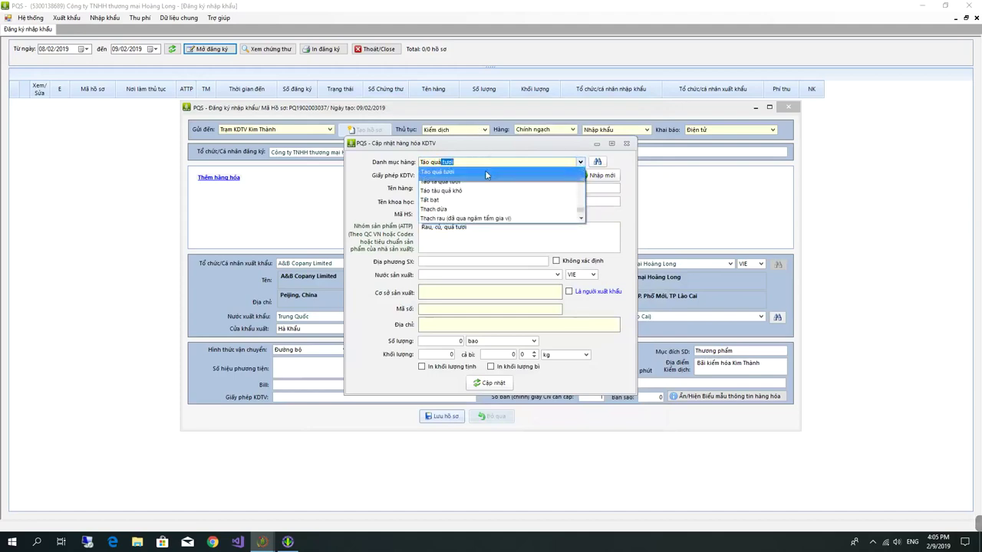
click(439, 173)
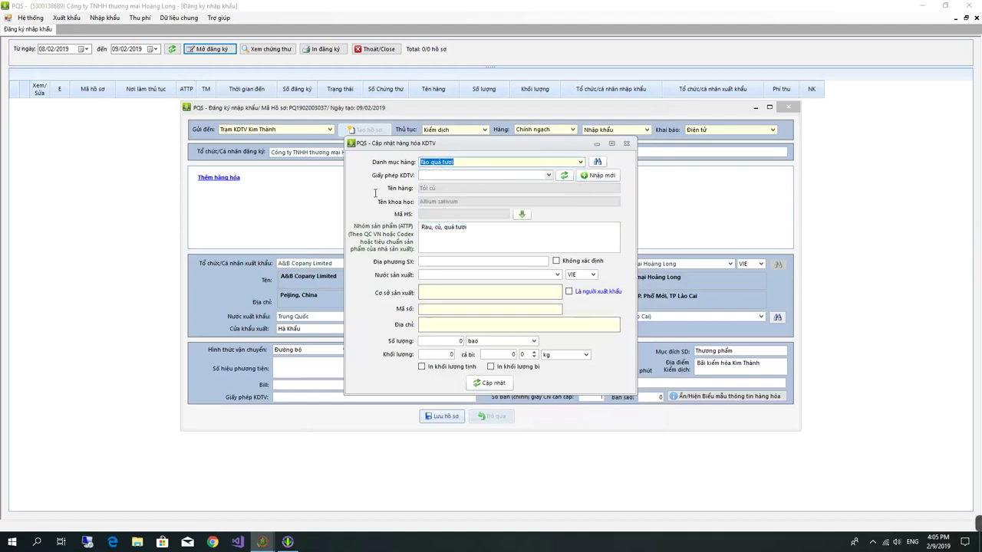
click(511, 174)
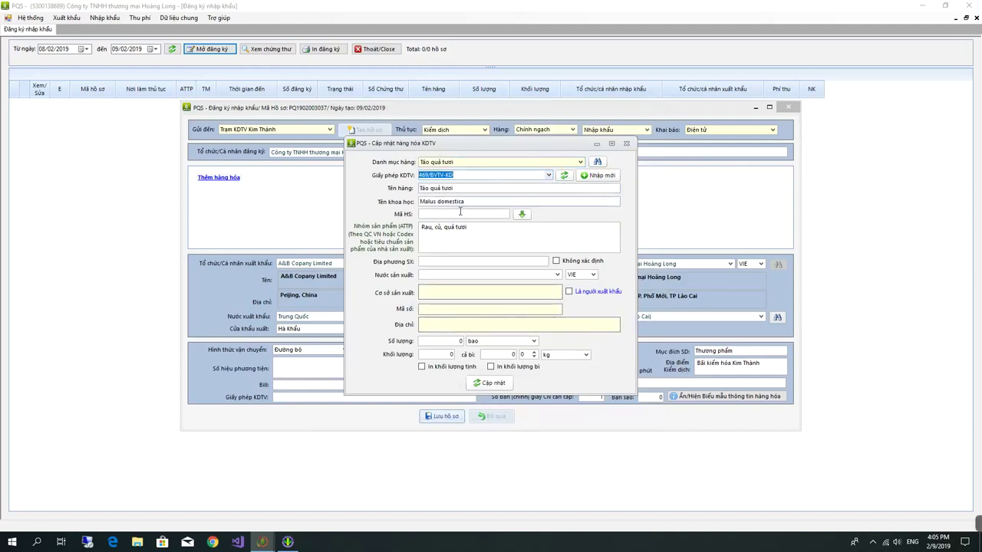
Enter HS code 08081000 for the Táo quả tươi entry and set its production locality to Vân Nam
click(521, 215)
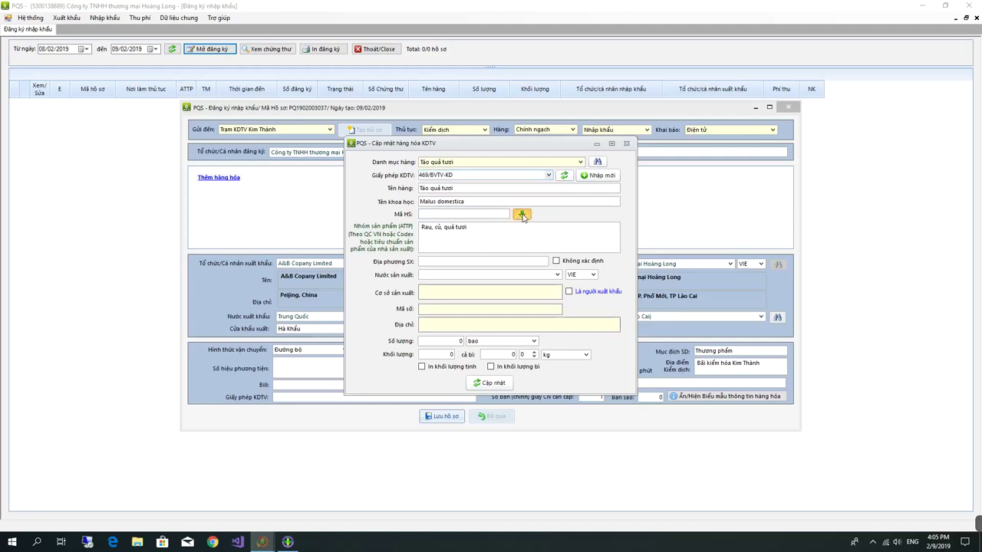
double_click(483, 215)
click(554, 264)
click(501, 261)
text(Va)
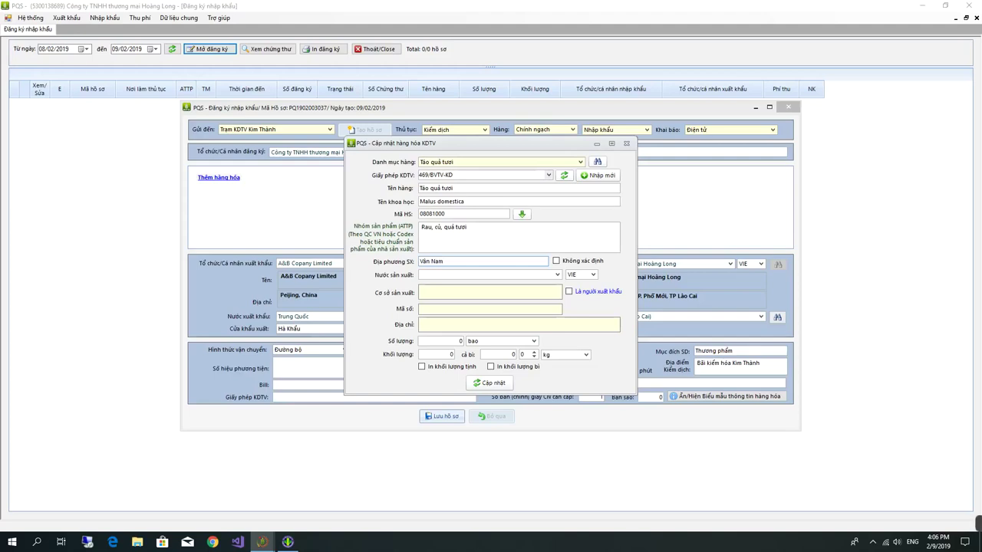
Set the goods' country of production to Trung Quốc and mark the exporter as the production facility
click(453, 275)
text(Trung Quốc)
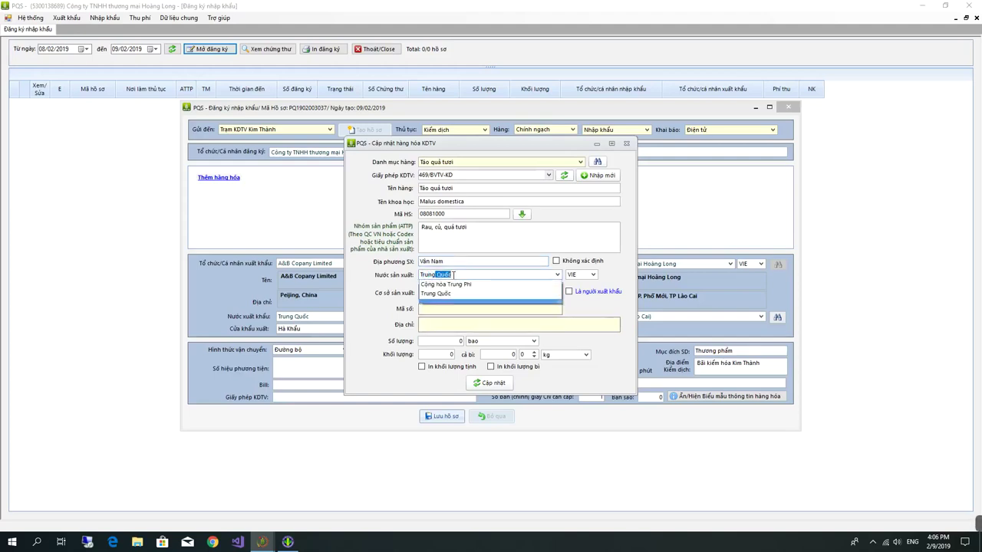
click(454, 293)
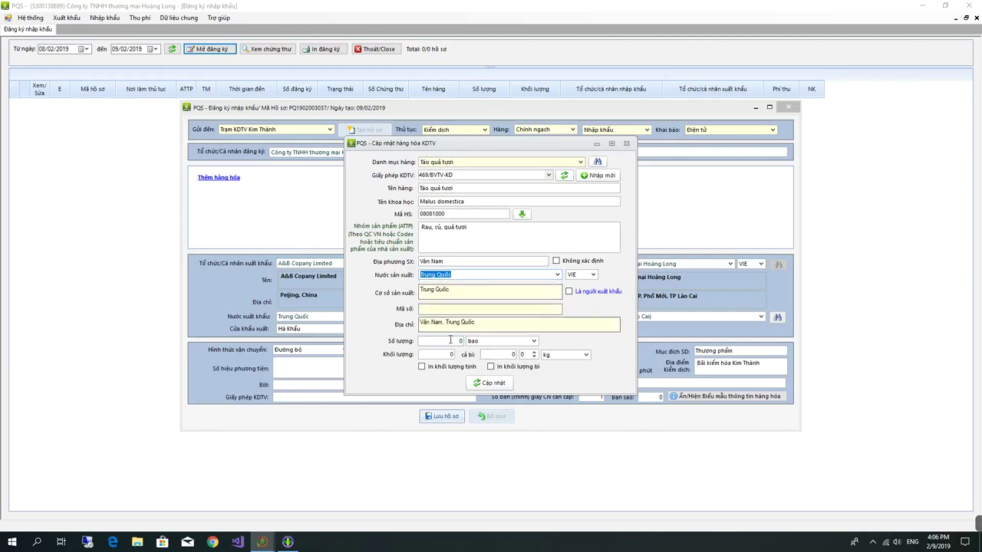
click(568, 292)
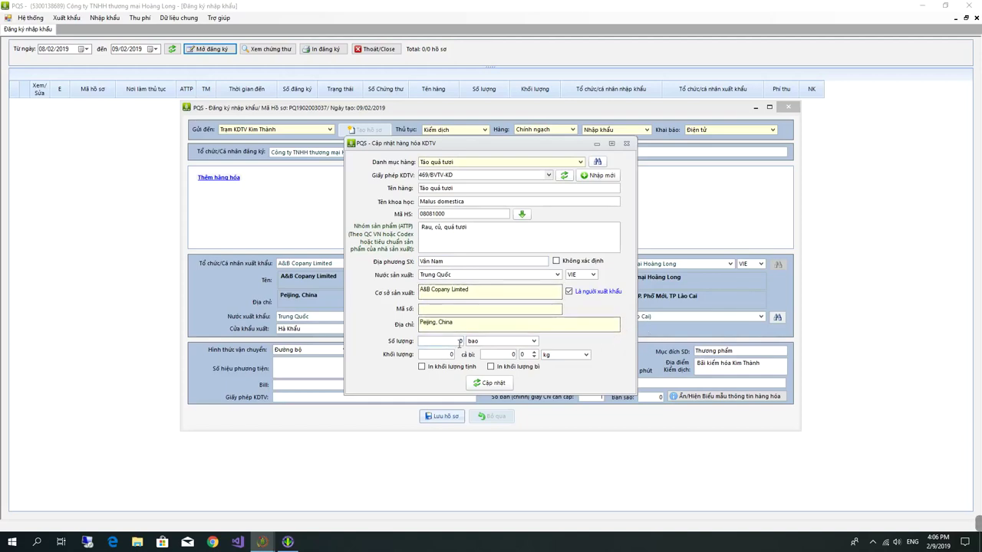
Set the goods quantity to 1.000 with hộp carton as the packaging unit
click(534, 342)
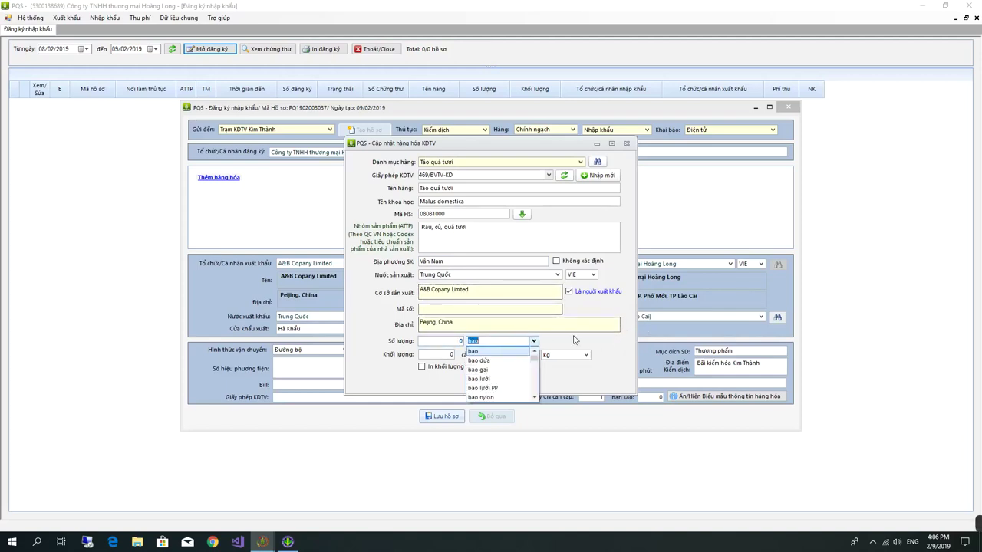
click(504, 340)
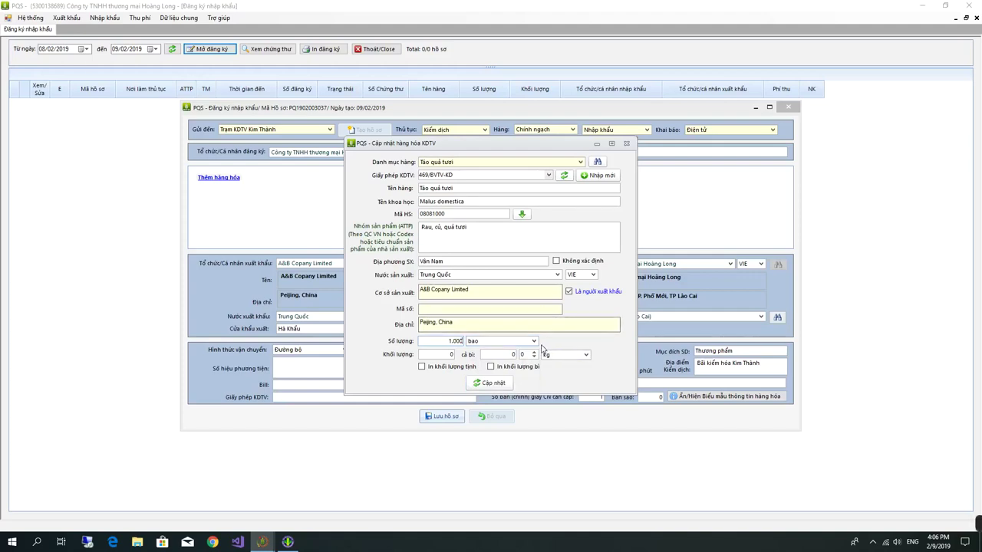
click(534, 341)
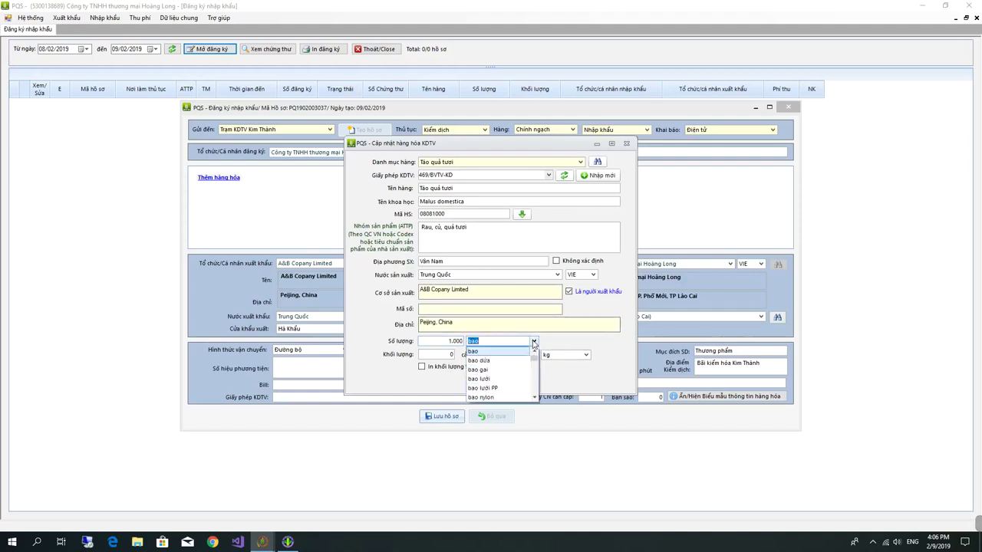
text(car)
key(BackSpace)
key(BackSpace)
text(h)
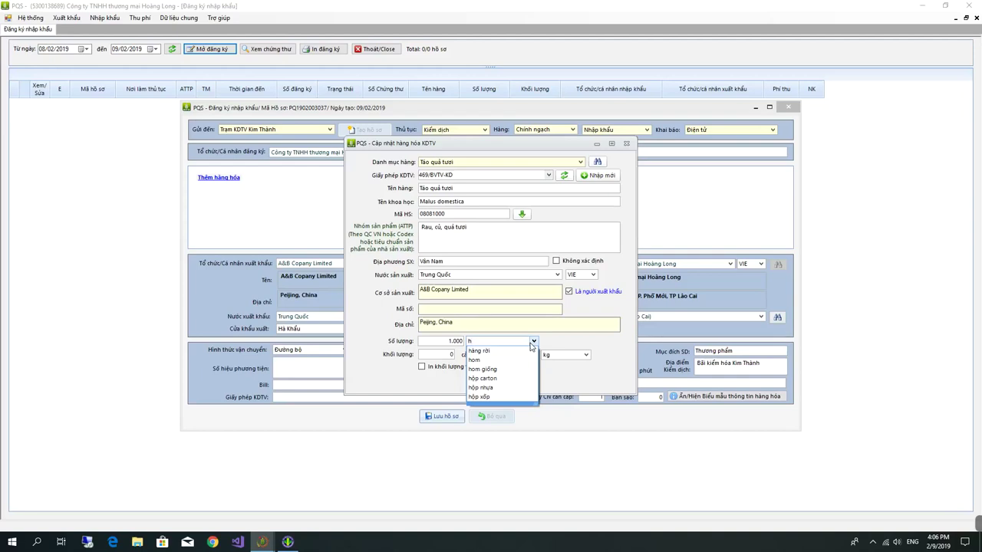
click(506, 379)
Set the net weight to 10.000 kg and gross weight to 10.500 kg, keep only net weight printed, and update the goods entry
click(447, 355)
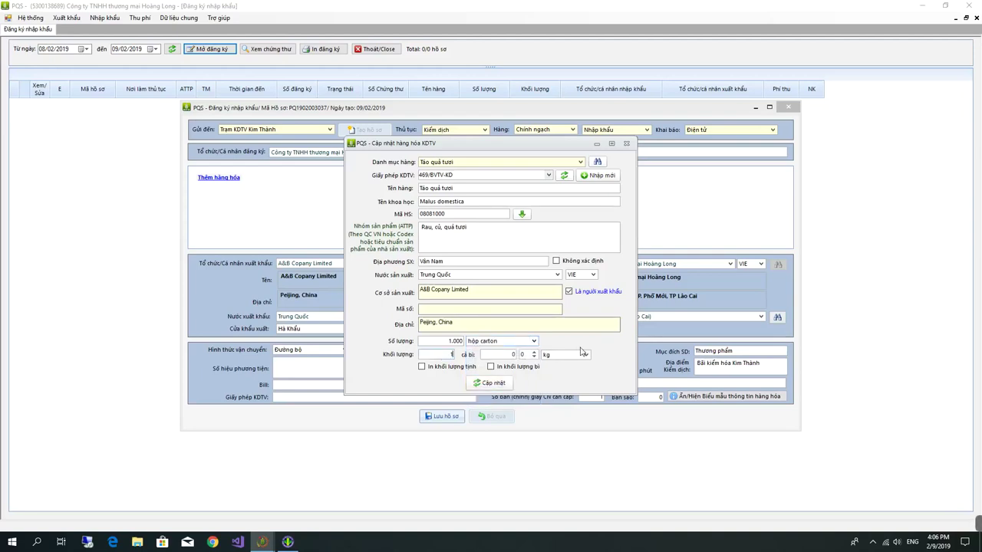
click(508, 354)
key(shift+Tab)
text(1)
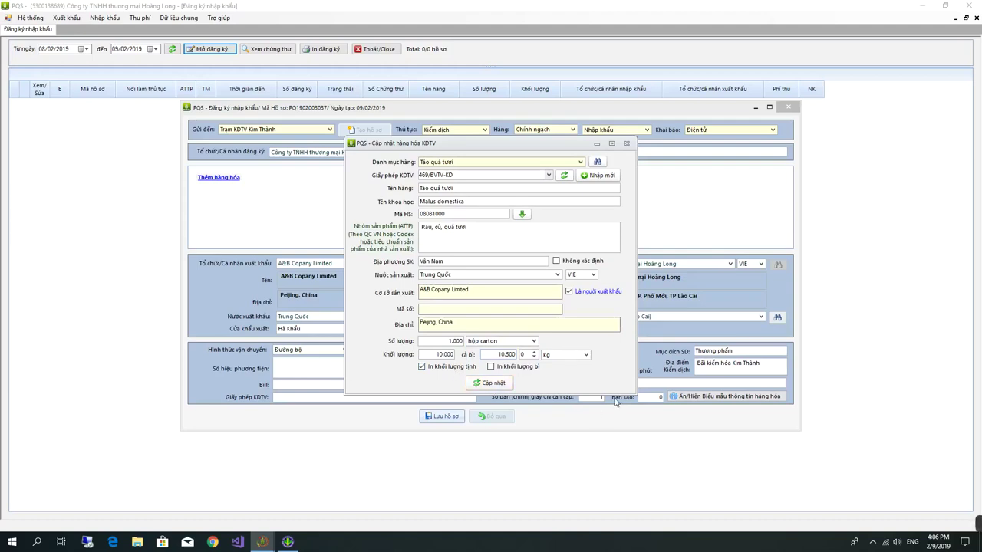
click(445, 373)
click(491, 368)
click(500, 369)
click(452, 369)
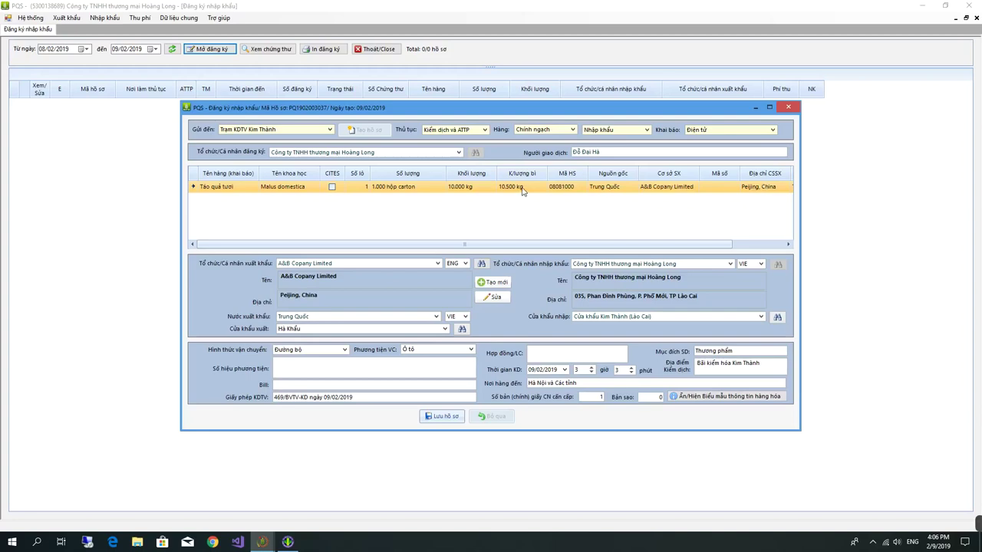
Look at the blank form for adding goods and the edit form of the Táo quả tươi entry, closing each one
click(429, 189)
right_click(429, 190)
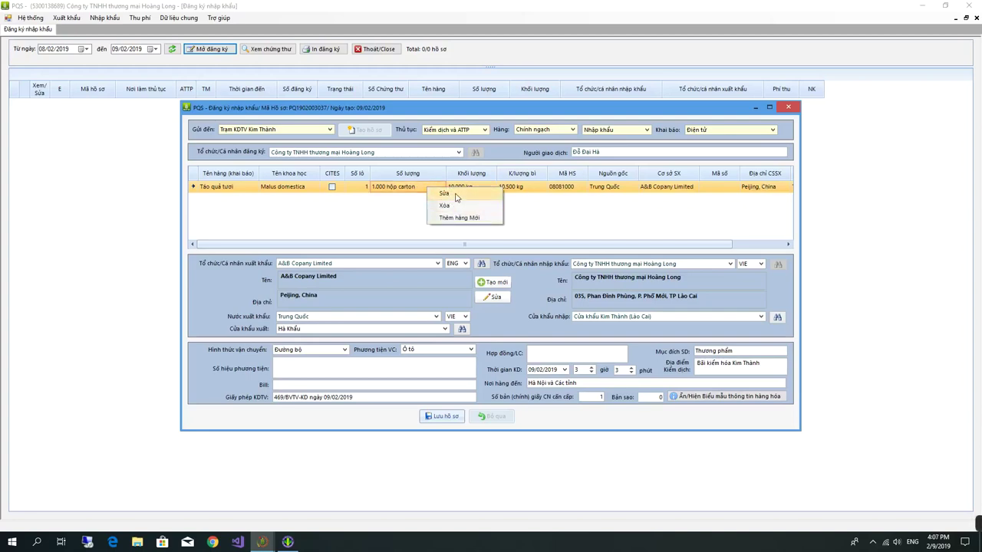
click(455, 218)
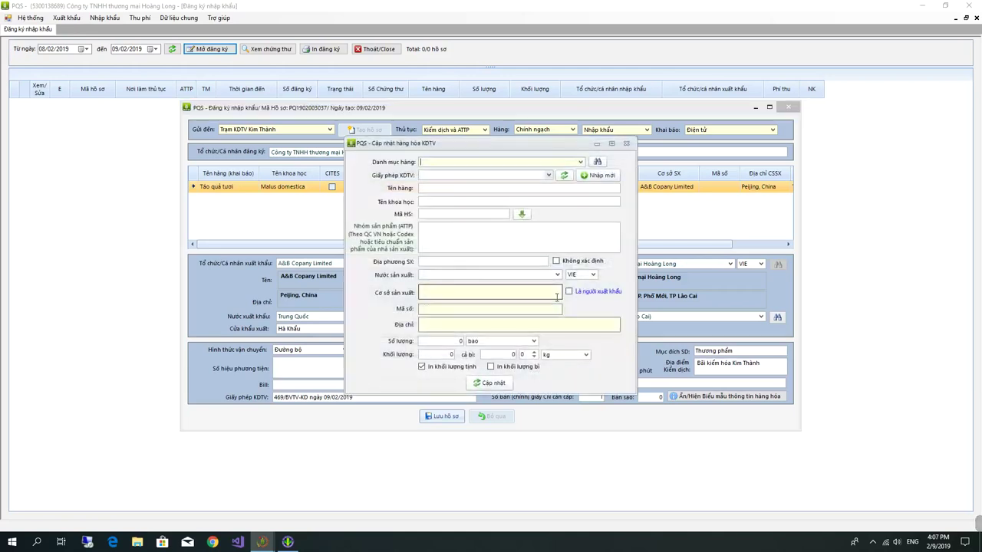
click(626, 144)
right_click(497, 188)
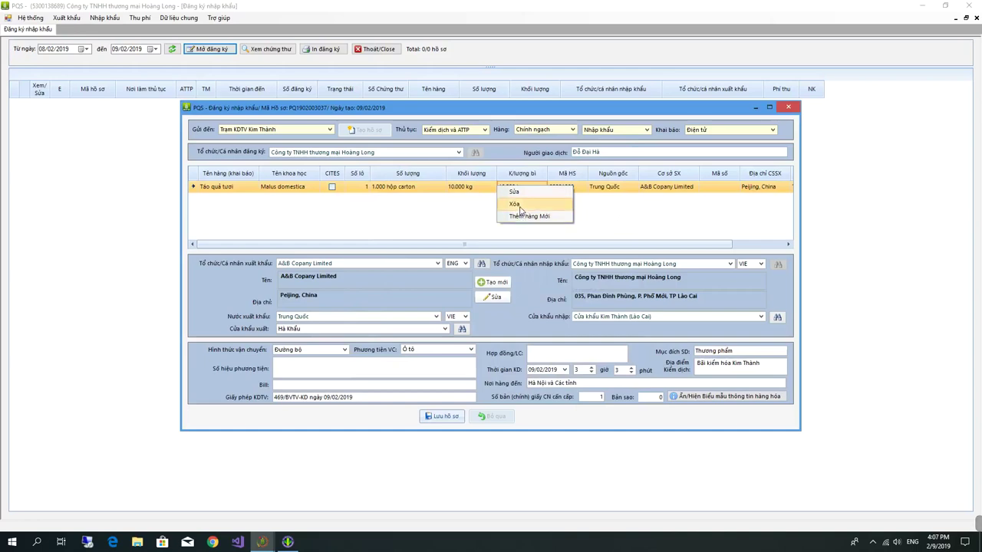
click(514, 191)
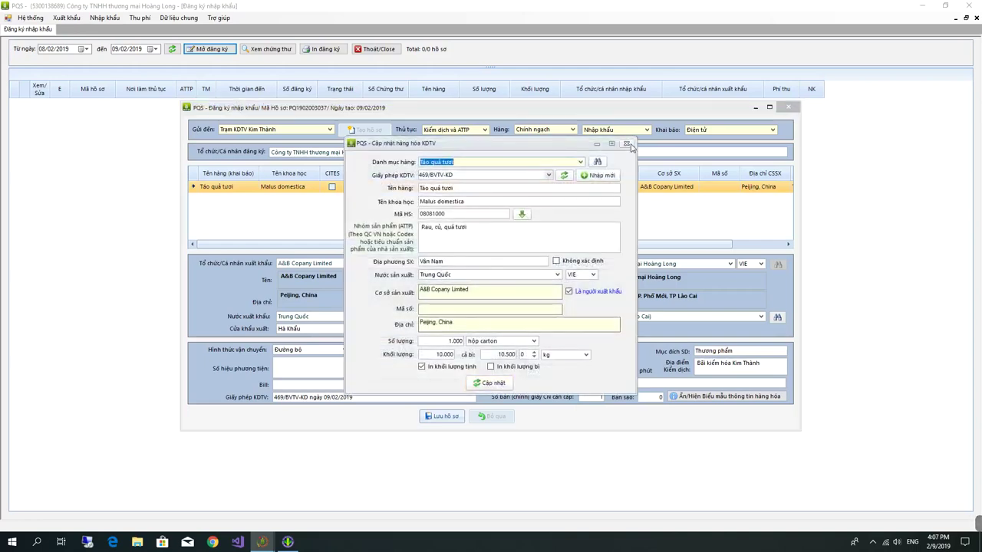
click(631, 144)
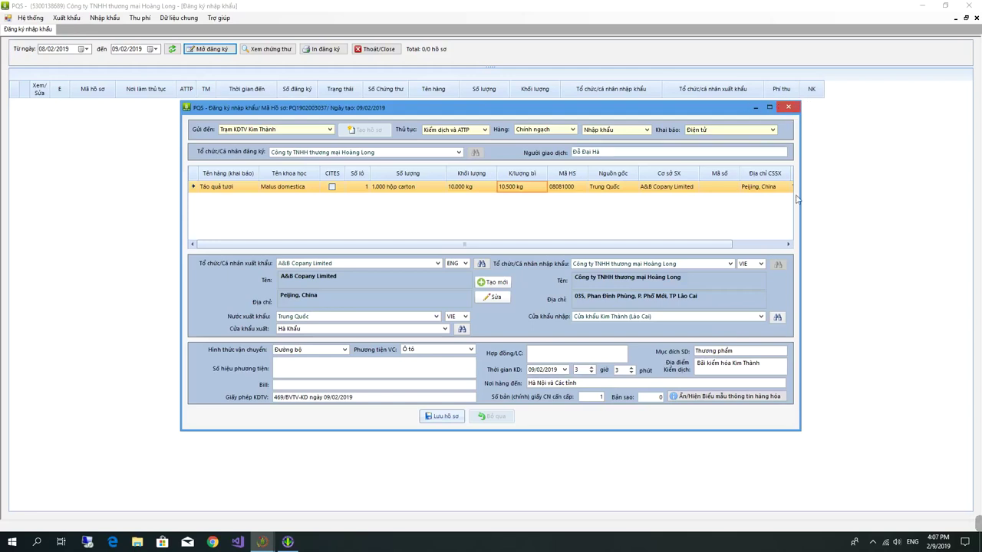
Save the registration, reopen it to set its procedure to Kiểm dịch và ATTP, and save it again
click(448, 418)
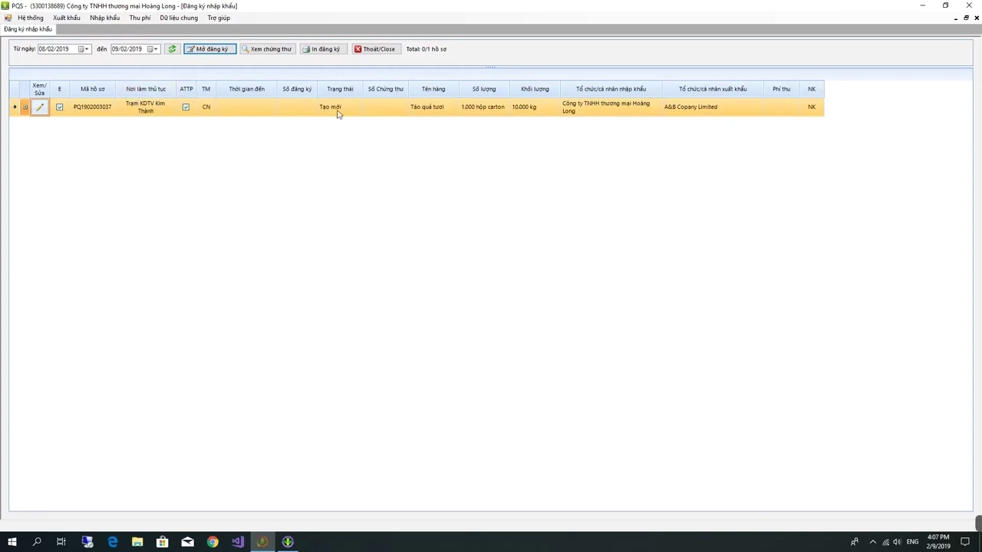
click(189, 108)
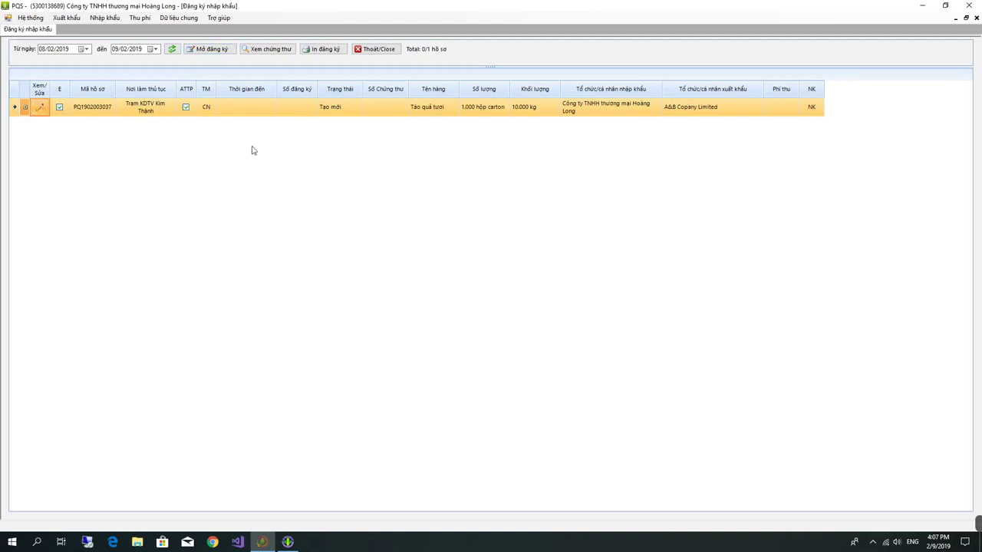
click(485, 129)
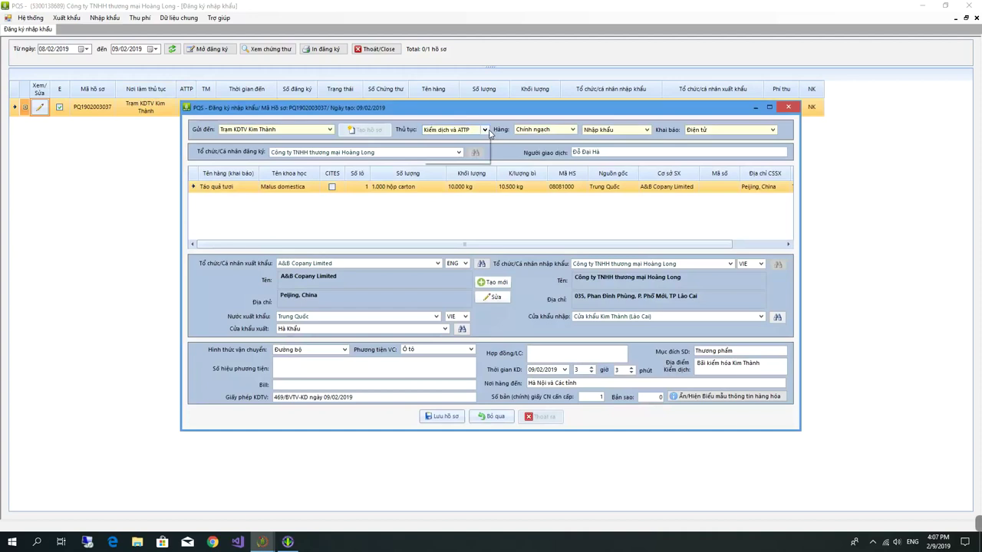
click(444, 140)
click(485, 130)
click(456, 148)
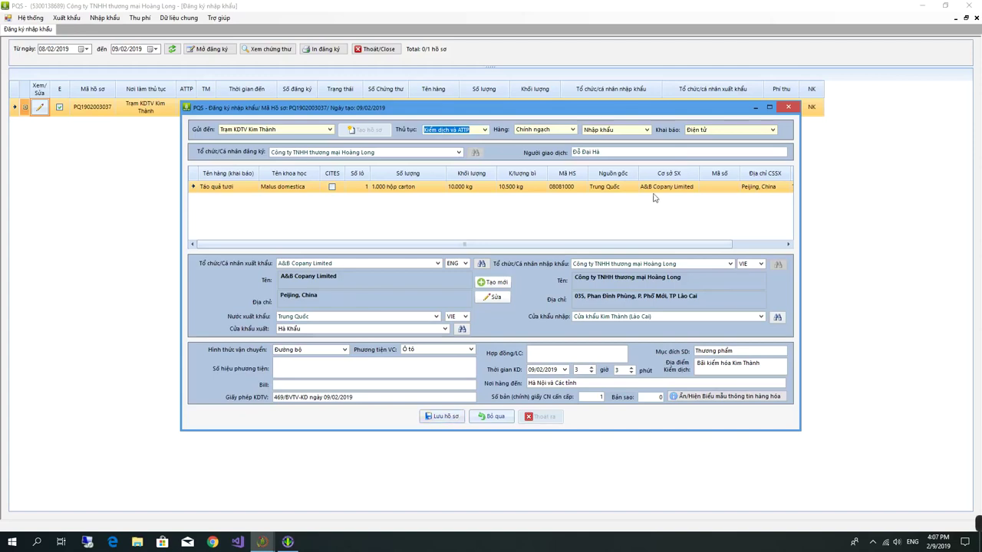
click(443, 416)
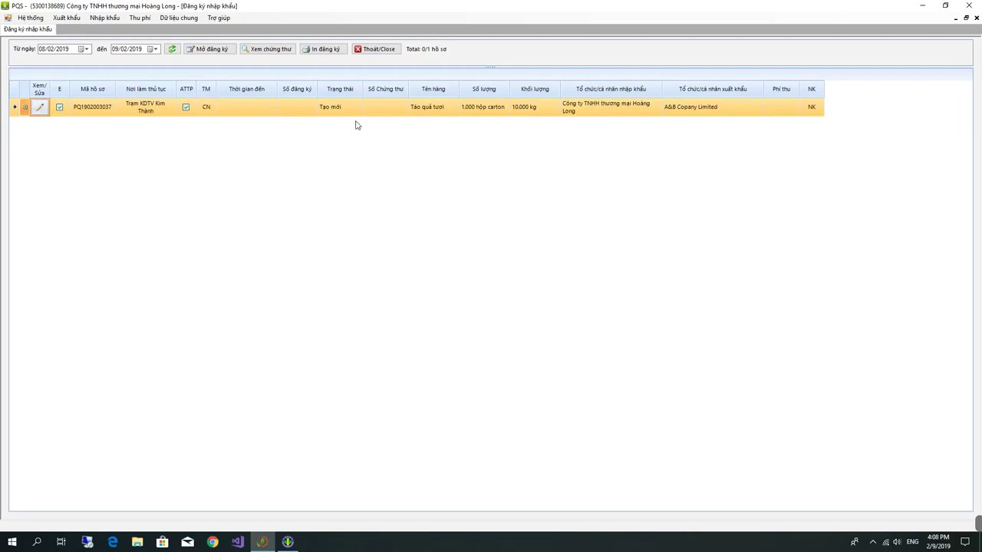
Review the saved registration and its Gửi hồ sơ form addressed to Trạm KDTV Kim Thành, closing both
click(38, 111)
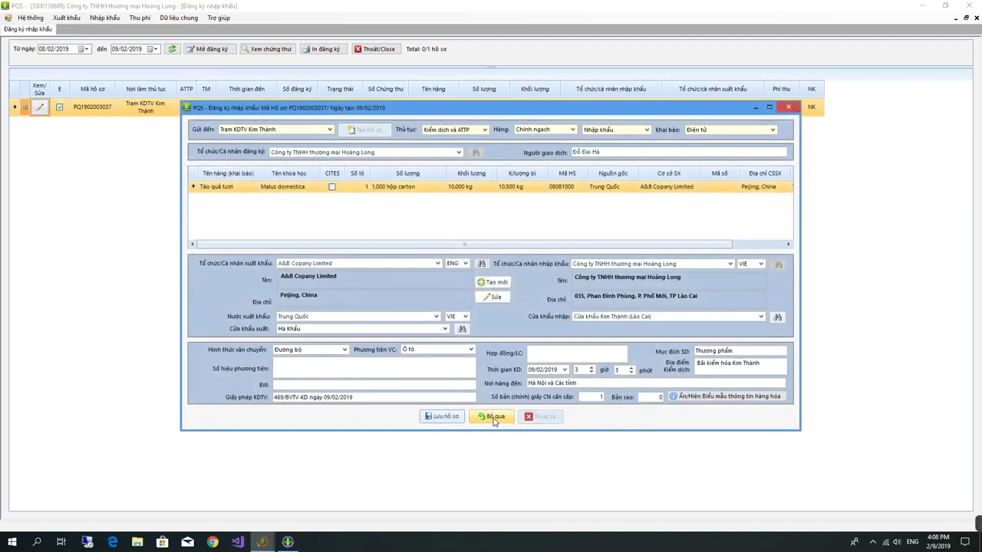
click(492, 417)
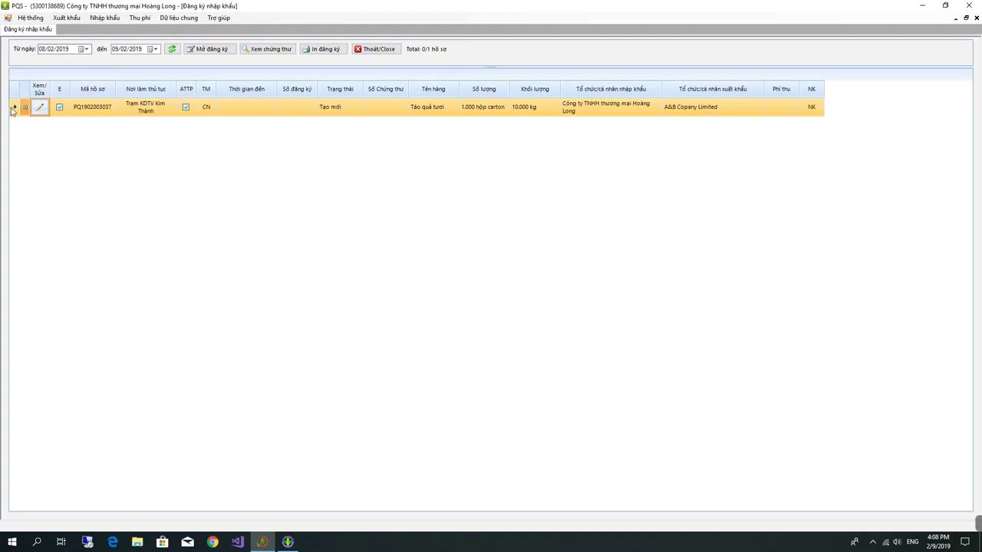
right_click(234, 108)
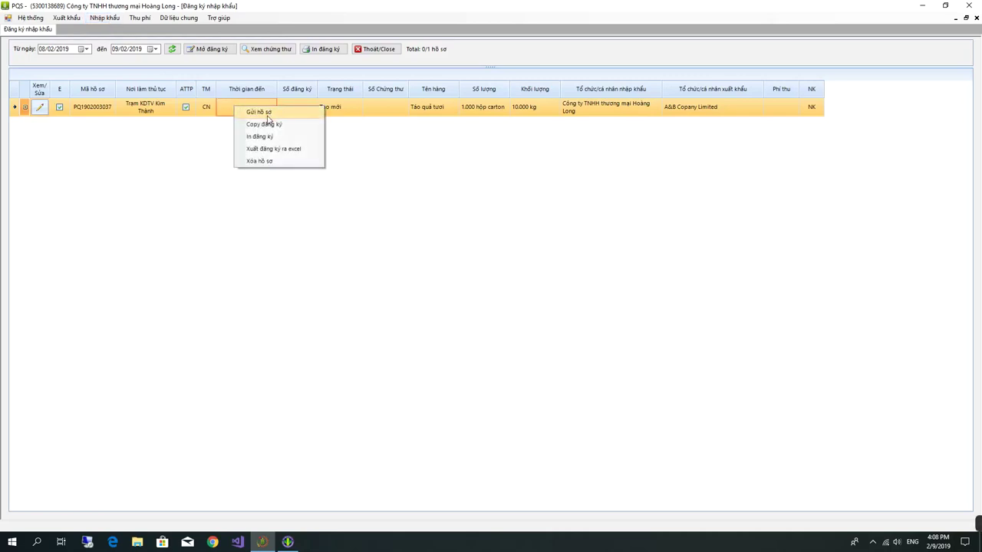
click(268, 113)
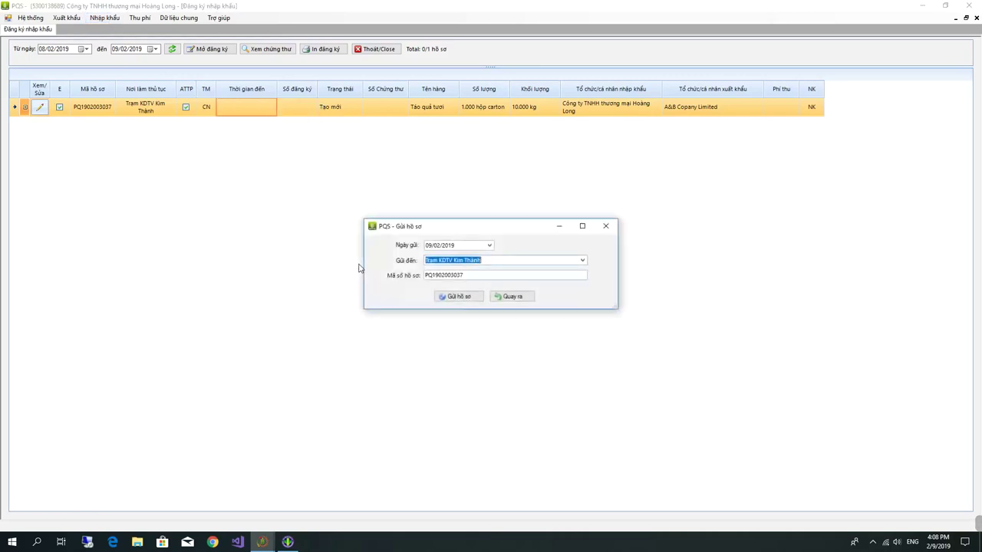
click(451, 300)
click(606, 226)
Open Khai báo KDTV điện tử nhập khẩu and log in to the national single window portal
click(105, 18)
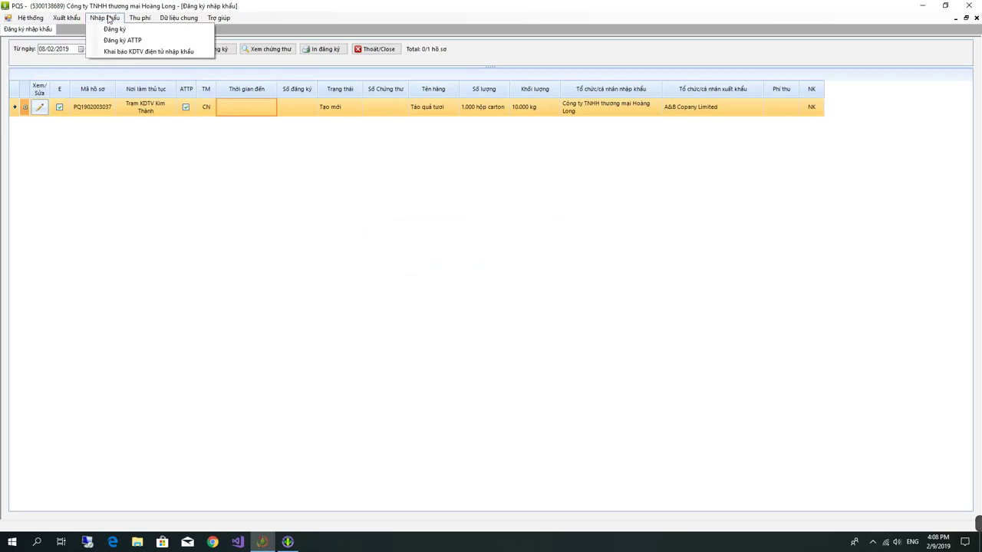
click(144, 52)
click(94, 21)
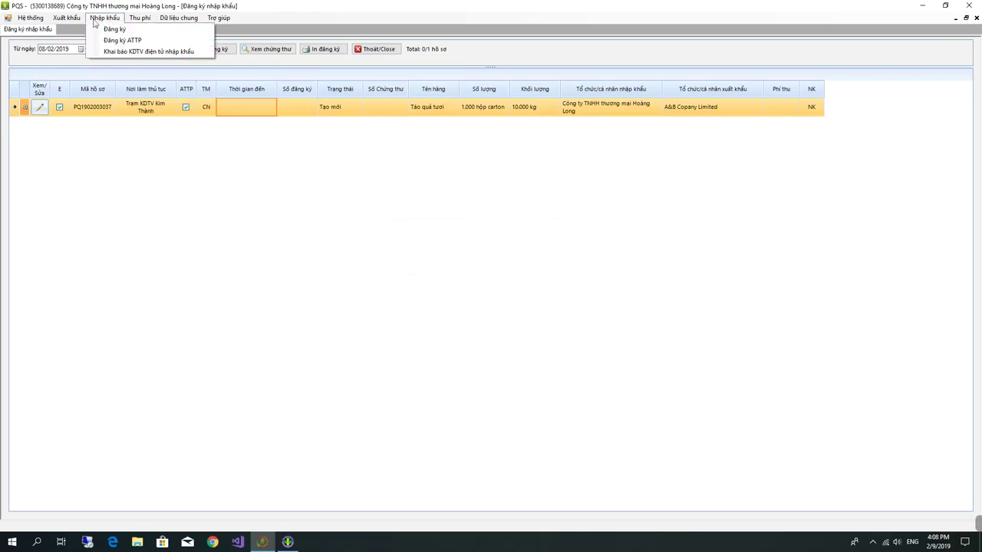
click(325, 244)
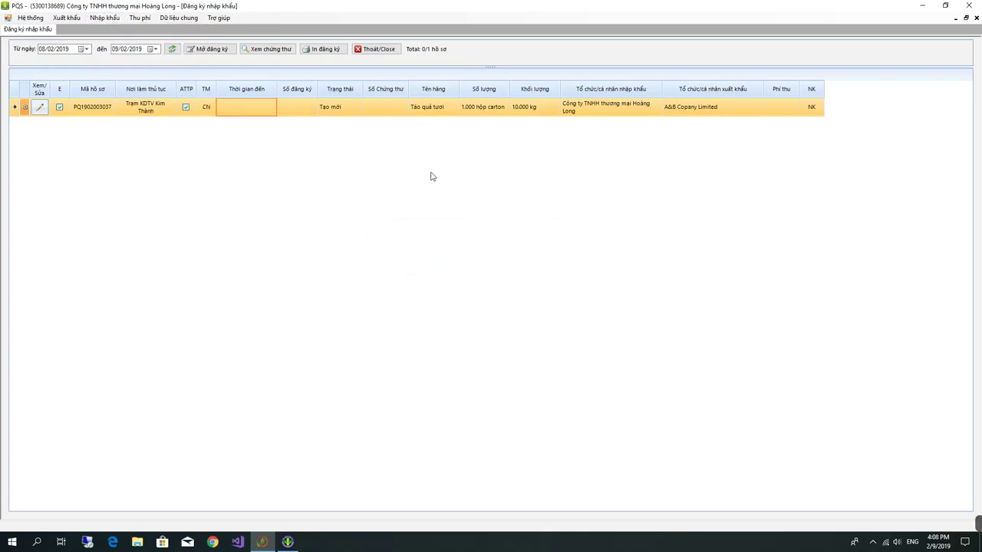
click(110, 21)
click(135, 51)
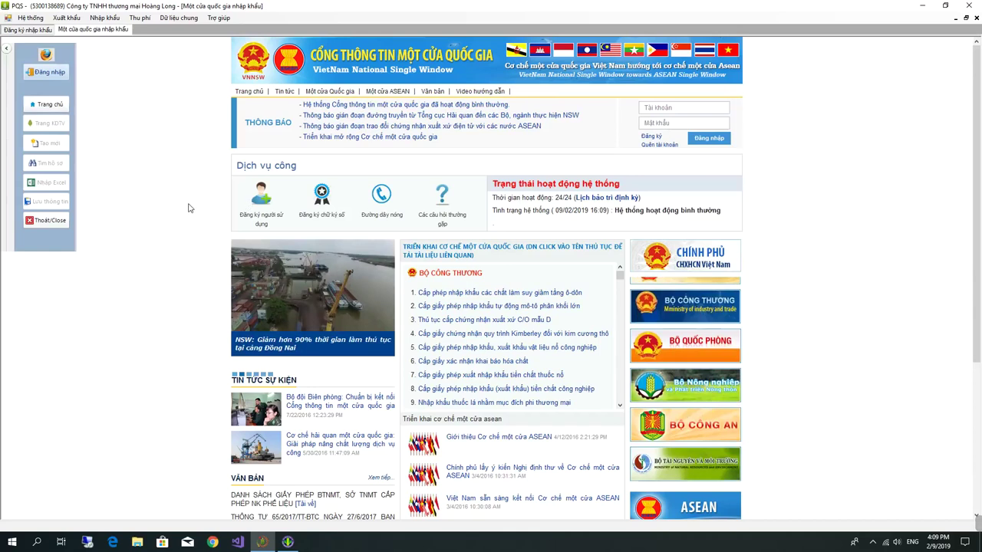
click(45, 56)
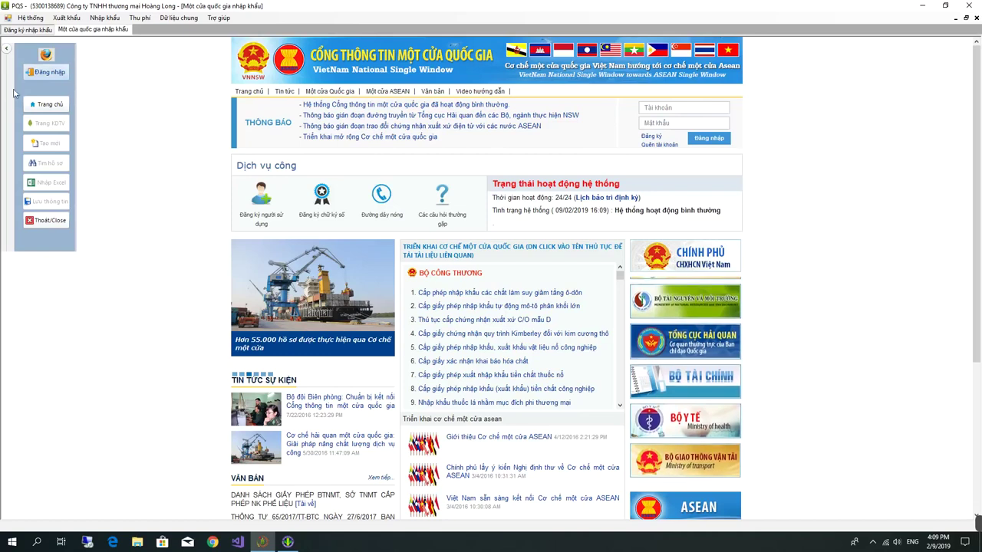
click(42, 79)
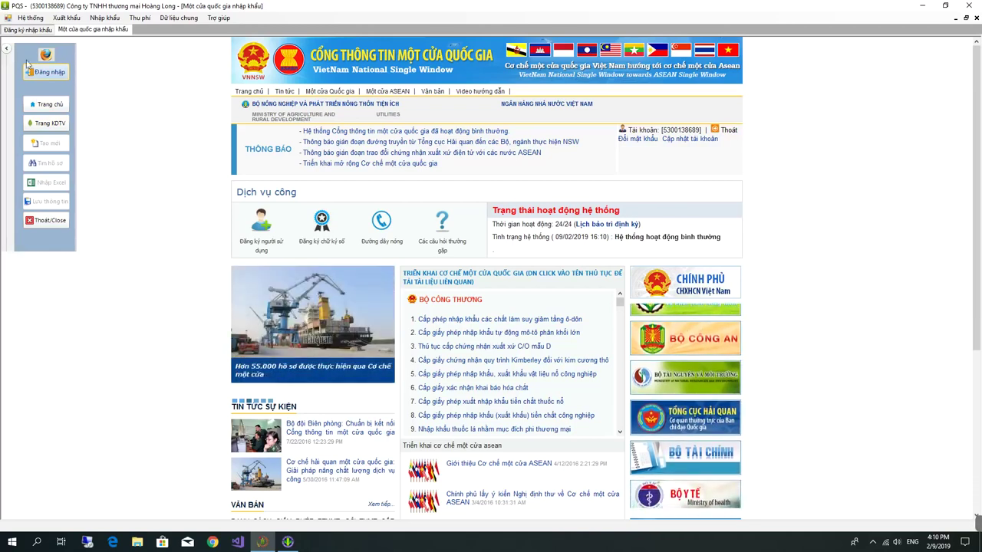
Open the portal's plant quarantine page and start a new quarantine dossier, acknowledging the form-loading notice
click(44, 125)
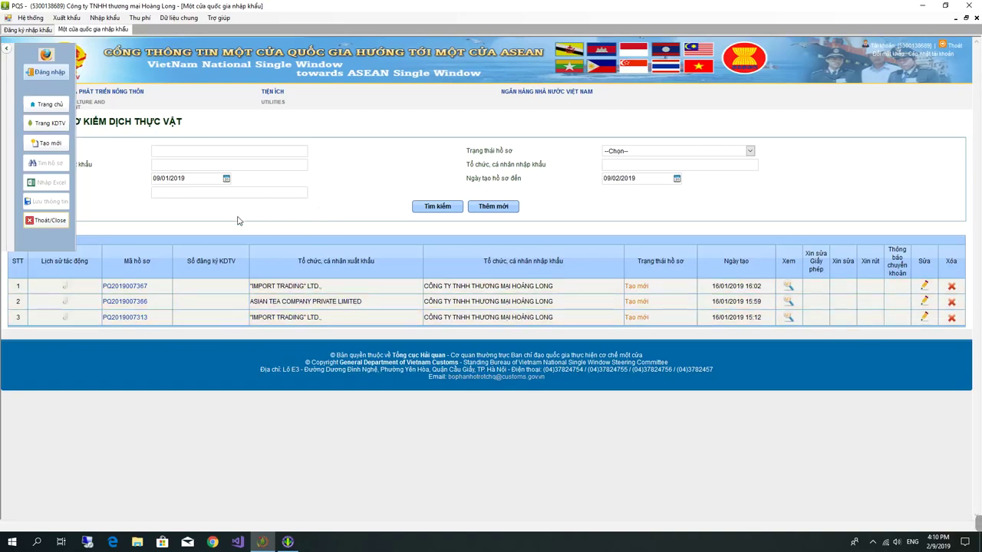
click(49, 146)
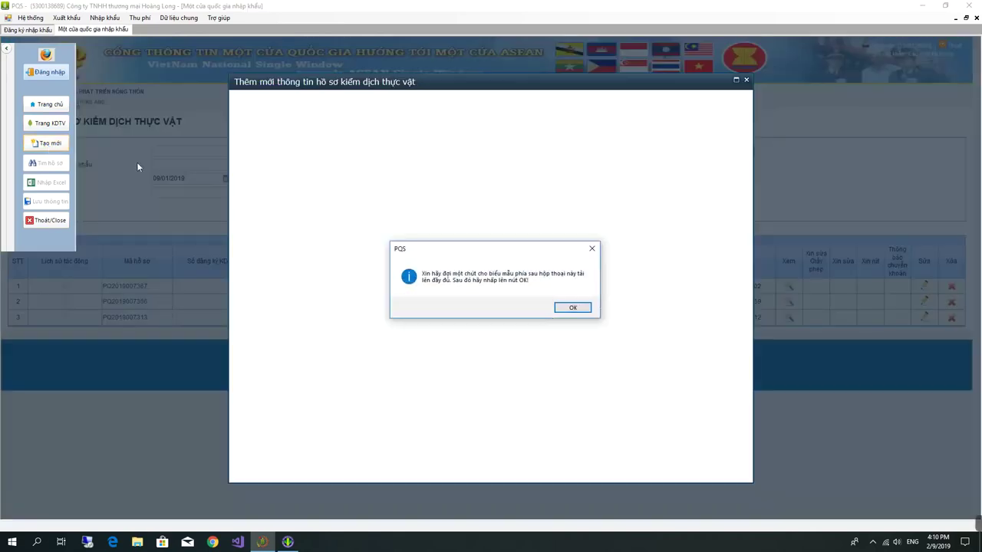
click(576, 308)
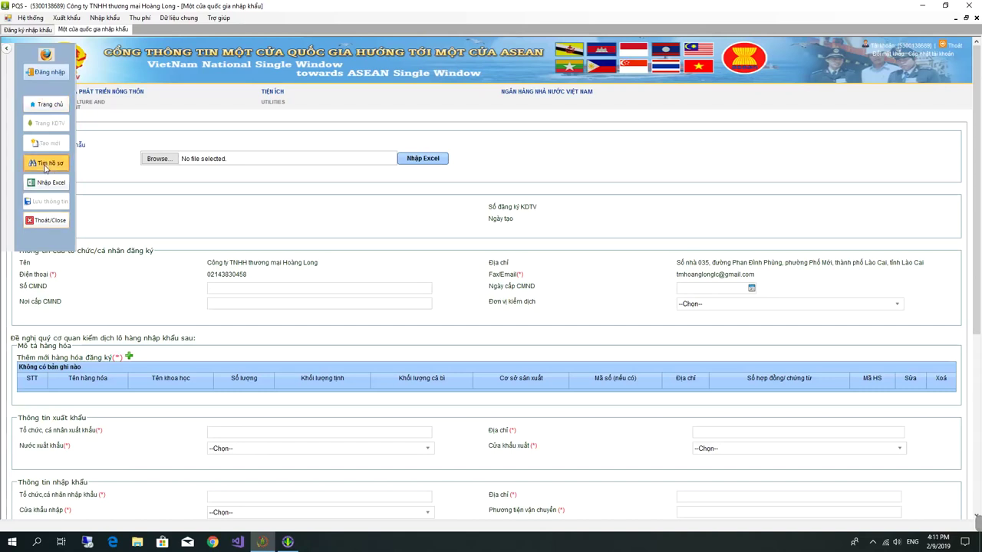
Try to import the saved Táo quả tươi registration into the new portal dossier through its Excel file
click(45, 165)
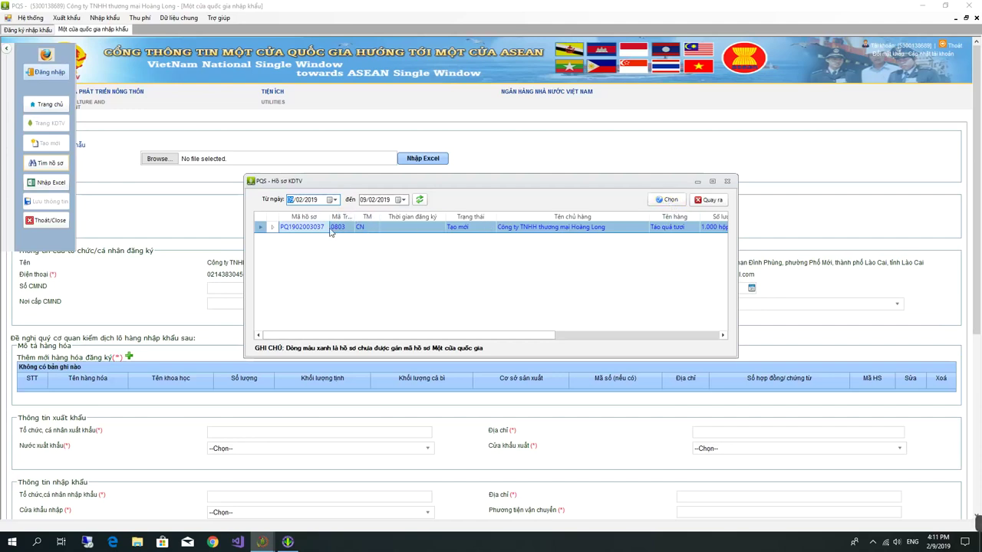
click(667, 200)
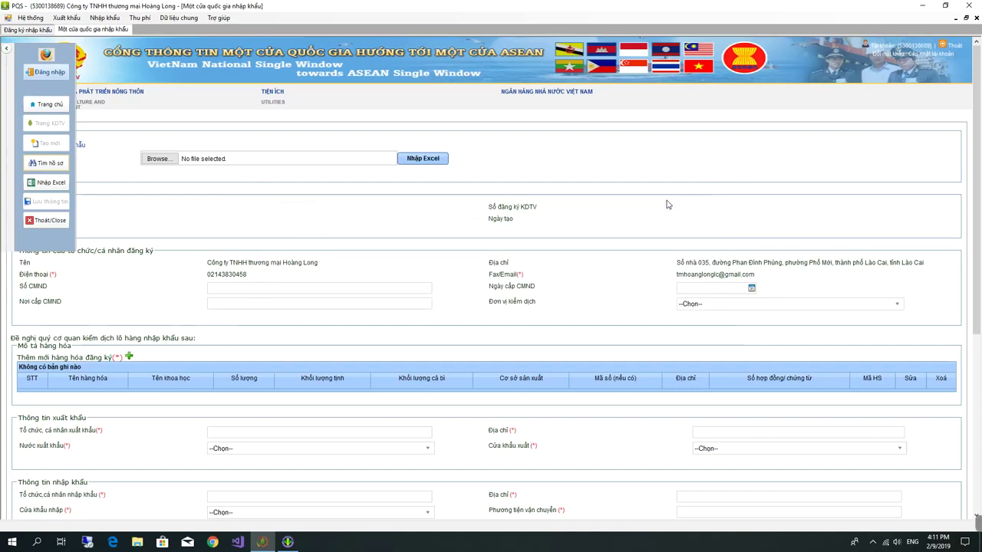
click(45, 188)
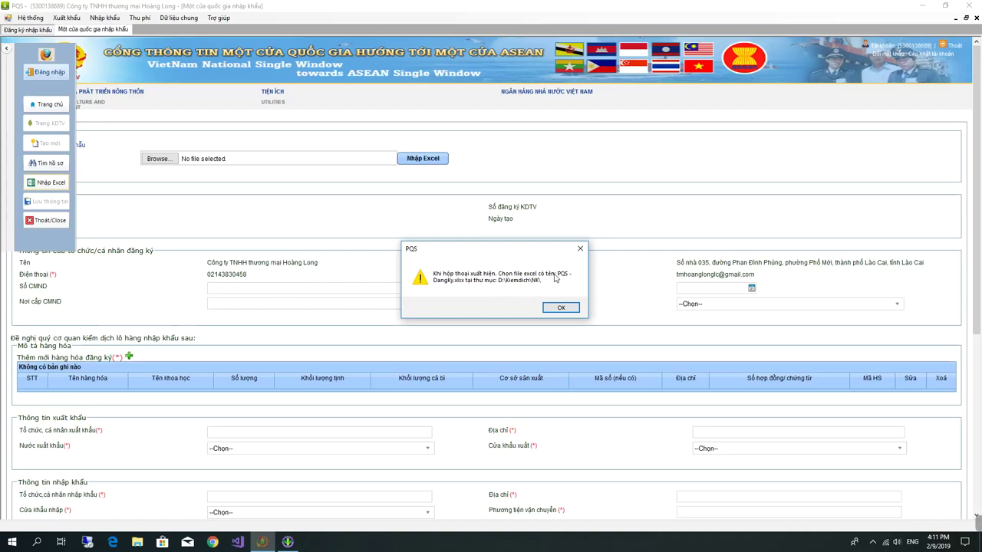
click(563, 311)
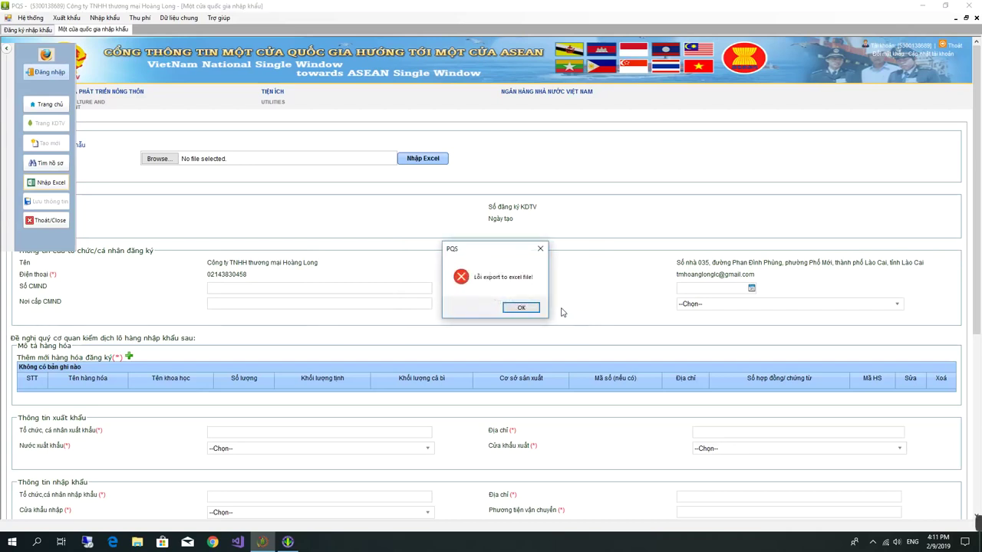
click(520, 309)
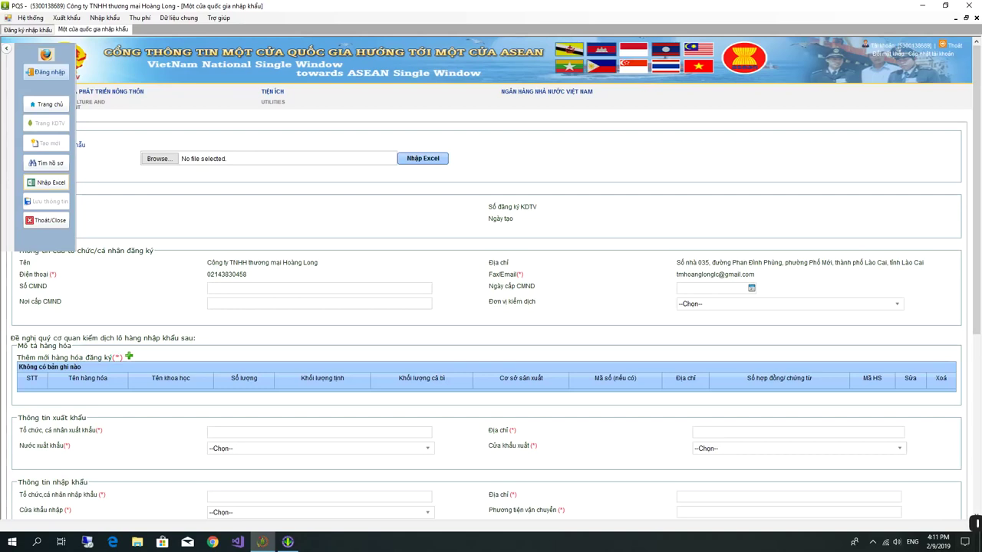
mouse_move(971, 525)
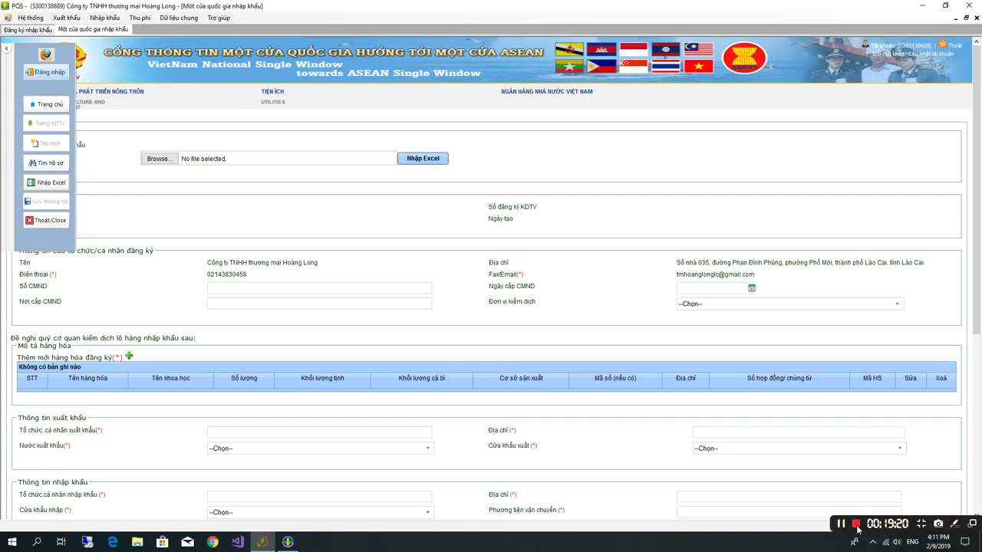
click(841, 526)
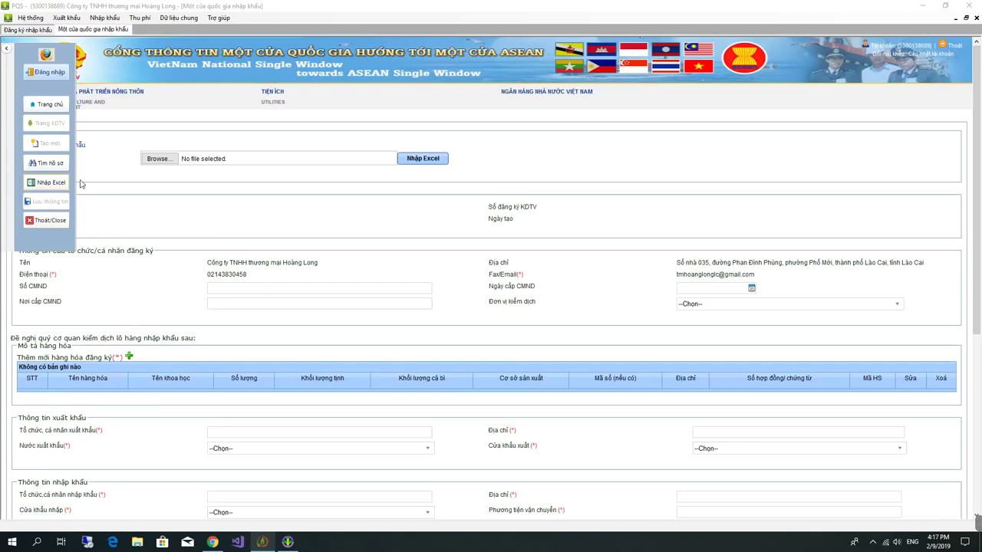
Choose the saved registration from the PQS dossier list again and start its Excel import, acknowledging the file-selection notice
click(58, 164)
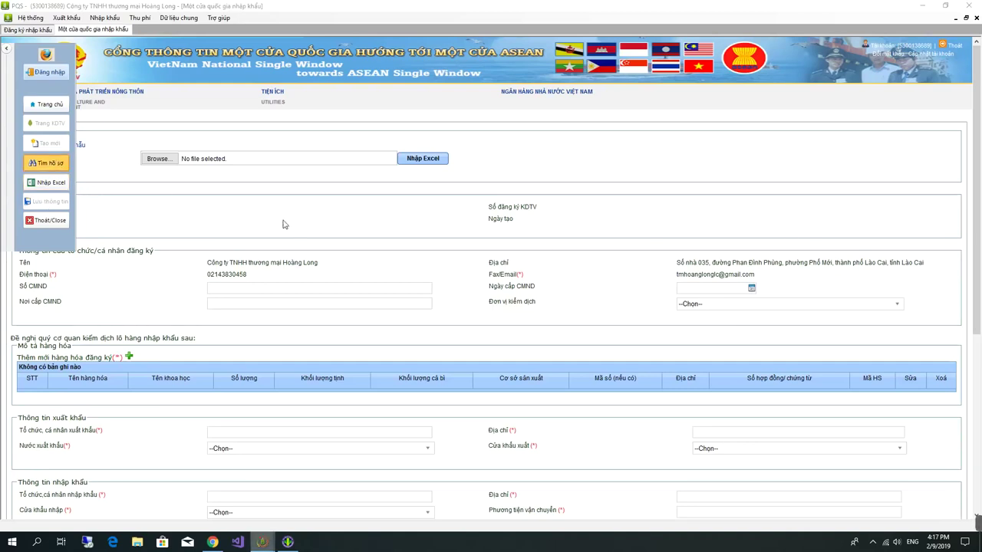
click(666, 201)
click(48, 184)
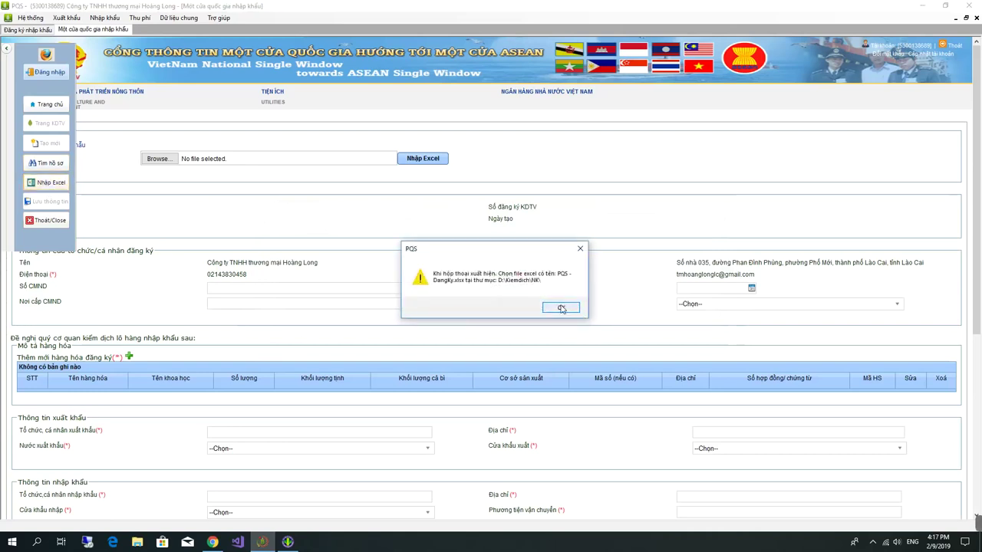
click(561, 309)
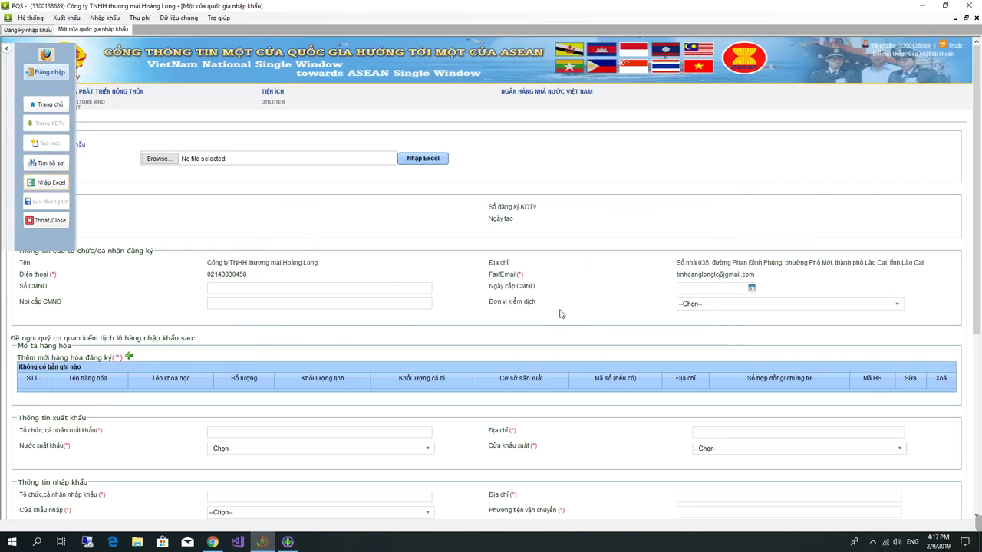
Upload PQS - DangKy.xlsx from D:\Kiemdich\NK into the dossier form and save the imported dossier
click(159, 158)
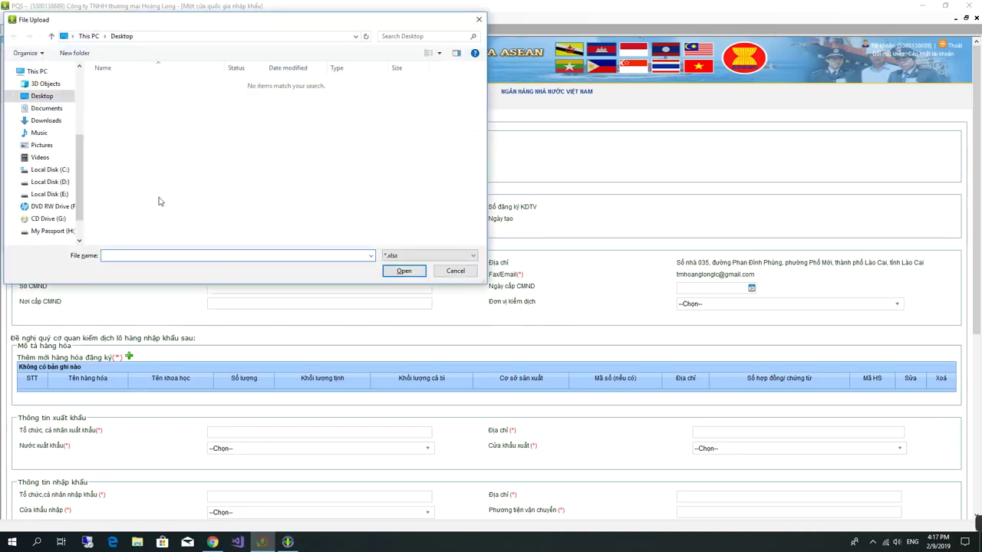
mouse_move(80, 192)
mouse_down()
mouse_move(80, 180)
mouse_move(79, 203)
mouse_up()
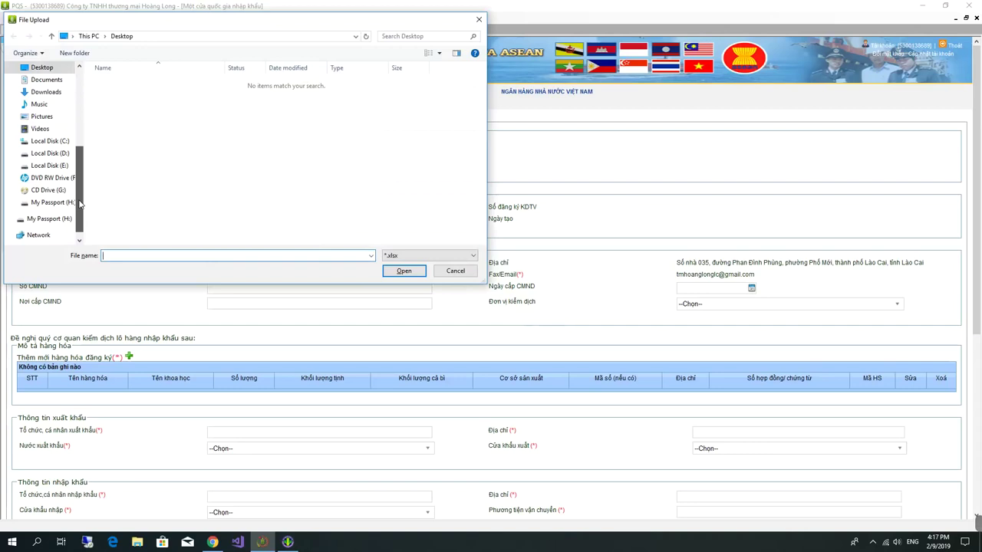
click(63, 155)
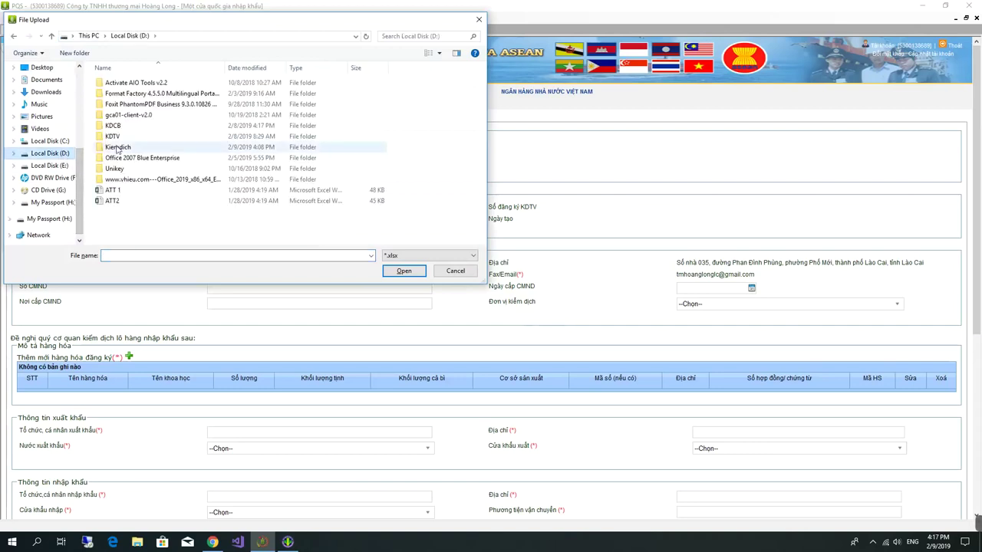
double_click(117, 147)
double_click(117, 84)
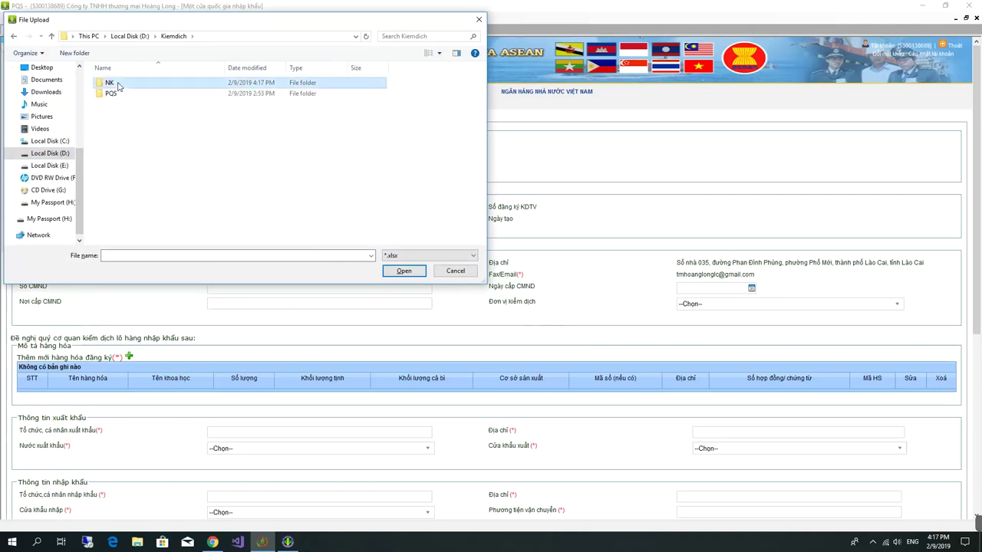
click(125, 82)
click(396, 273)
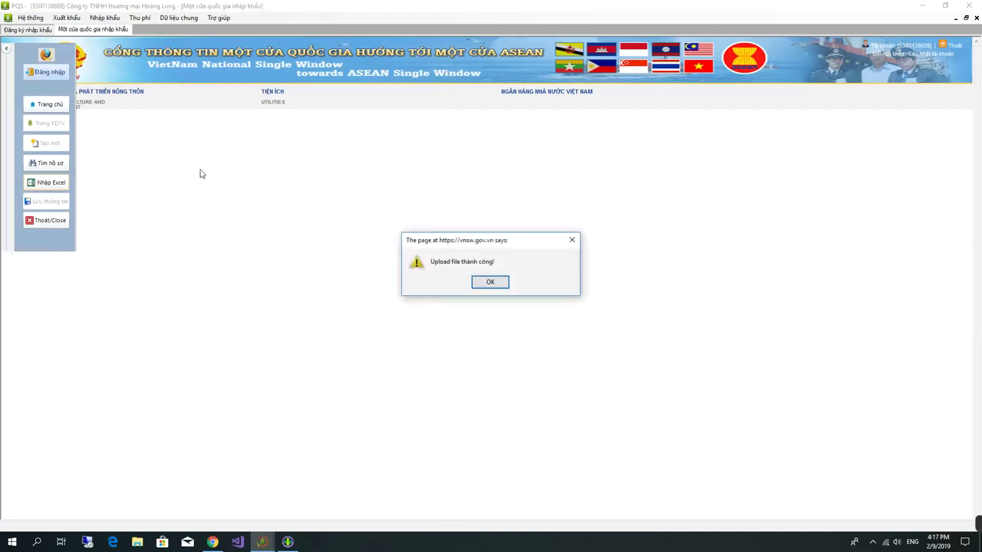
click(491, 283)
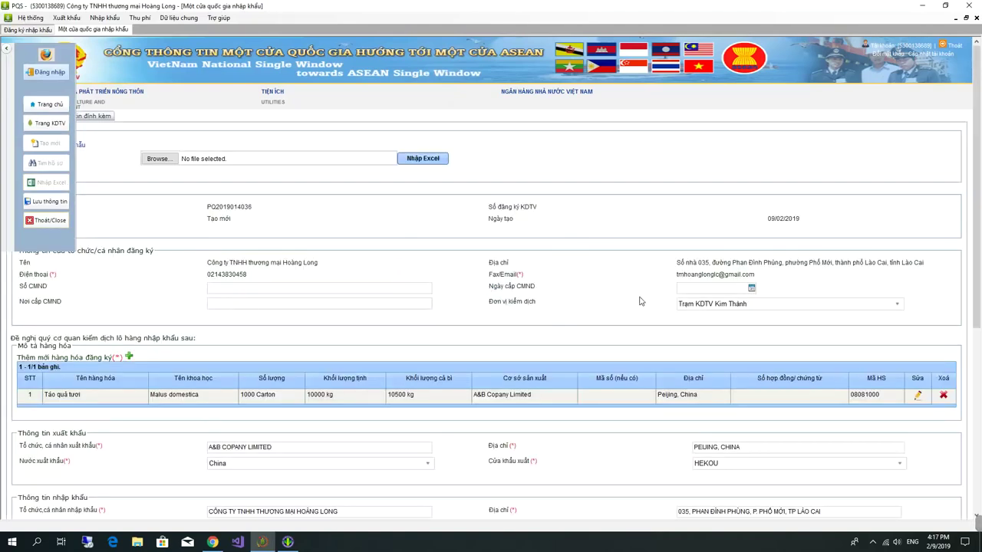
click(48, 205)
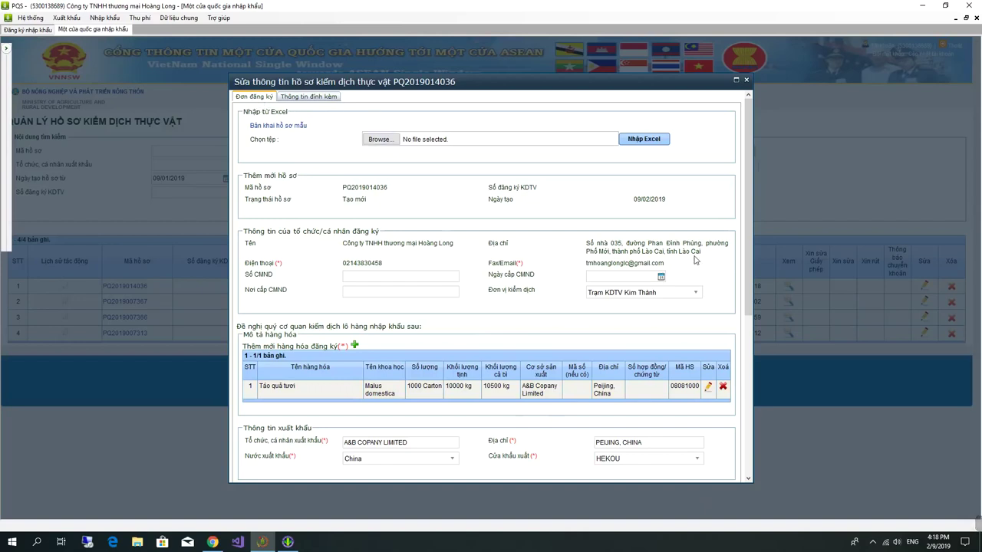
Review the saved dossier's registration form and its attachment page, closing the dossier
scroll(694, 261, down, 2)
scroll(691, 342, down, 1)
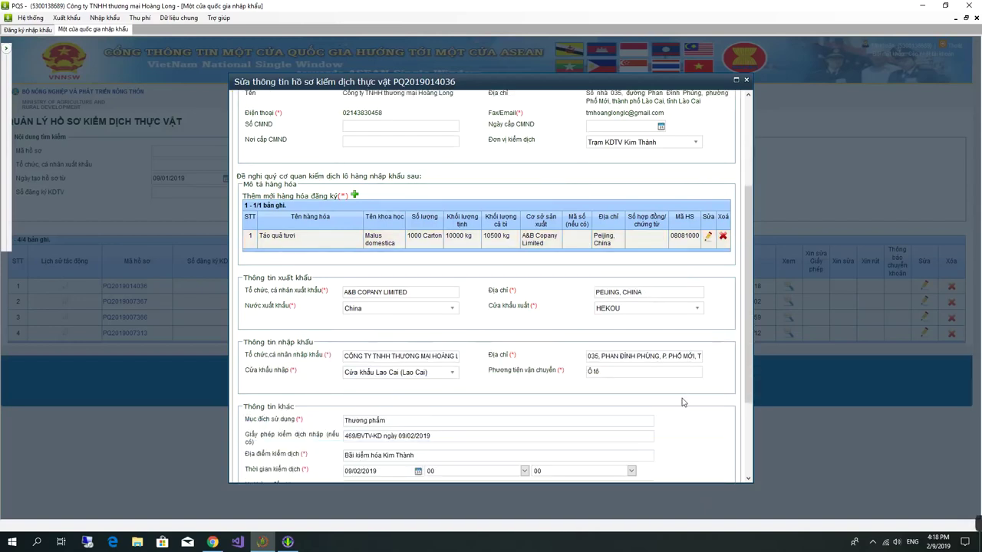
scroll(682, 402, down, 2)
scroll(683, 403, up, 4)
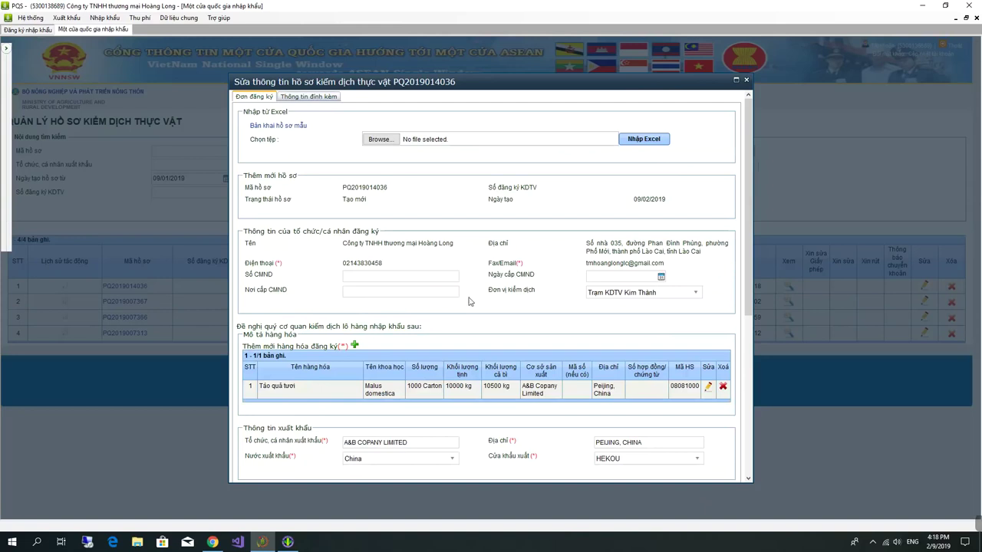
scroll(577, 358, down, 3)
scroll(552, 353, up, 3)
click(307, 100)
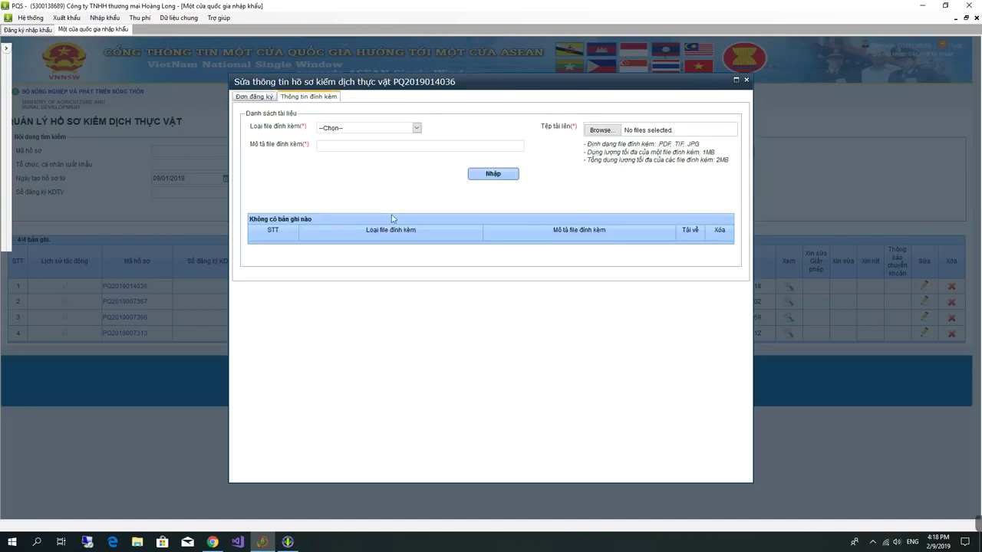
click(746, 81)
Refresh the import registration list and compare its dossier code with the one in the portal's dossier list
click(30, 30)
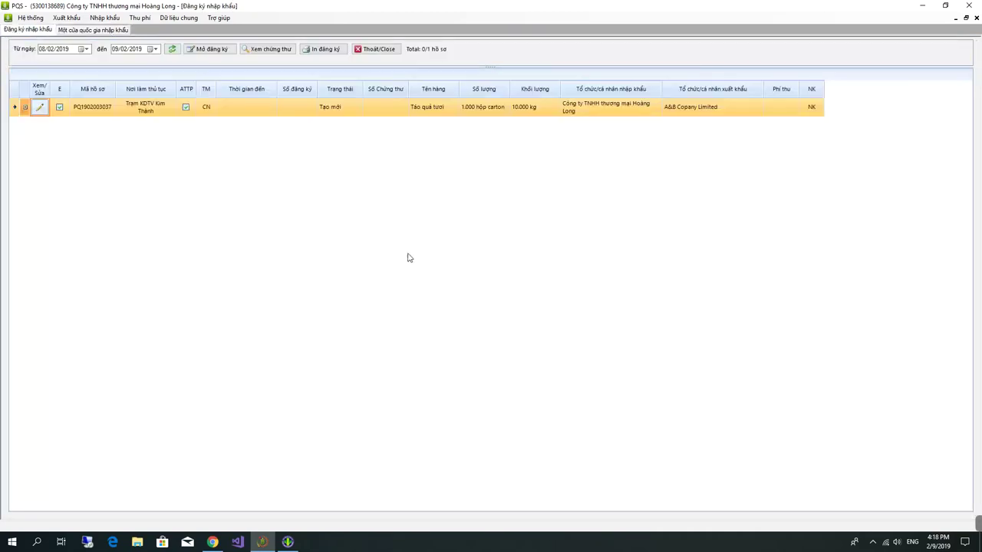
click(172, 49)
click(94, 93)
click(67, 29)
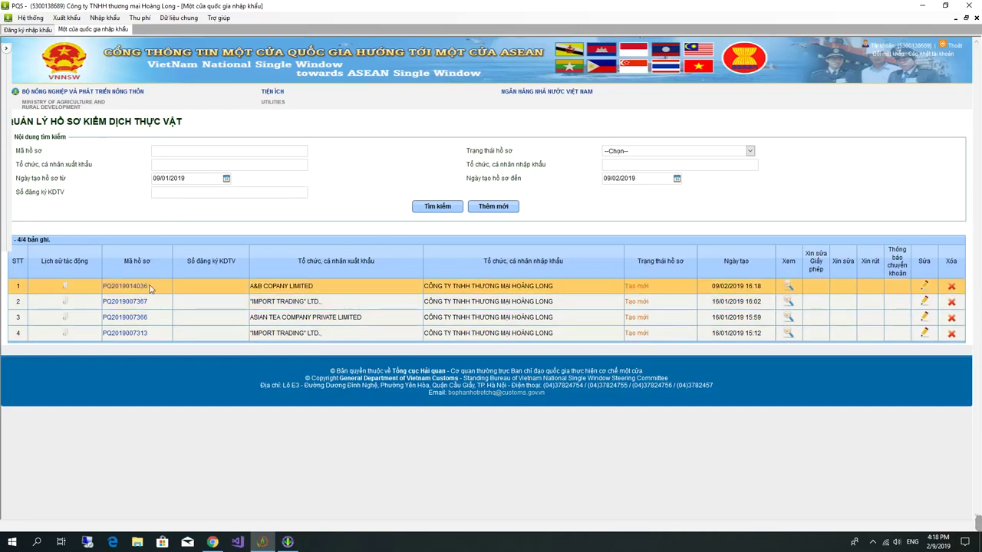
Switch the embedded browser to Internet Explorer and start another new dossier from the plant quarantine page
click(5, 48)
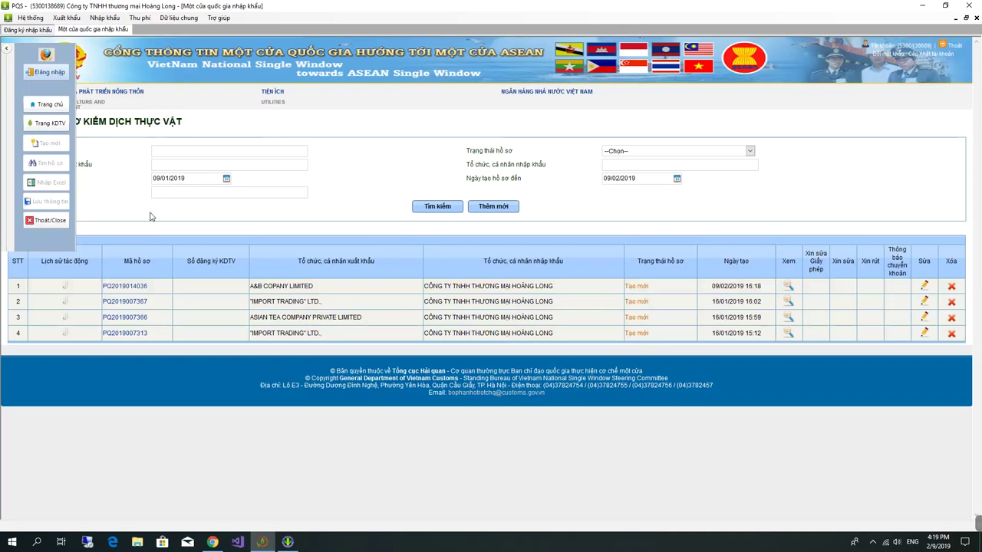
click(47, 56)
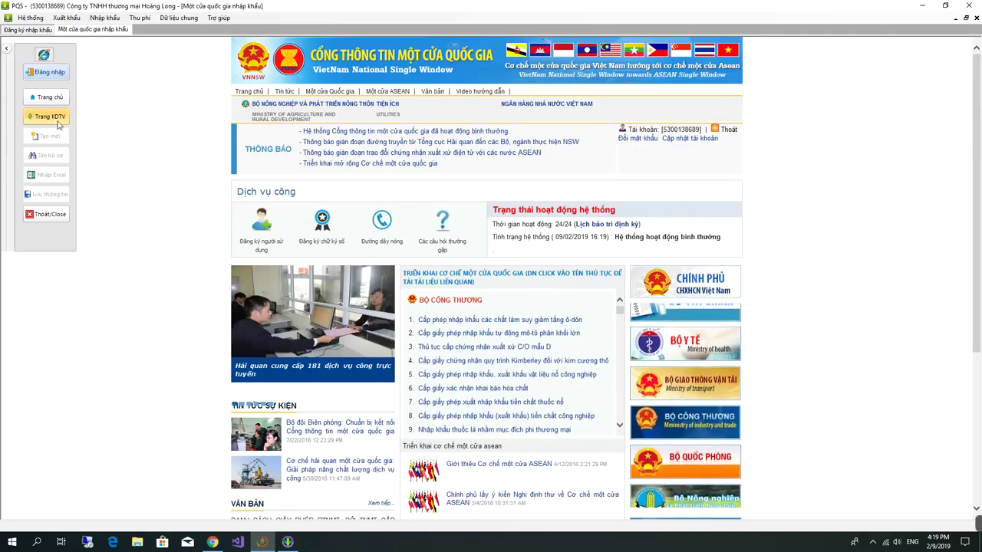
click(54, 121)
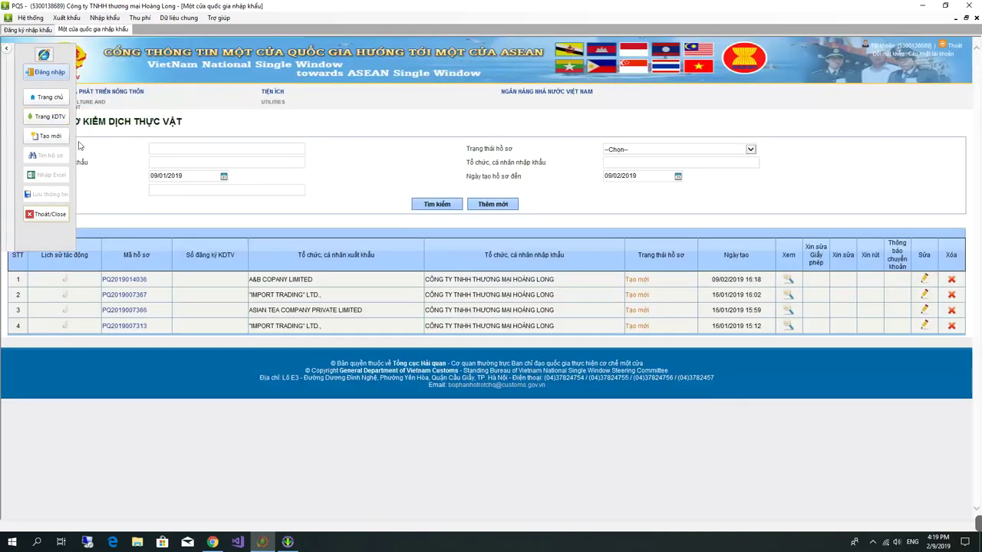
click(47, 136)
click(572, 308)
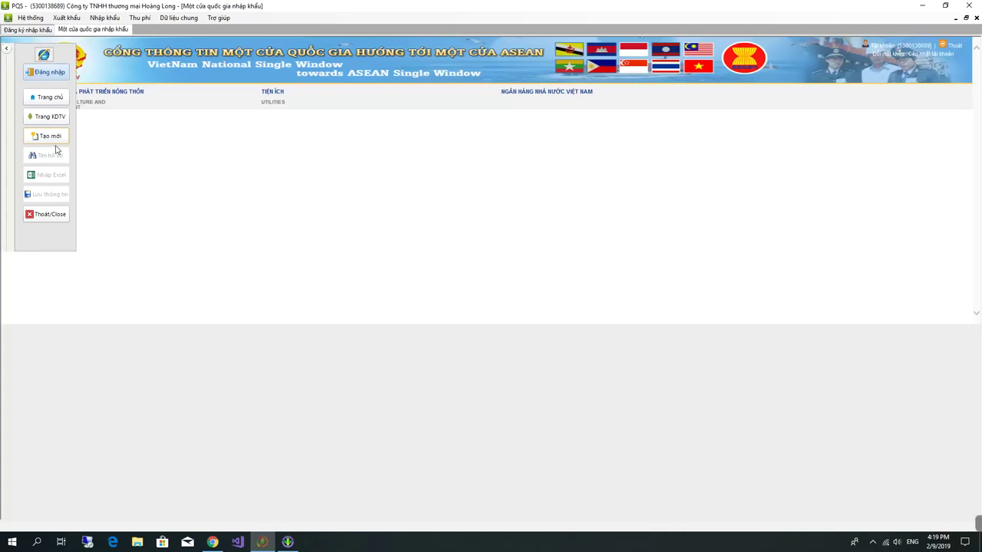
click(54, 142)
Choose the saved Táo quả tươi registration, import its Excel data into the new dossier automatically, and save it
click(52, 157)
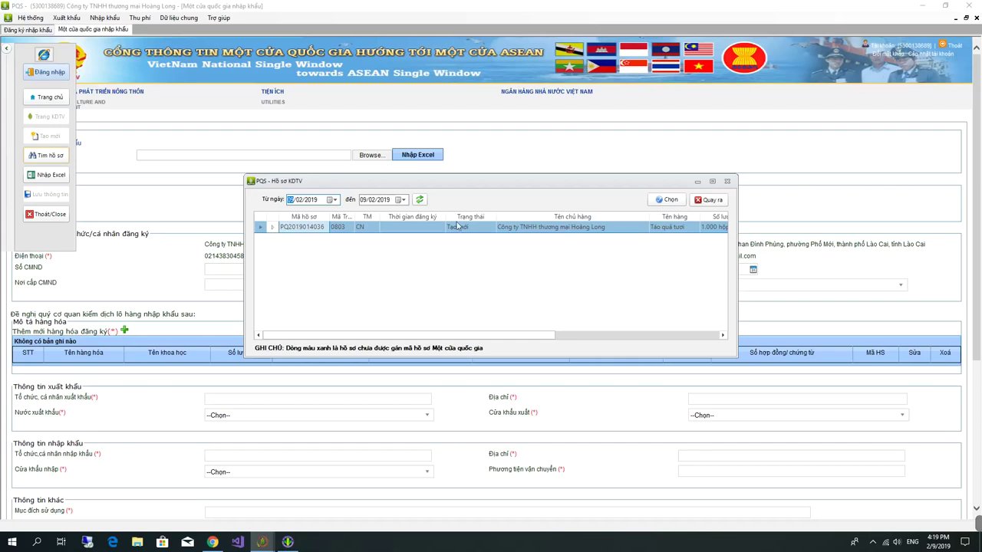
click(674, 203)
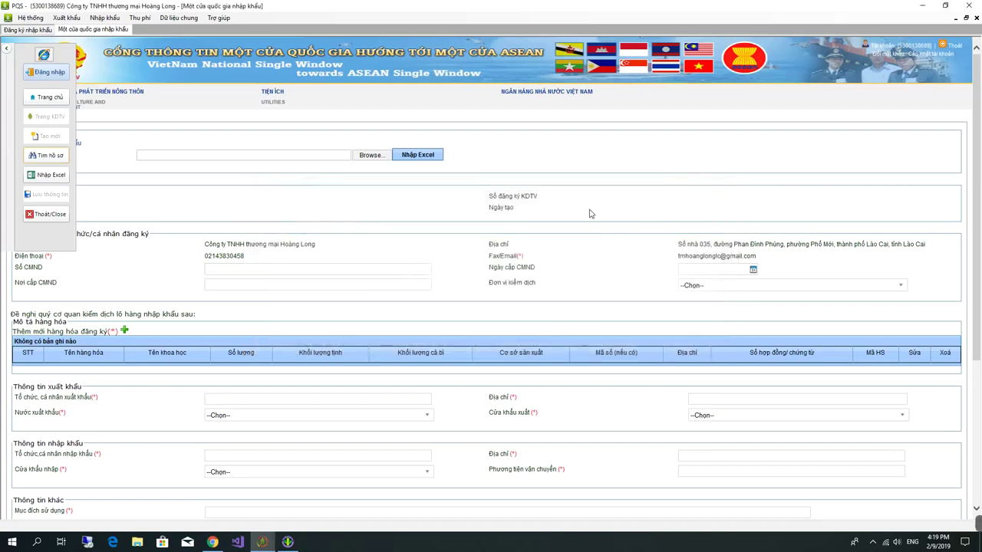
click(47, 176)
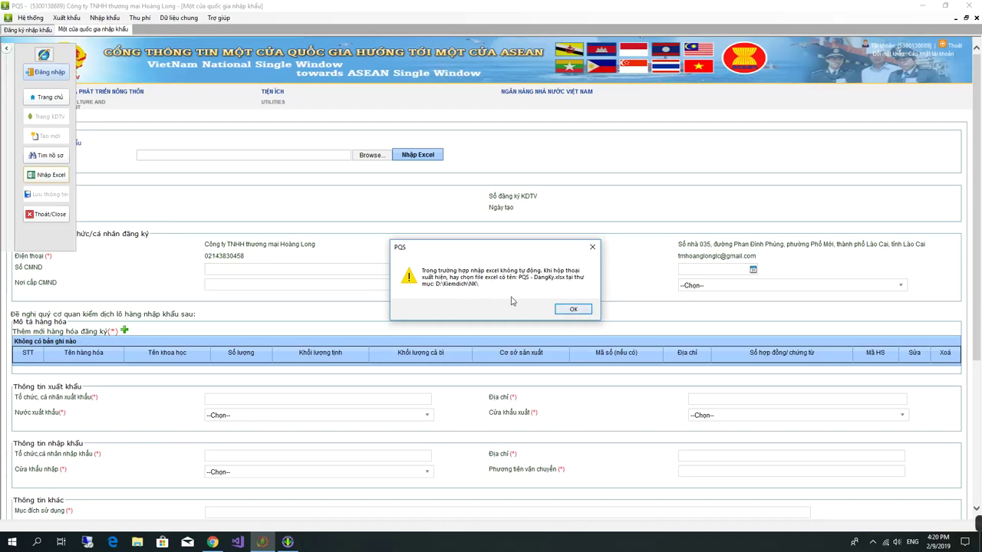
click(574, 310)
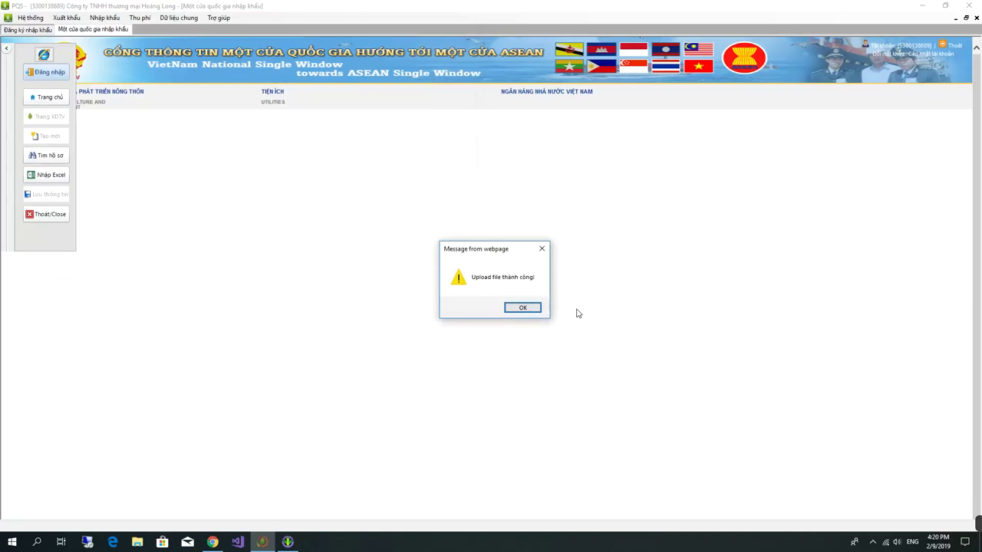
click(533, 307)
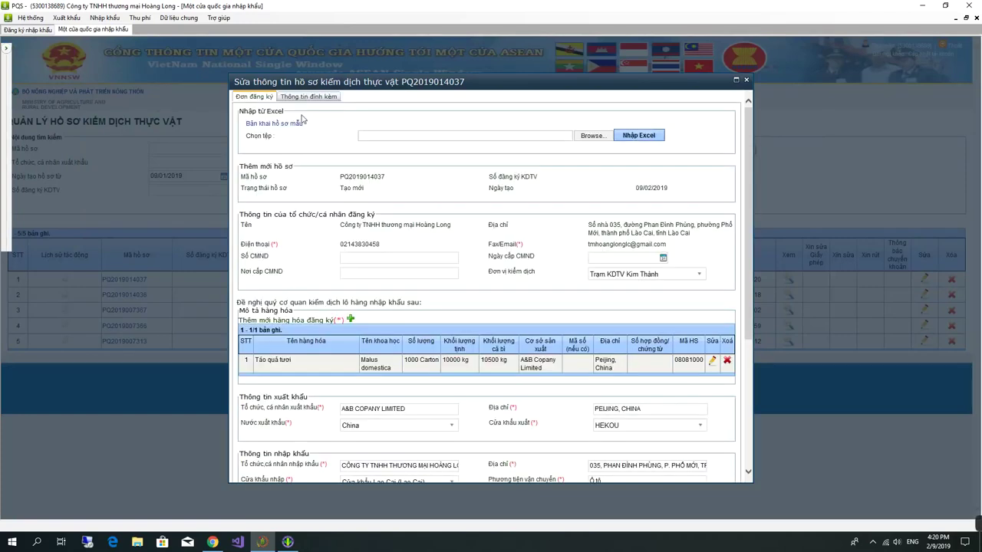
Review the second dossier's form and close it, checking its dossier code in the import registration list
click(313, 96)
click(253, 99)
scroll(721, 335, down, 5)
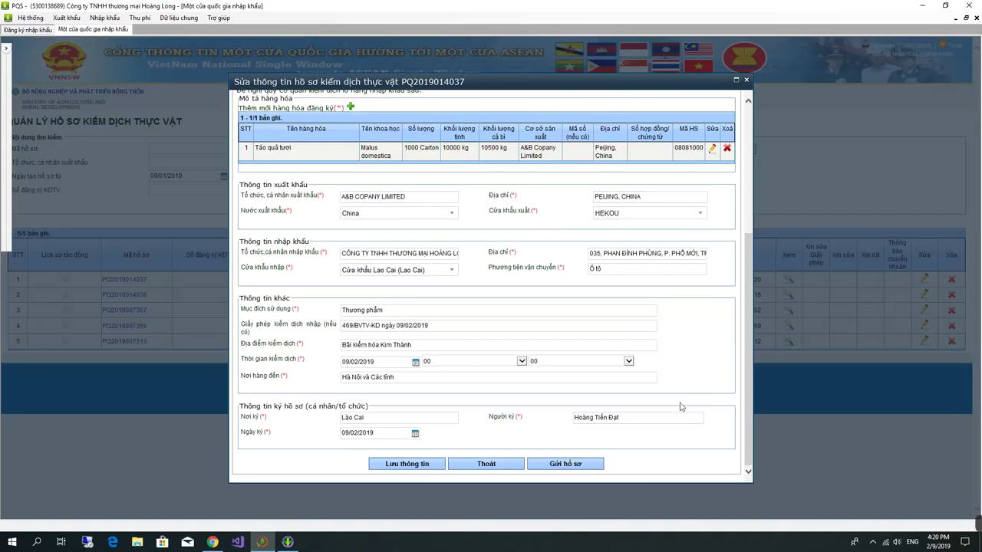
click(746, 81)
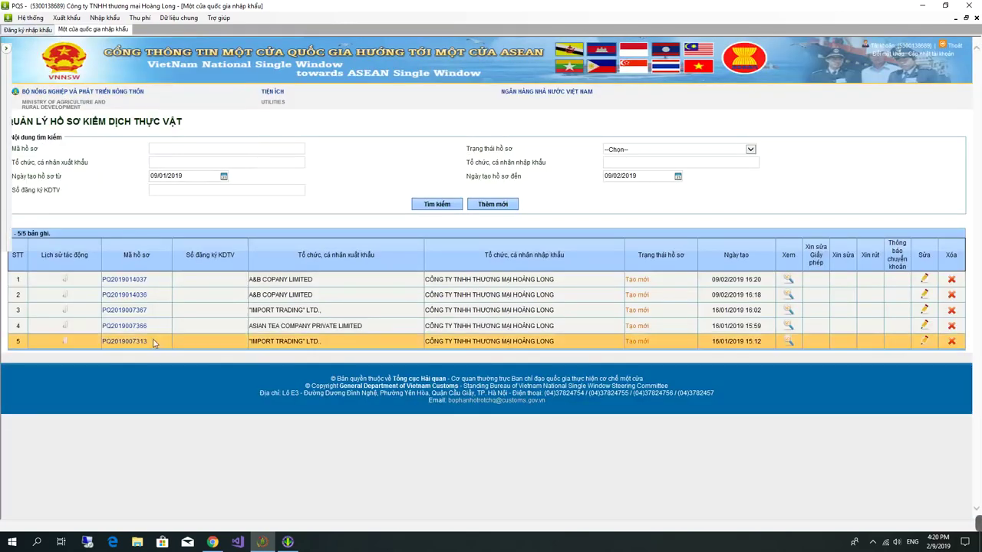
click(32, 30)
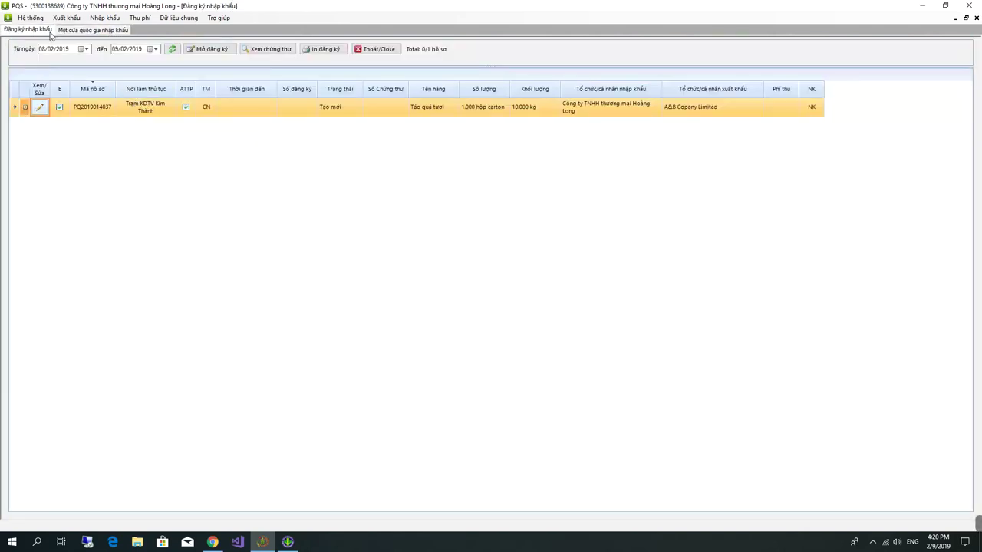
click(79, 32)
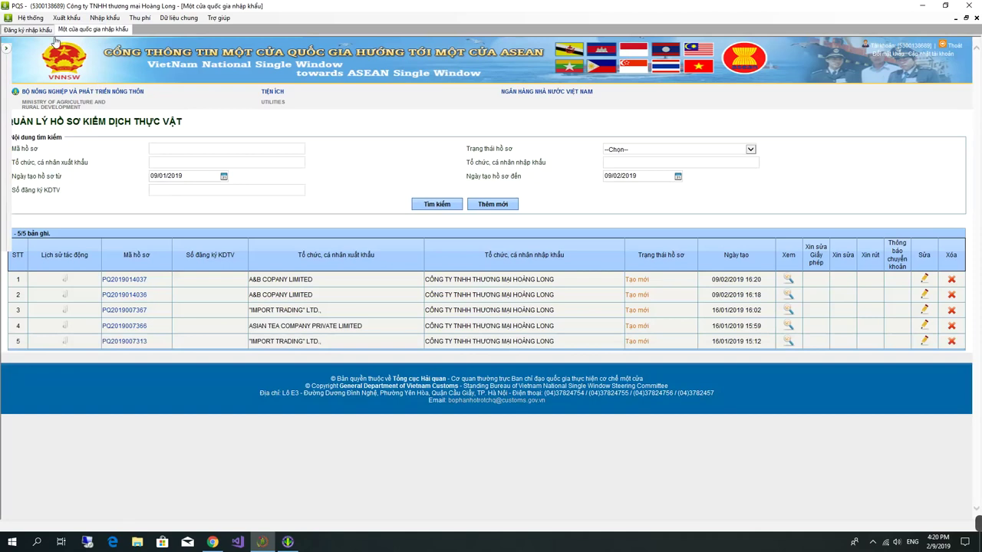
Refresh the import registration list and submit the Táo quả tươi dossier to Trạm KDTV Kim Thành, dated 09/02/2019
click(31, 31)
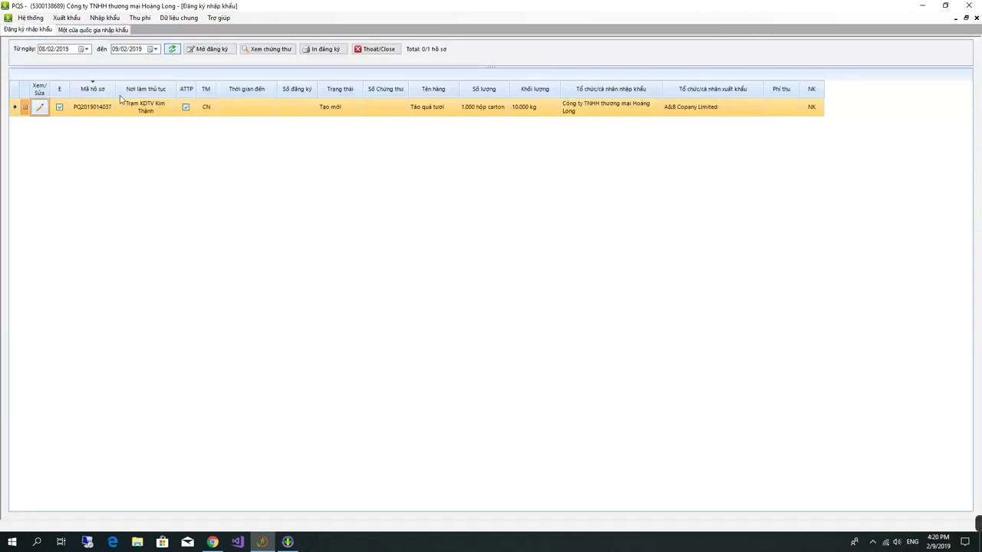
click(171, 51)
right_click(343, 108)
click(374, 117)
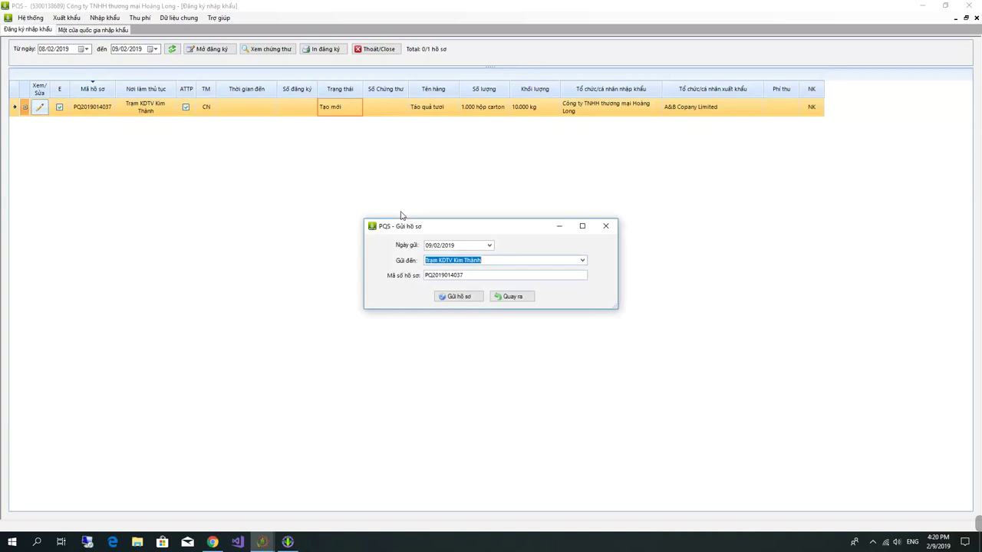
click(464, 299)
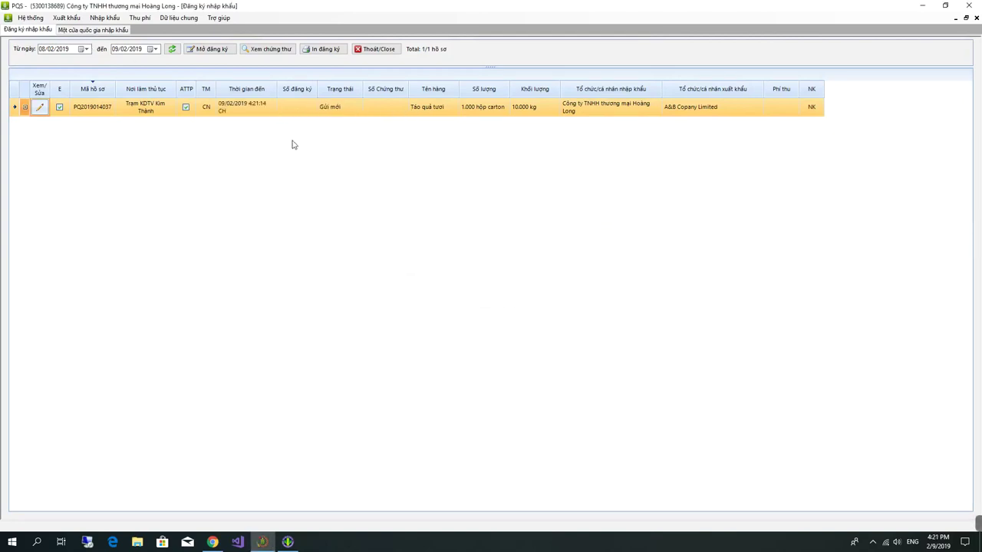
Edit the submitted registration's Táo quả tươi item to 11.000 kg net and 11.500 kg gross weight, and save the dossier
click(112, 32)
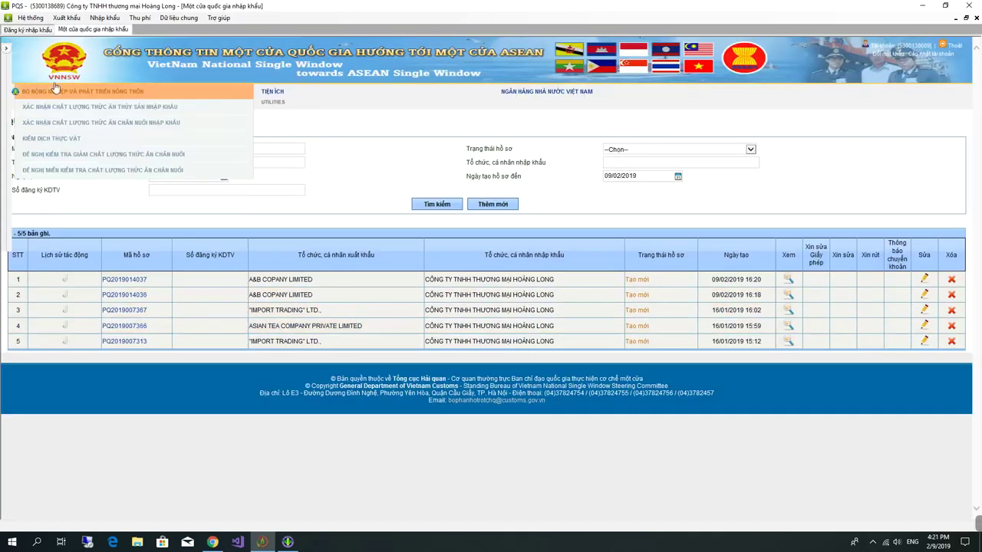
click(18, 31)
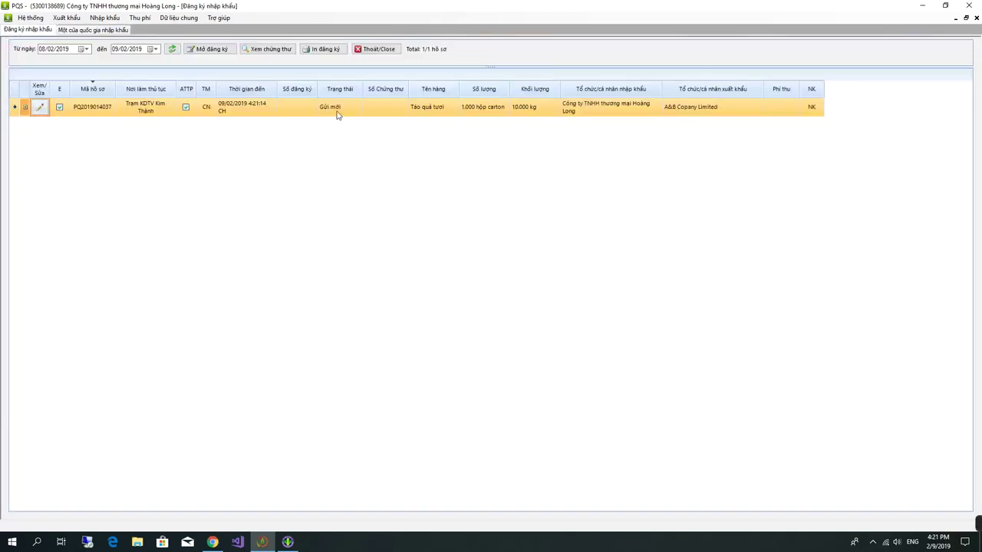
click(42, 108)
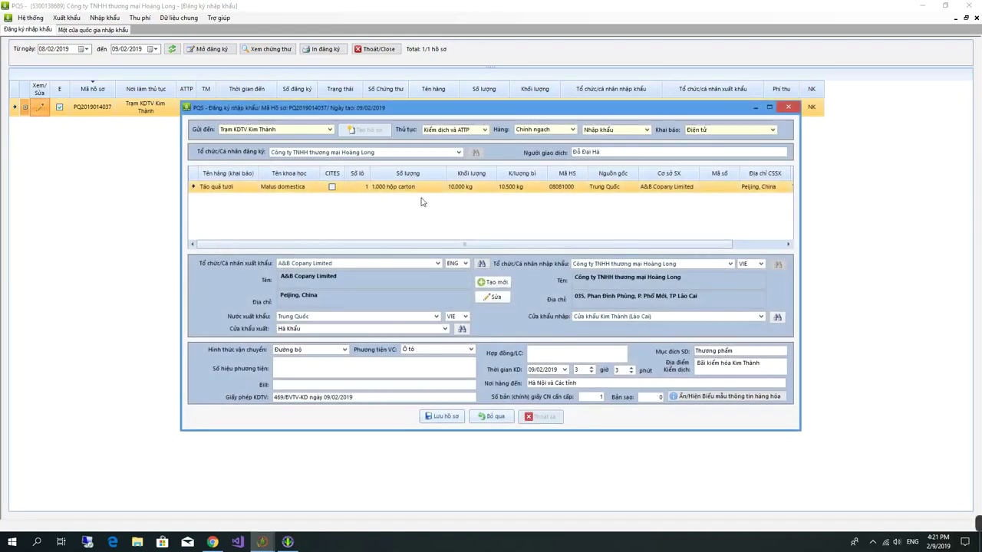
right_click(478, 192)
click(492, 198)
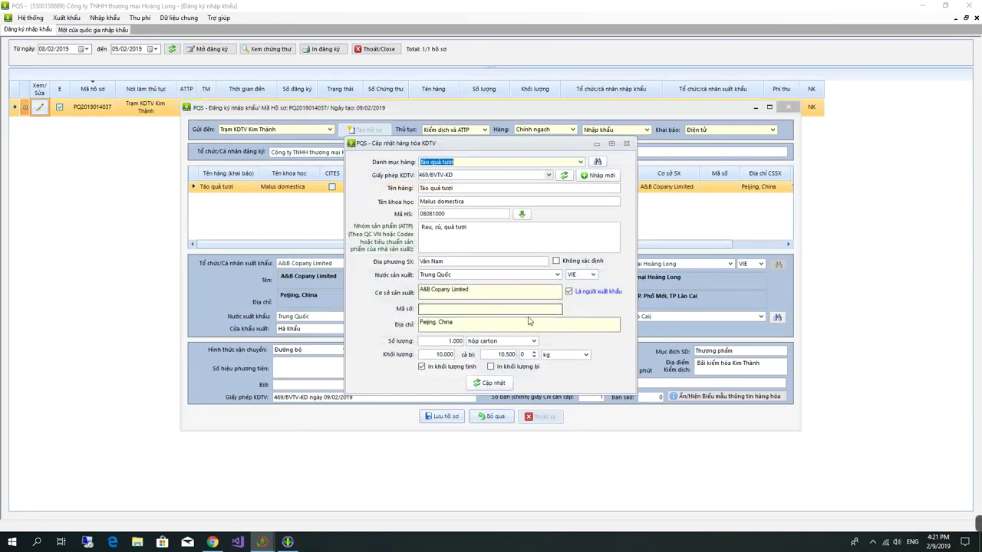
text(1)
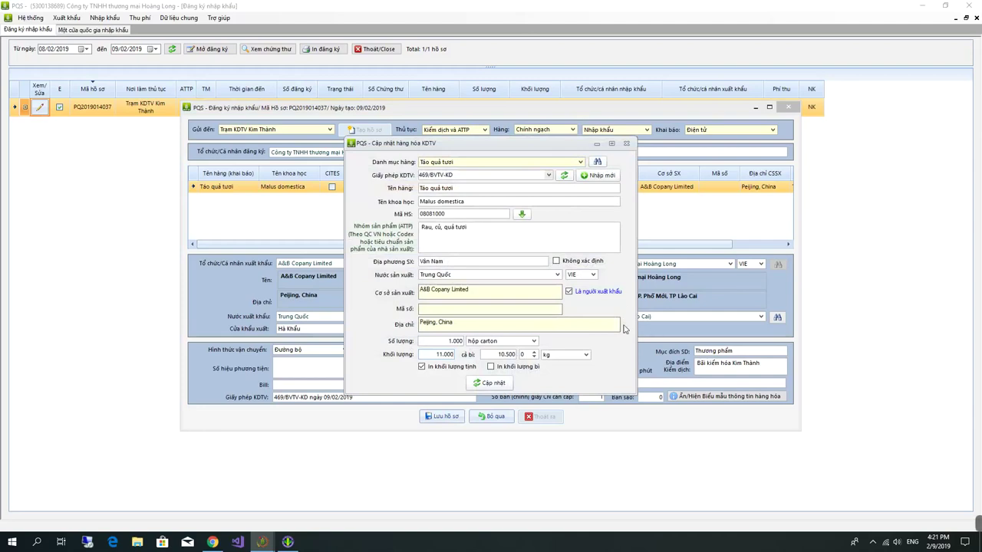
key(Tab)
text(11)
click(498, 383)
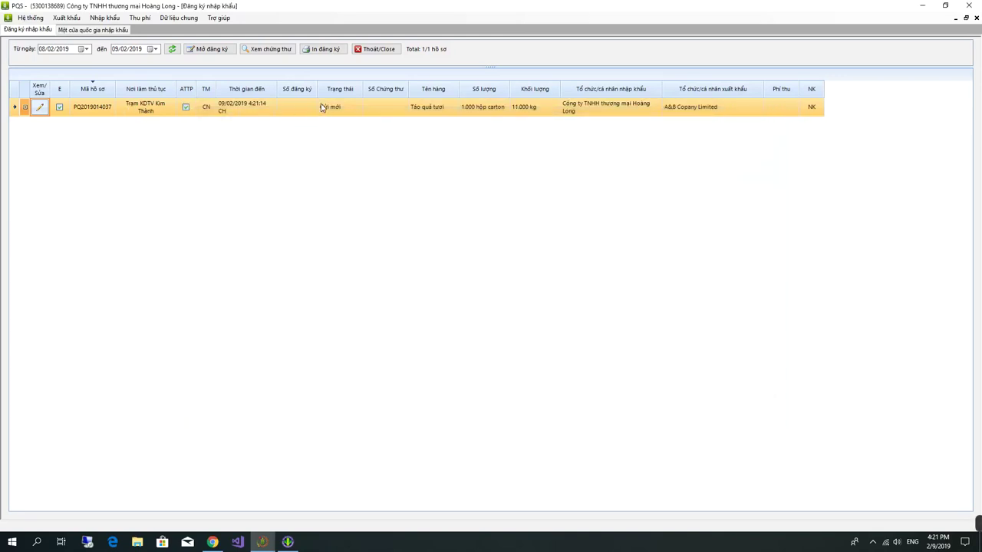
Resubmit the amended Táo quả tươi registration to the plant quarantine station
right_click(322, 110)
click(336, 113)
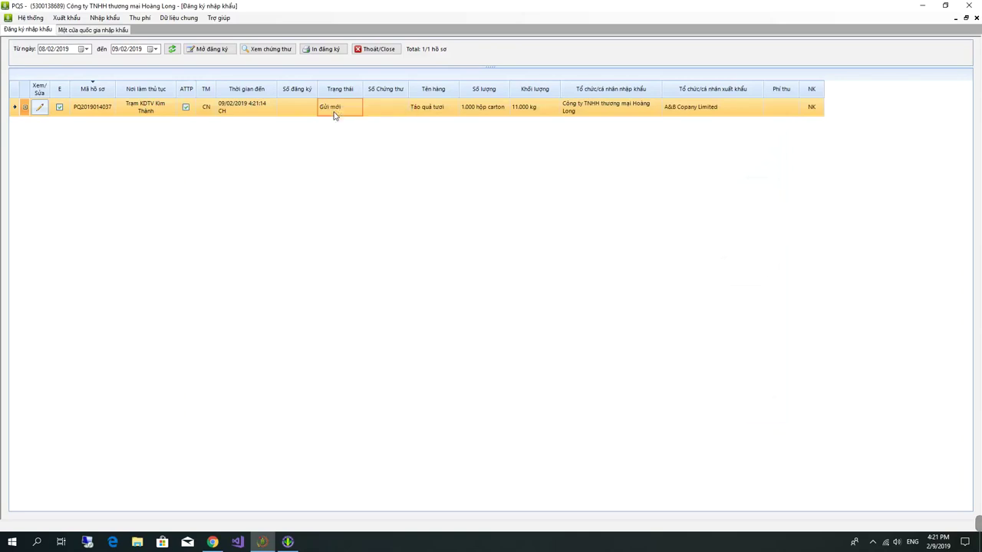
click(460, 298)
right_click(317, 104)
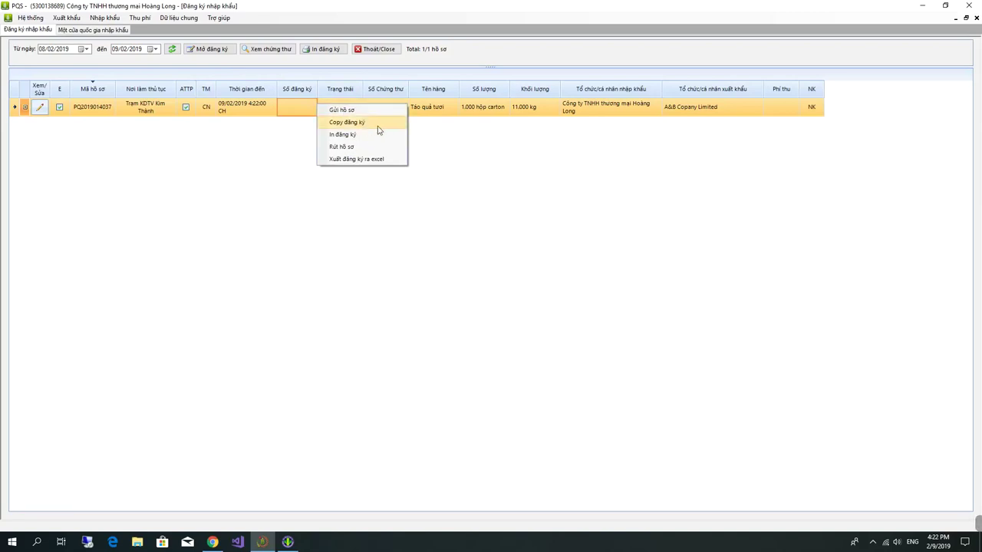
click(444, 111)
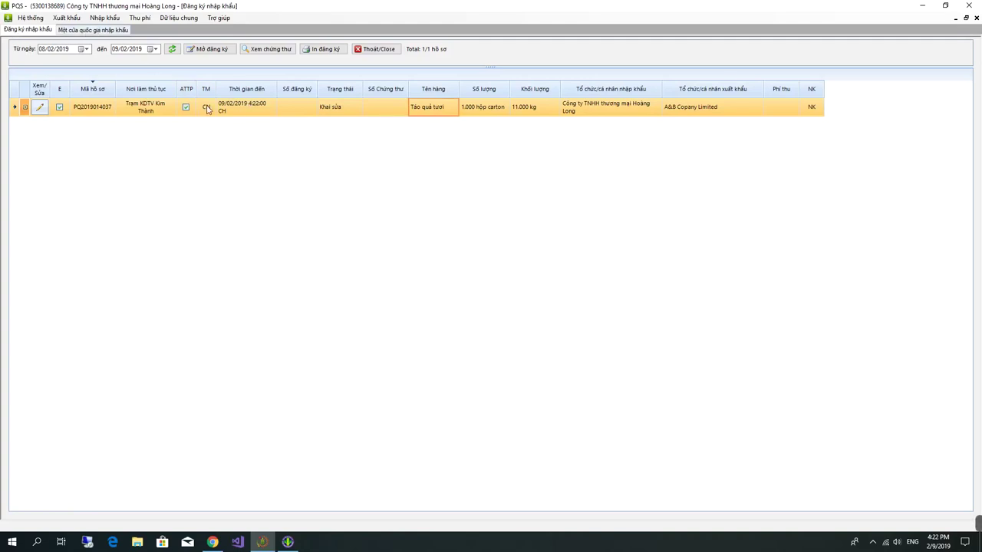
Export the amended registration to the Excel file D:\Kiemdich\NK\PQS-DangKy.xlsx
right_click(366, 115)
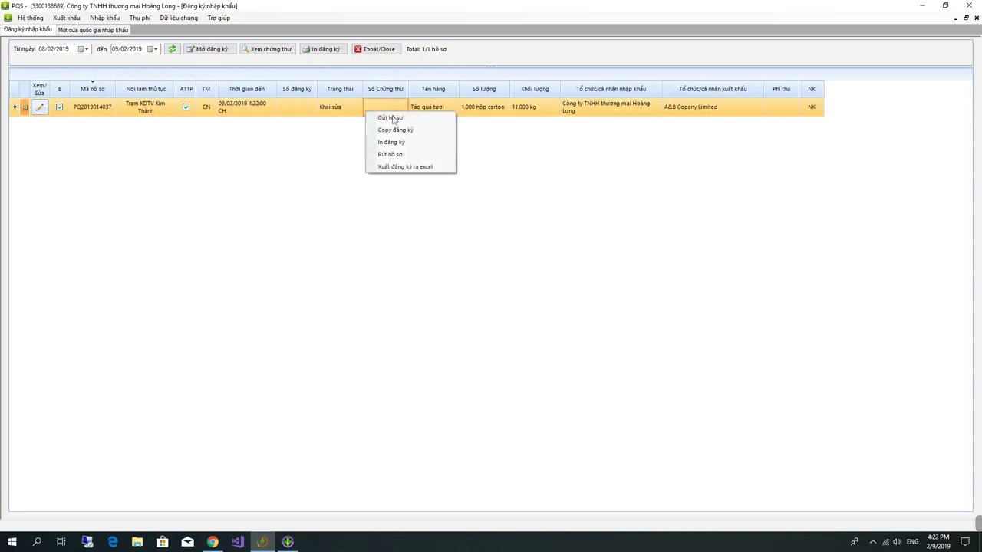
click(399, 167)
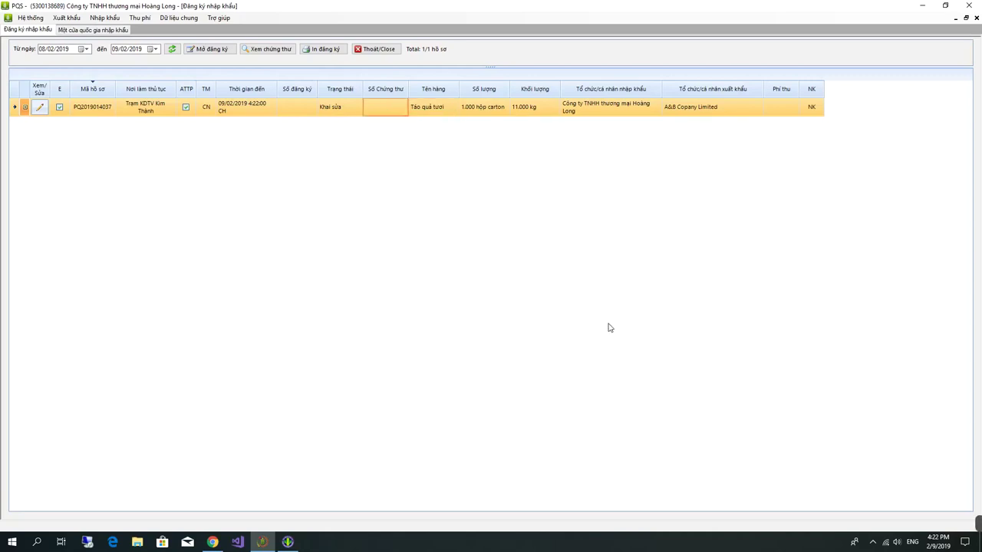
click(463, 282)
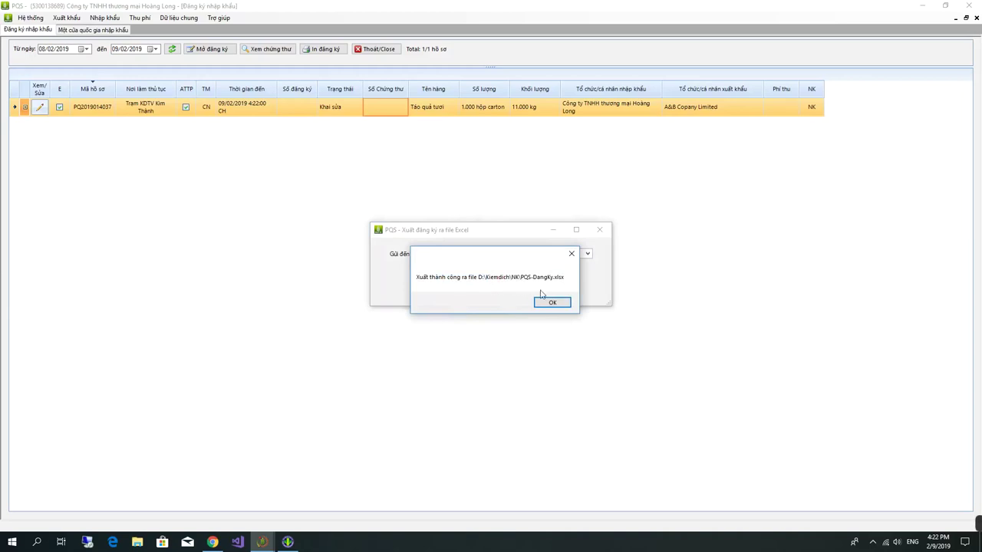
click(549, 302)
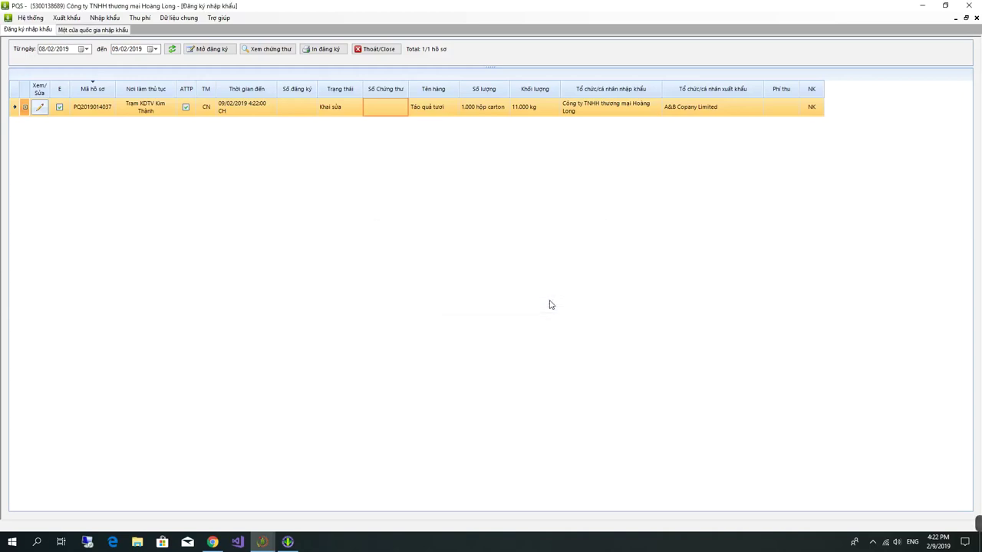
Open the newest A&B Copany Limited dossier for editing on the single window portal and import PQS-DangKy.xlsx from D:\Kiemdich\NK
click(108, 32)
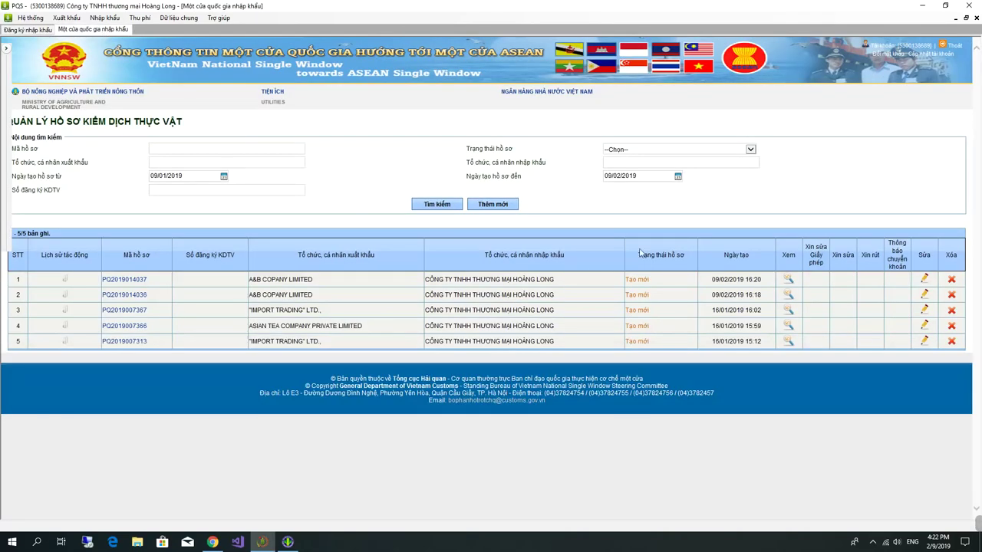
click(924, 279)
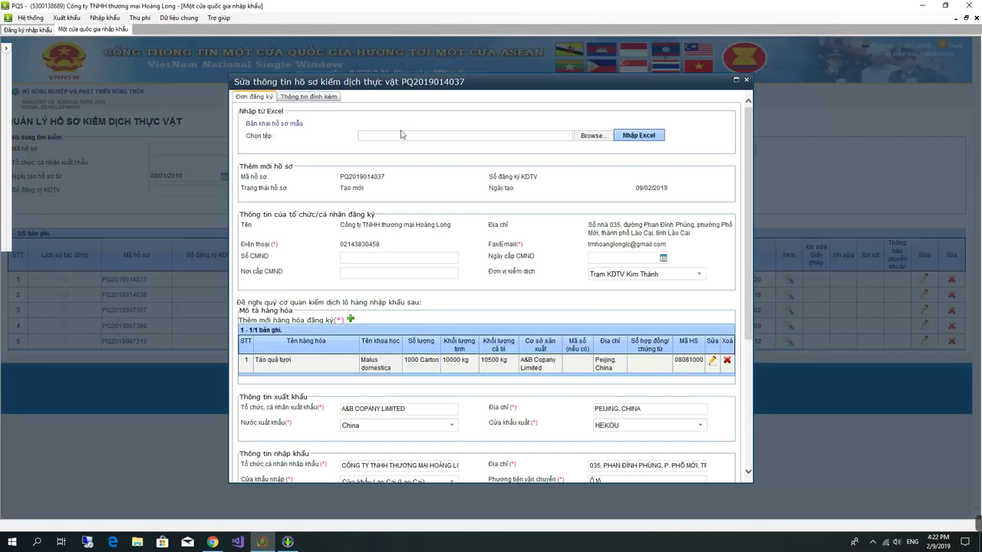
scroll(590, 167, down, 3)
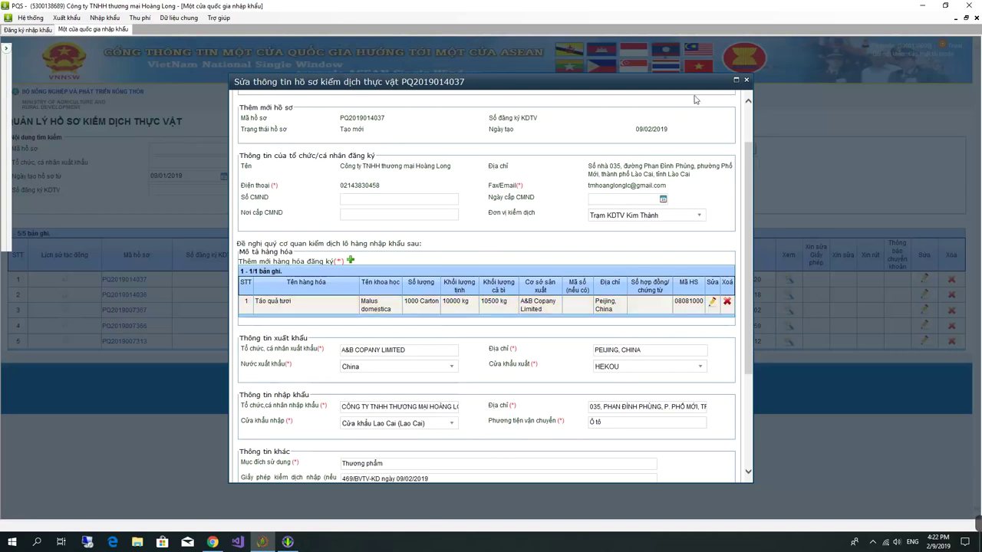
scroll(697, 115, up, 3)
click(583, 138)
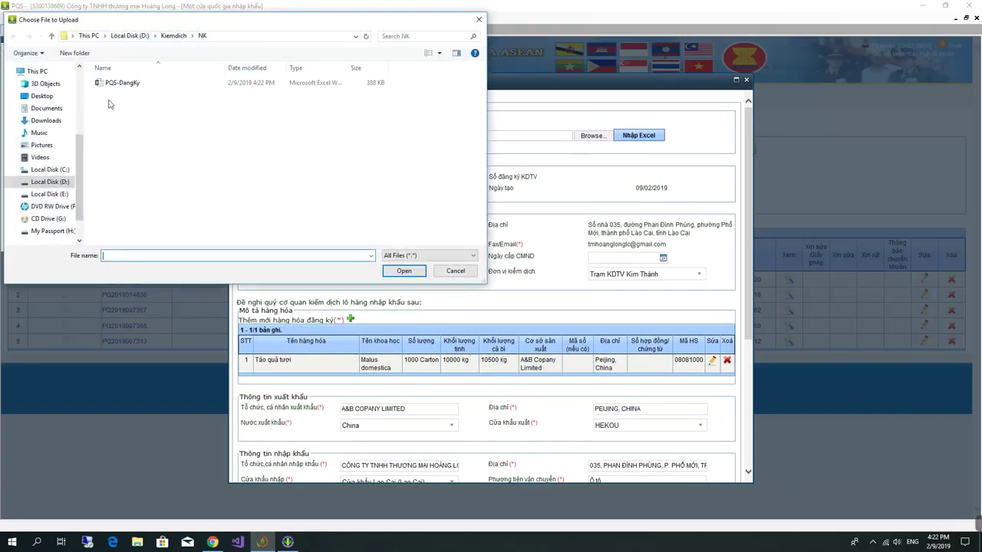
click(149, 83)
click(402, 271)
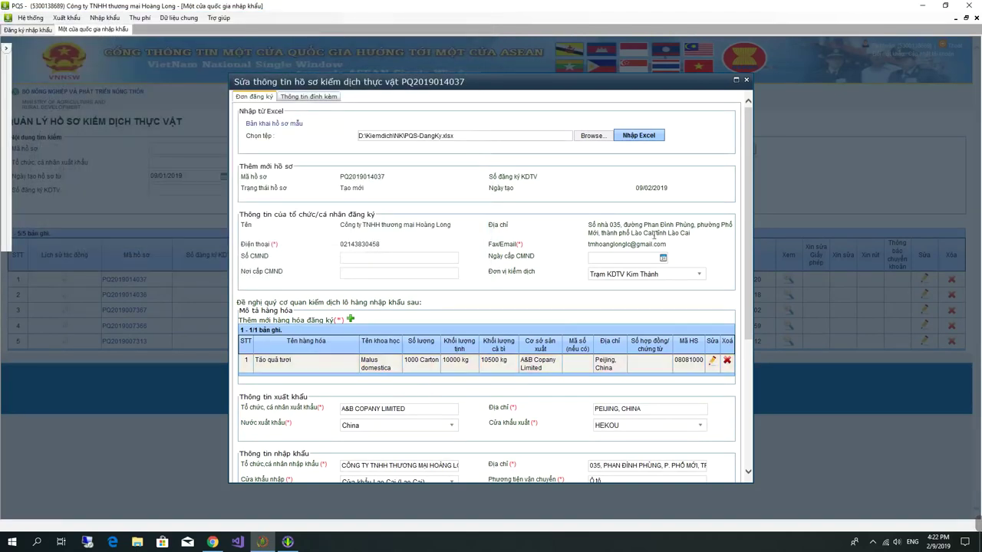
click(649, 142)
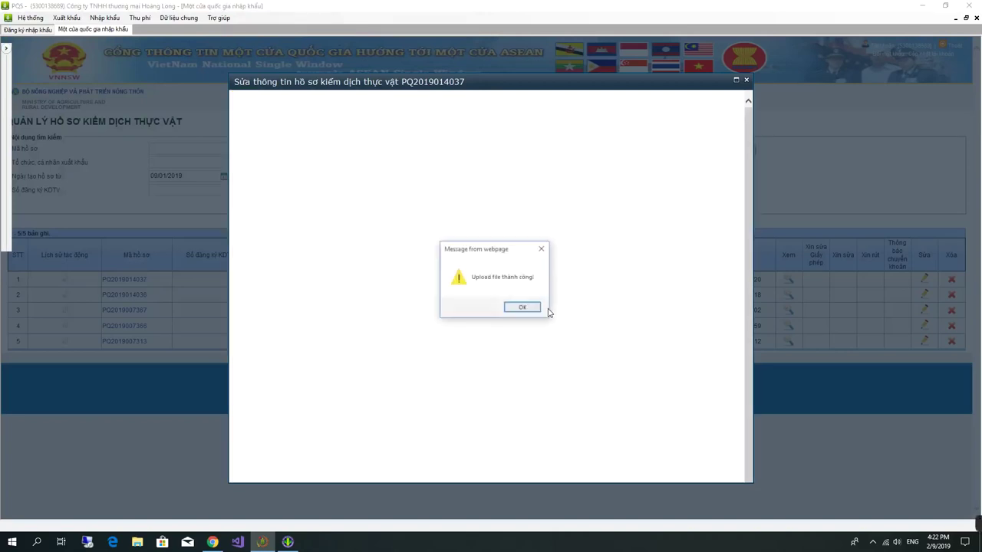
click(524, 308)
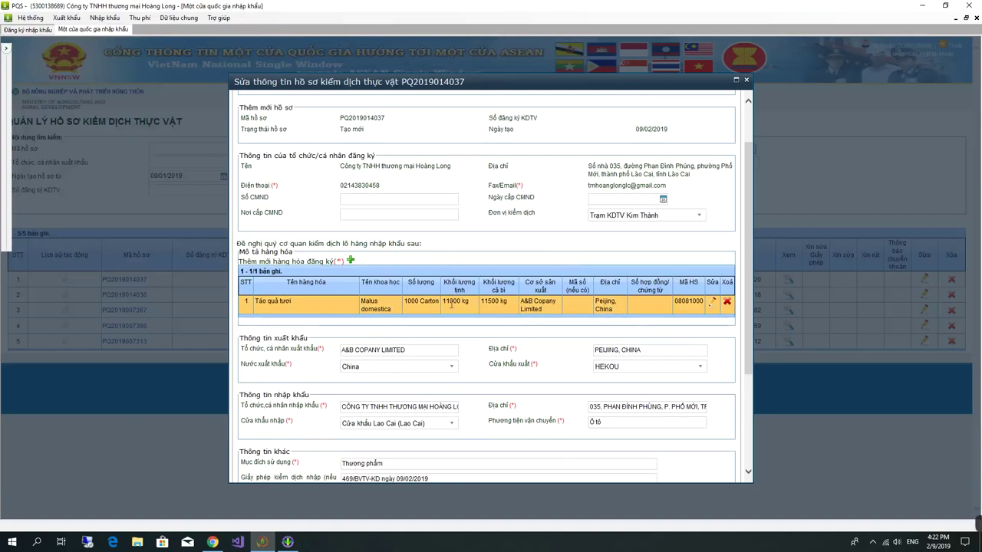
Review the dossier's updated goods weights, remaining form details and attachment section, and close the dossier
scroll(601, 366, down, 3)
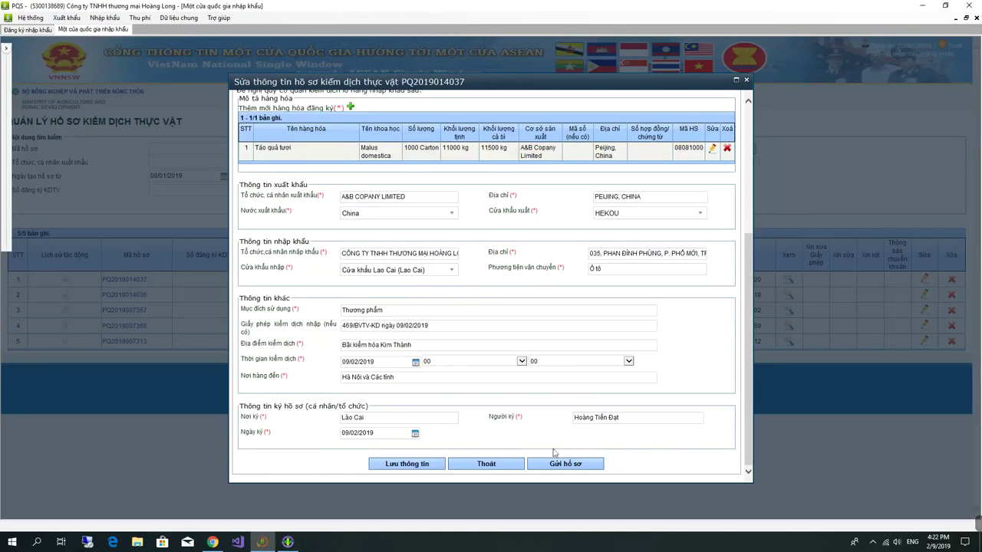
scroll(574, 429, up, 3)
click(313, 98)
click(267, 98)
click(282, 98)
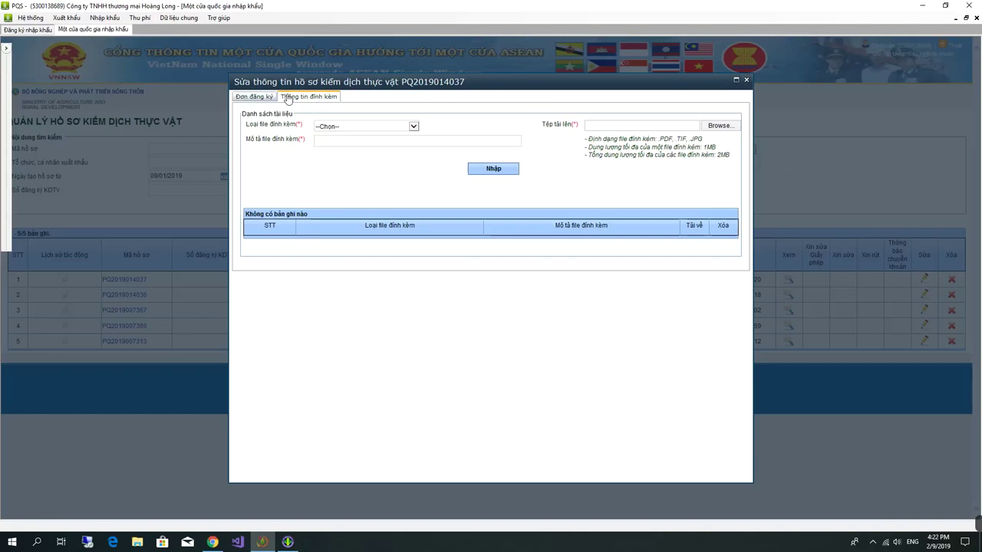
click(260, 98)
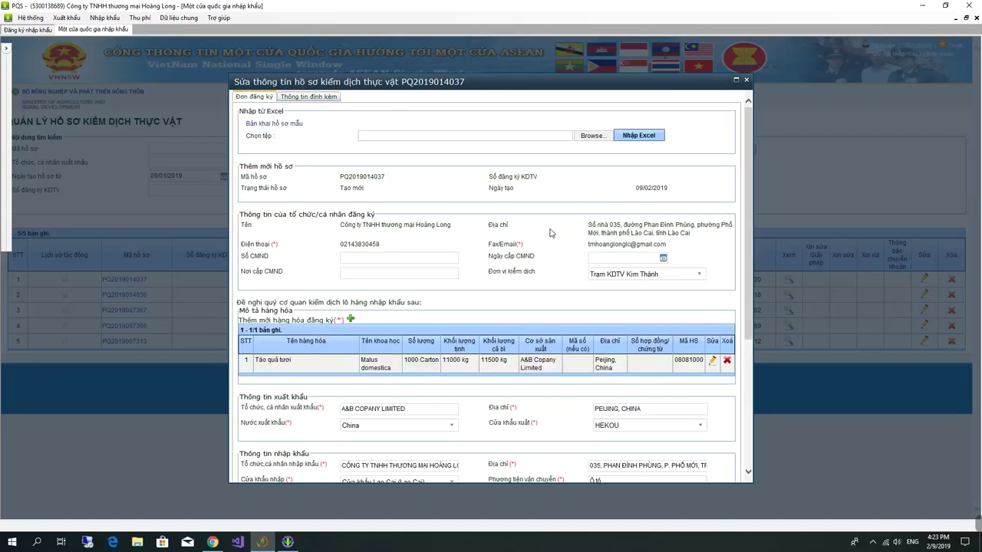
click(747, 81)
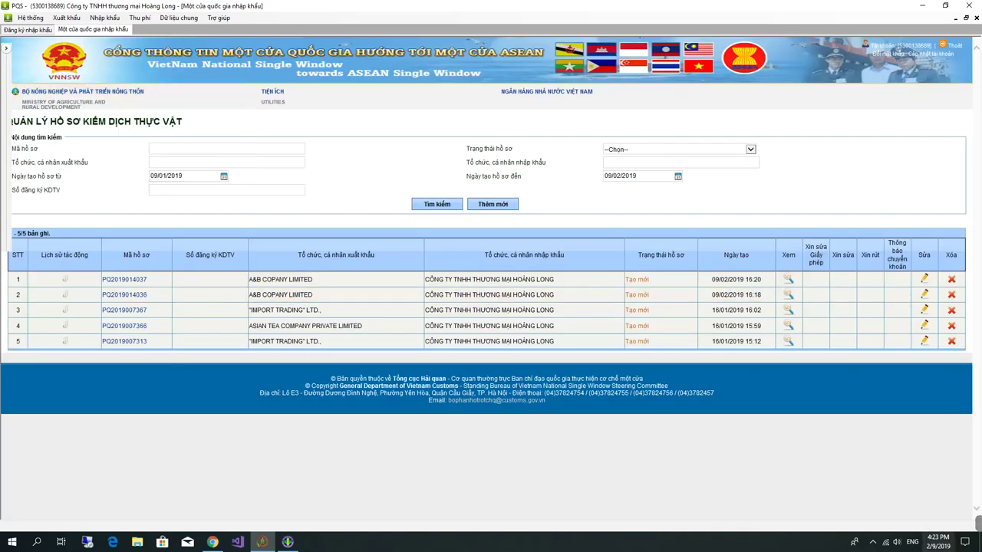
click(873, 544)
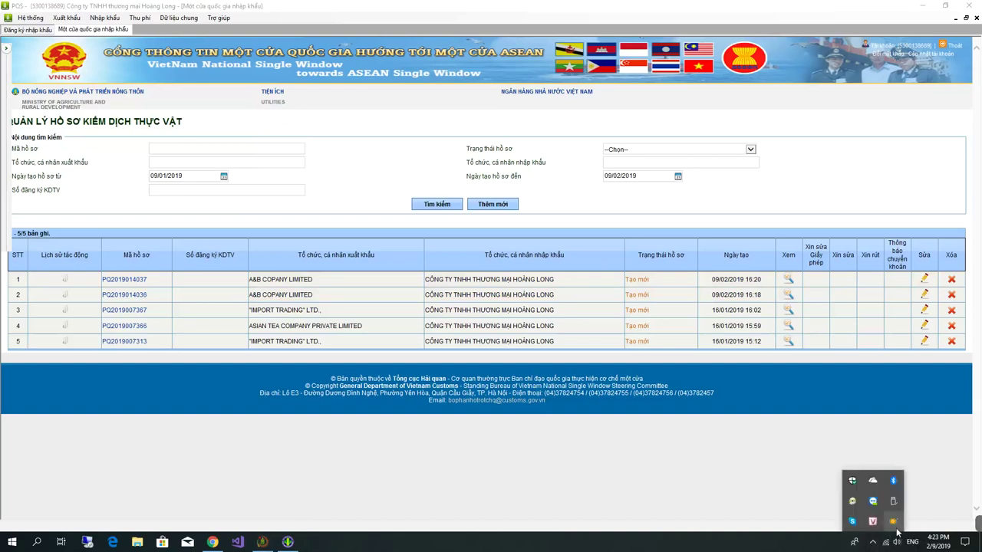
click(894, 522)
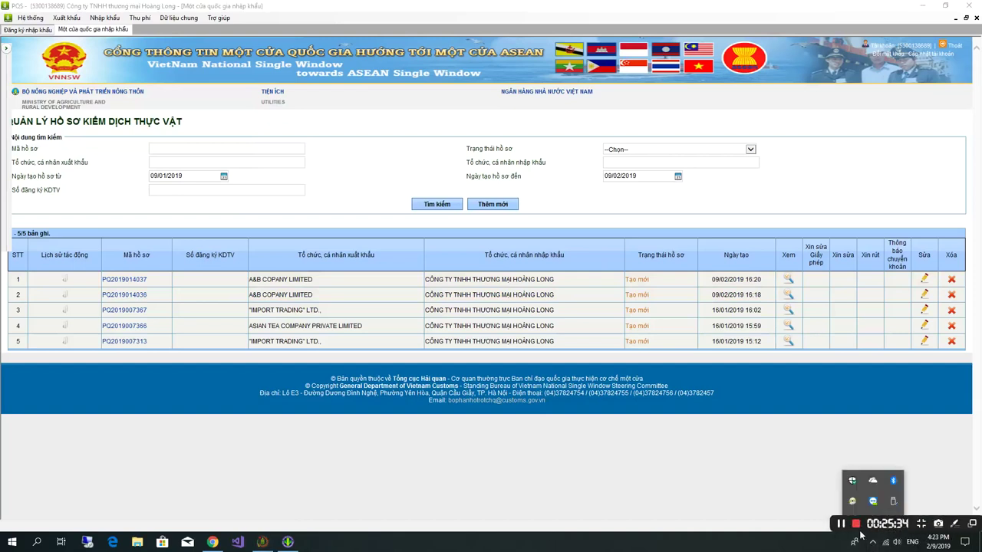